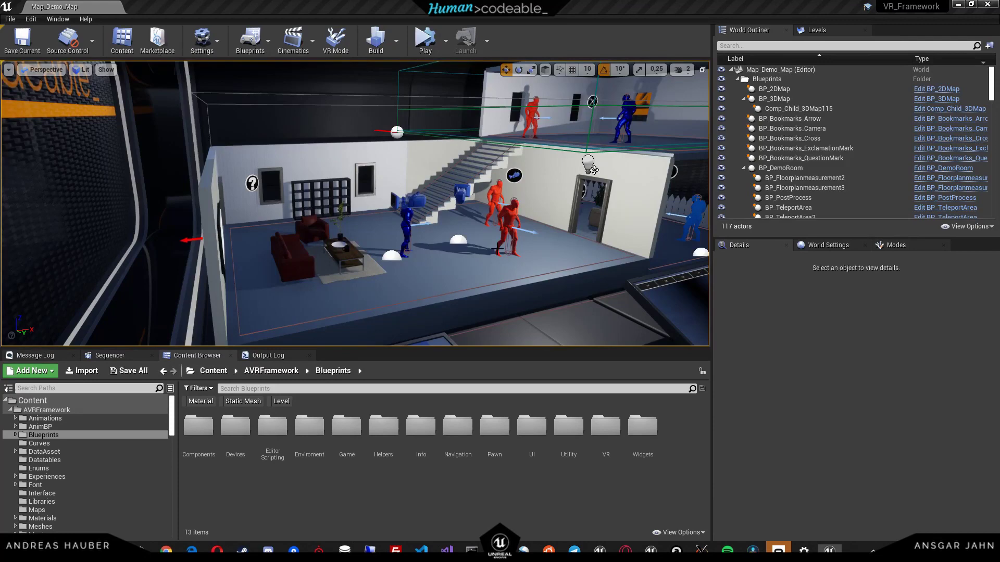
- Run the demo level in the editor, examine the 2D map display and the 3D hologram map, and stop the session
right_drag(497, 249, 498, 251)
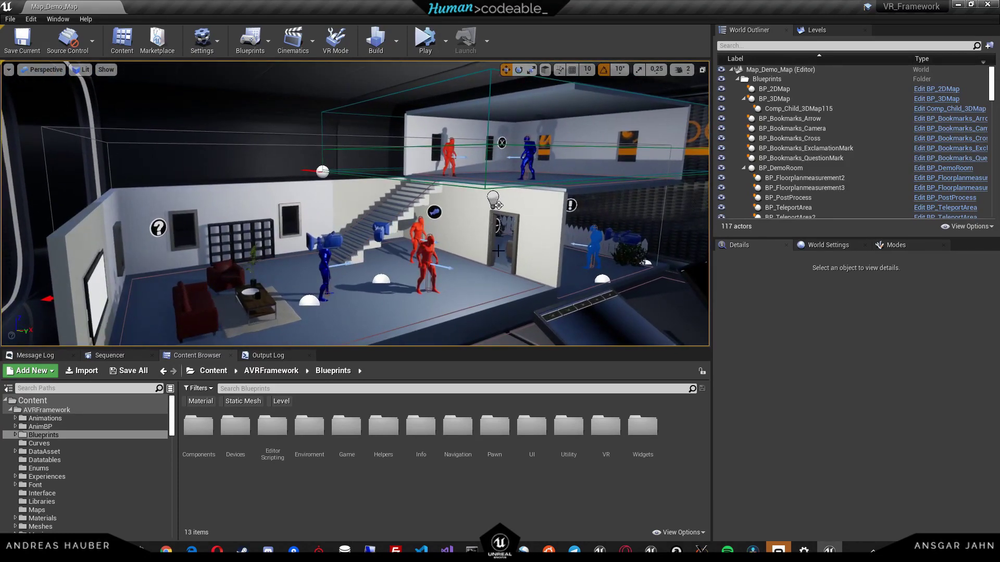
right_drag(485, 217, 485, 219)
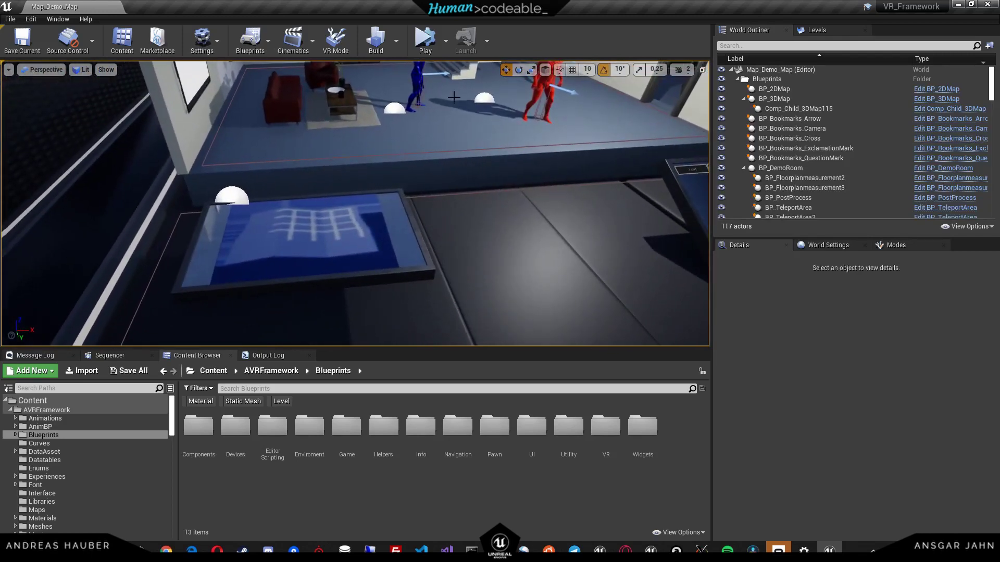
click(424, 49)
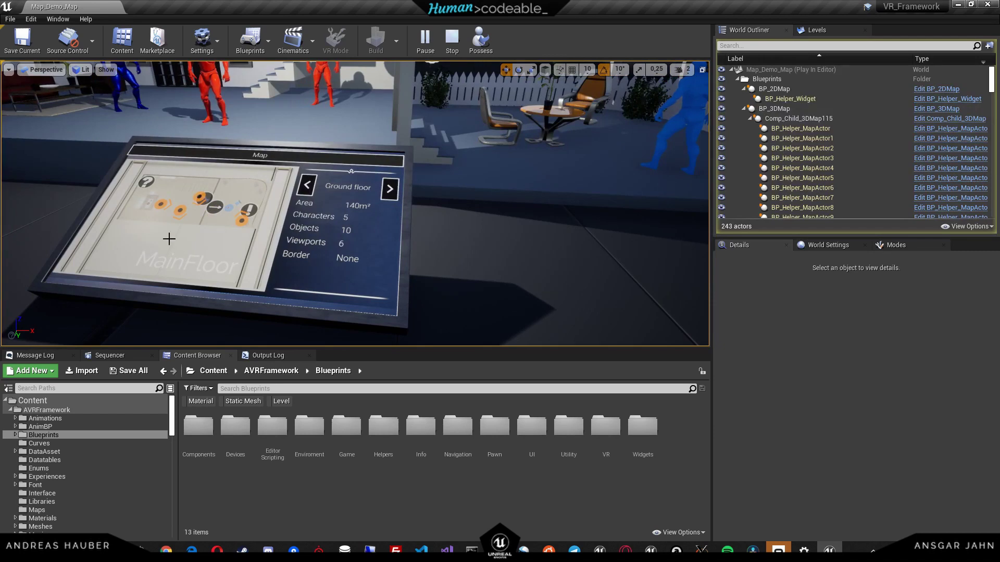
key(d)
right_drag(189, 241, 224, 241)
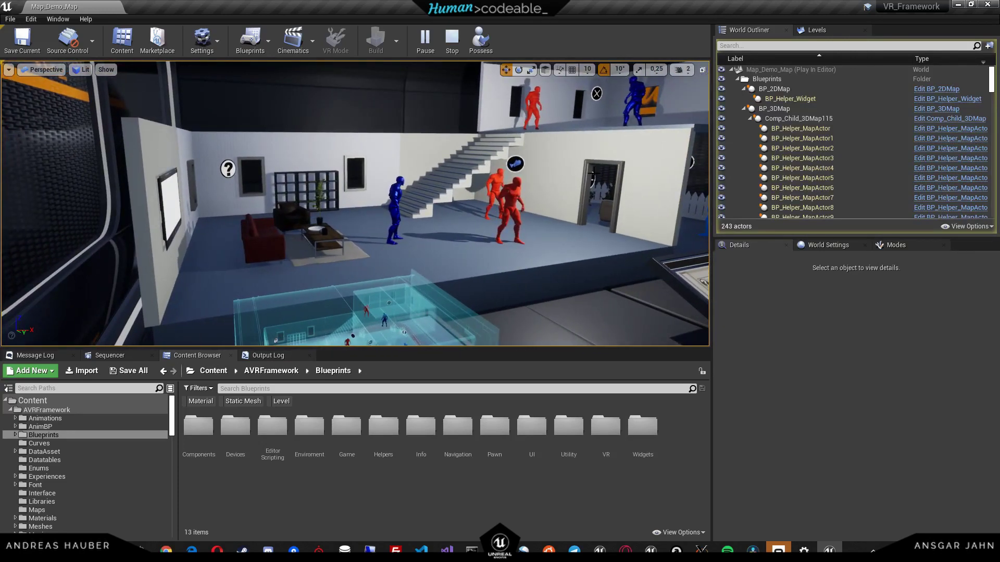
click(451, 42)
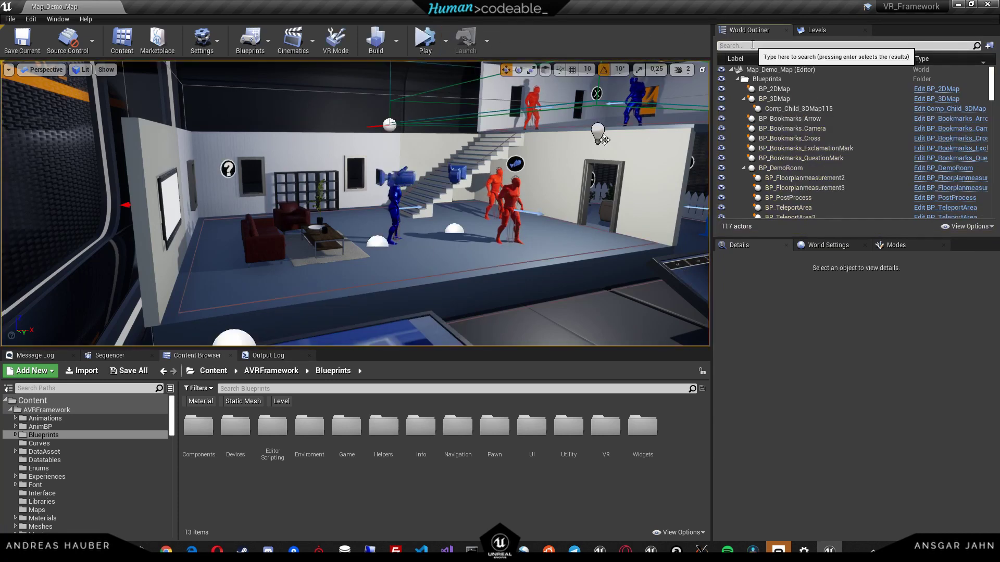
- Find the NavMeshBoundsVolume by searching "nav", display the navigation mesh and lower the volume to about Z 136.35
text(nav)
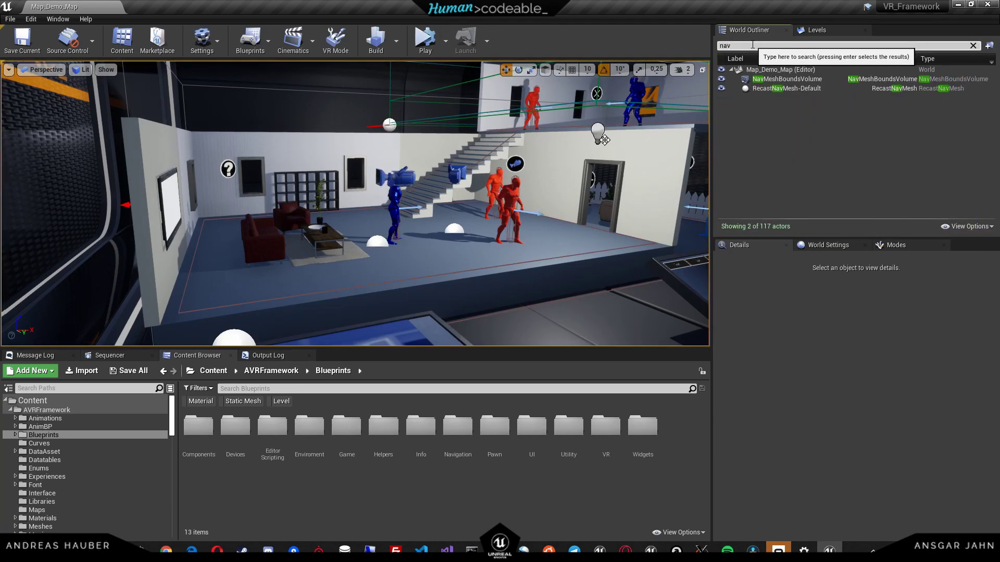
click(772, 79)
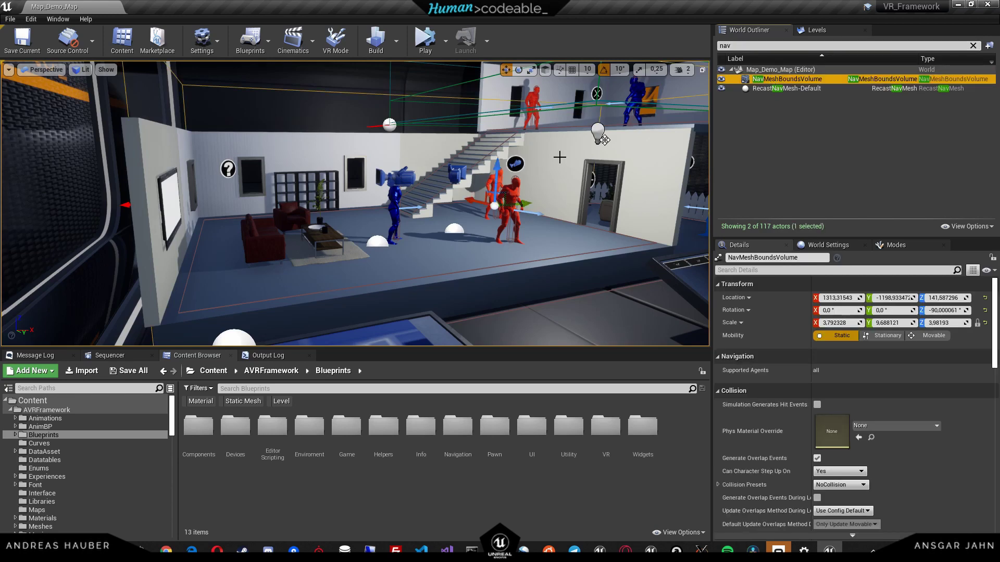
key(p)
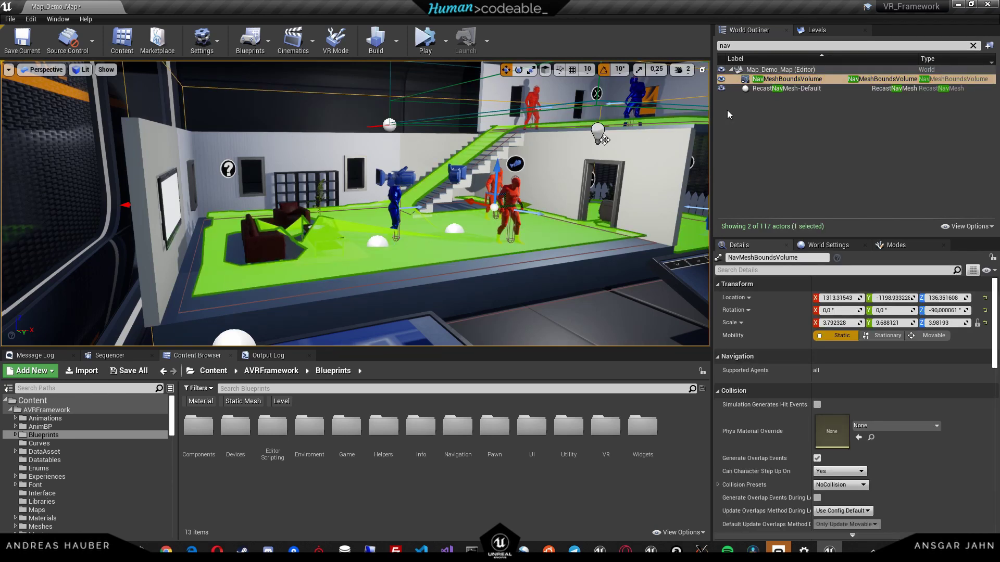
- Run the level, test live map tracking by moving the camera bookmark to about X 1213, Y -1013, and stop the session
click(426, 39)
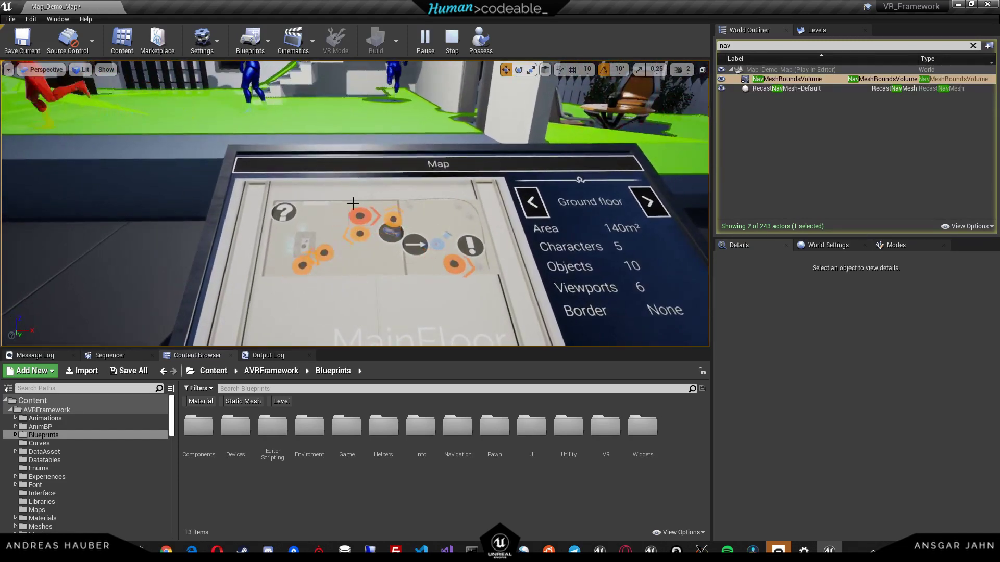
key(s)
right_drag(353, 223, 354, 190)
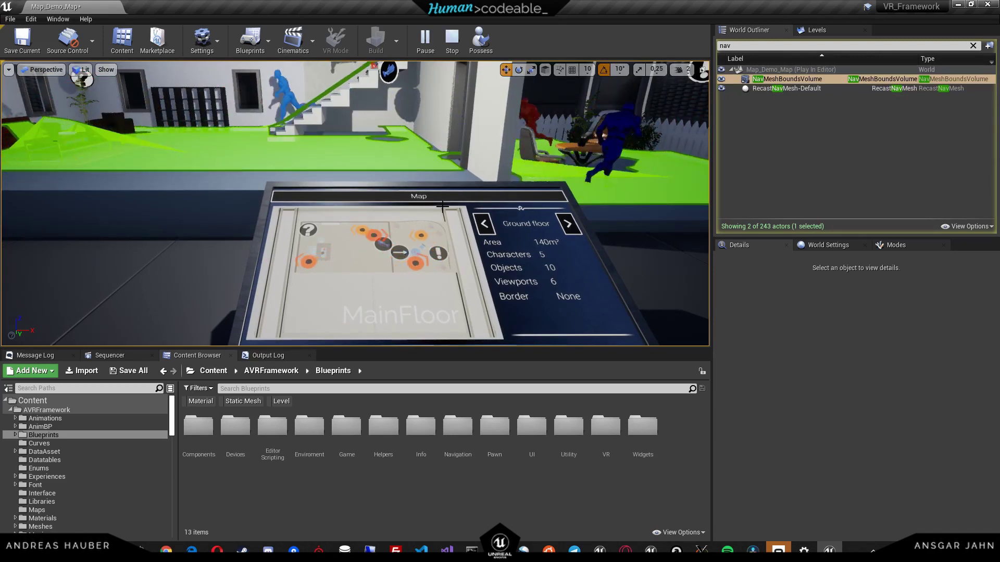
click(391, 74)
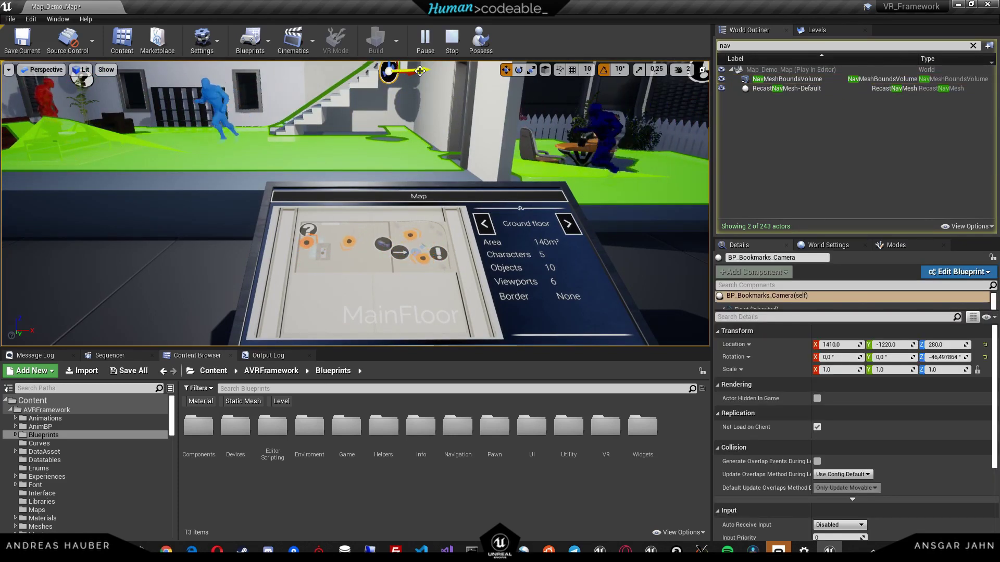
drag(413, 73, 333, 82)
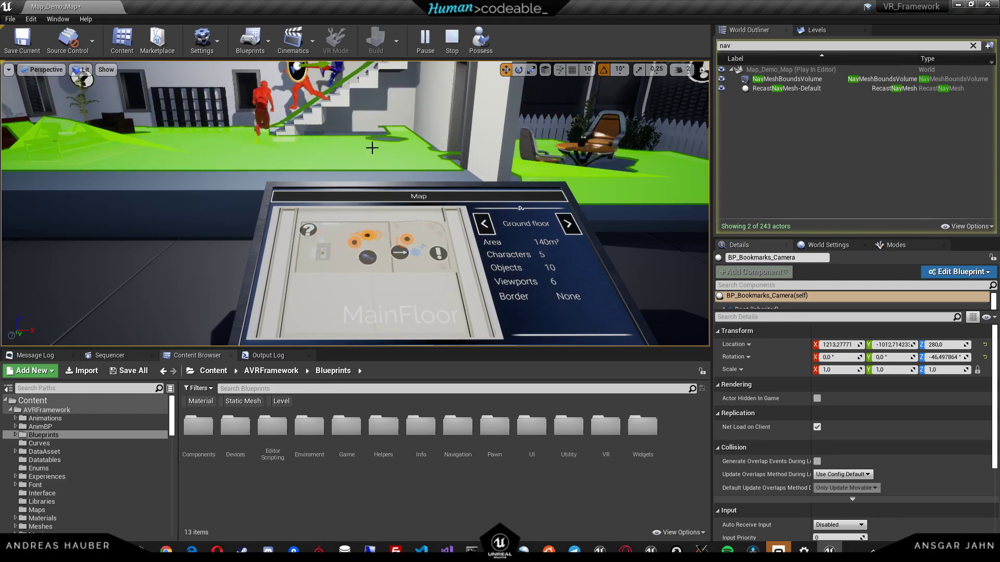
right_drag(372, 148, 376, 150)
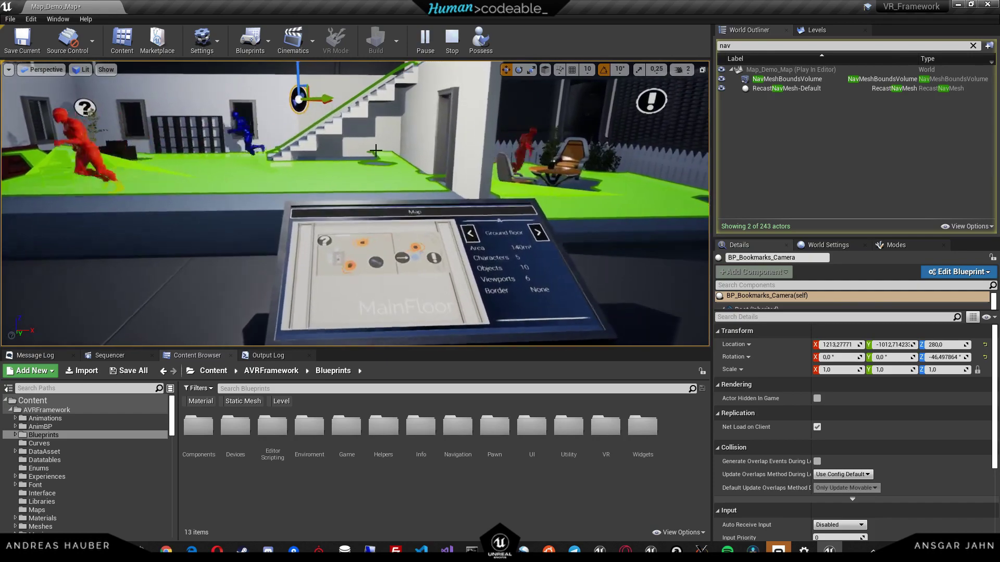
click(452, 39)
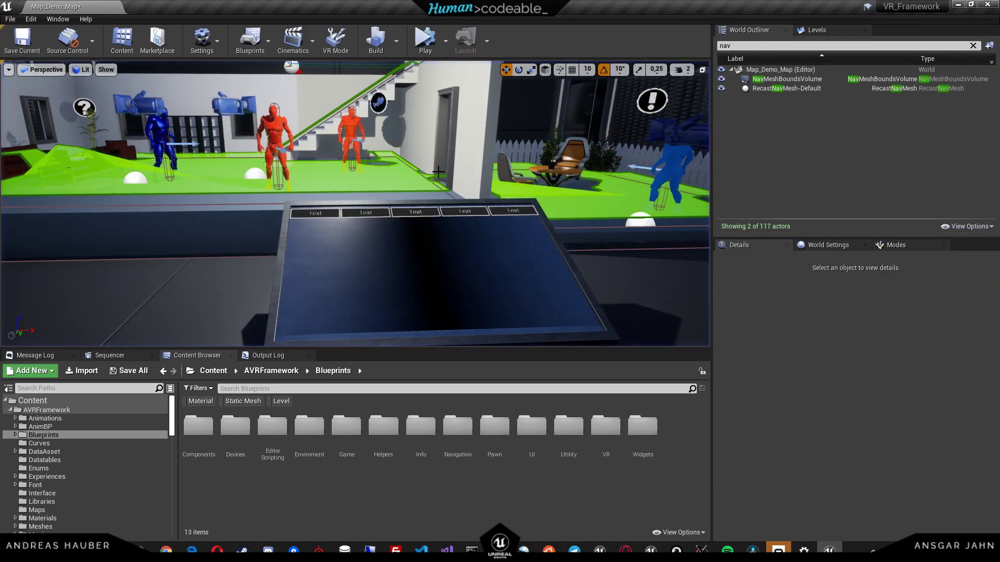
- Select the MainFloor floor plan actor outside the building, clear the outliner search, and examine the area it covers
right_drag(439, 172, 539, 181)
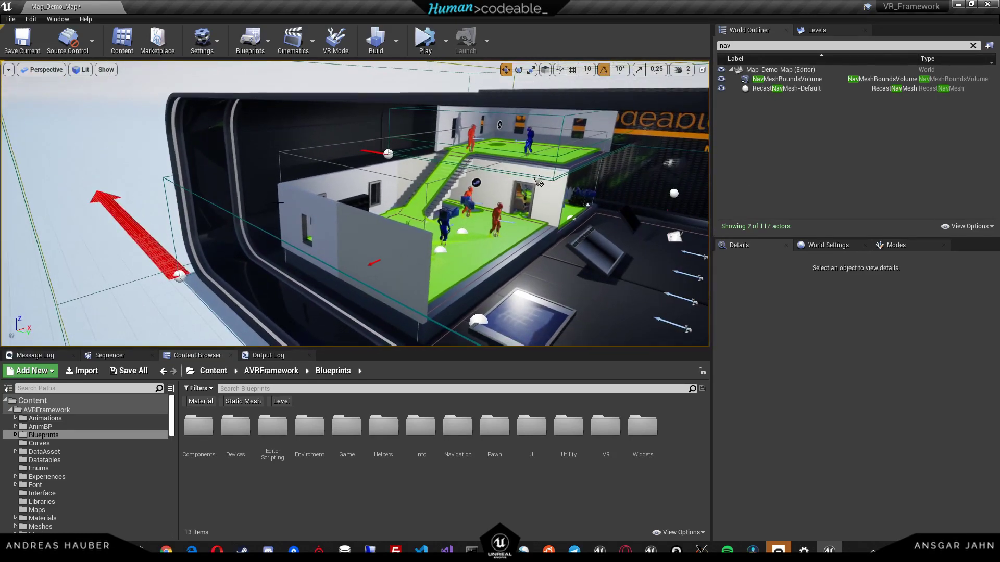
click(179, 277)
right_drag(180, 277, 206, 311)
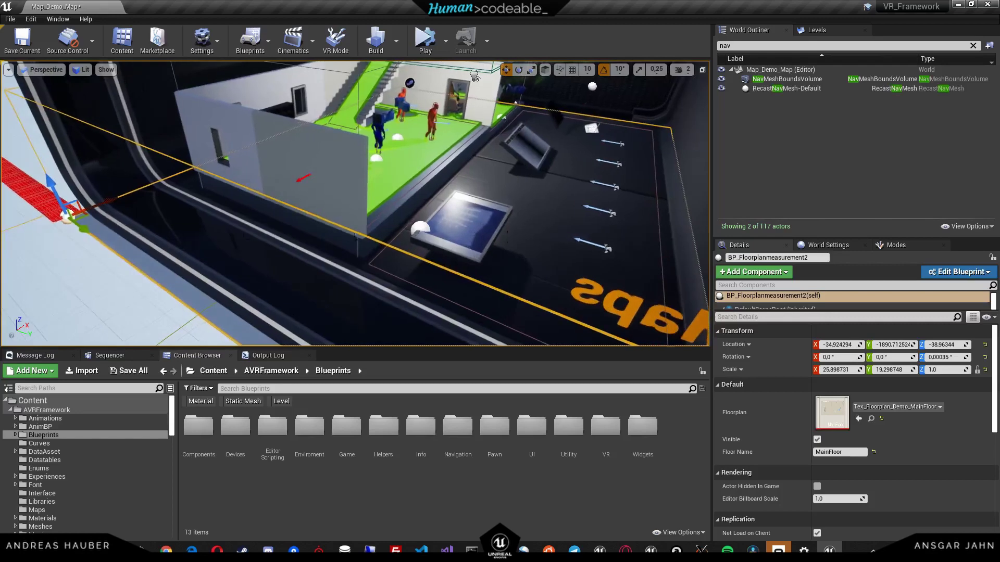
click(972, 46)
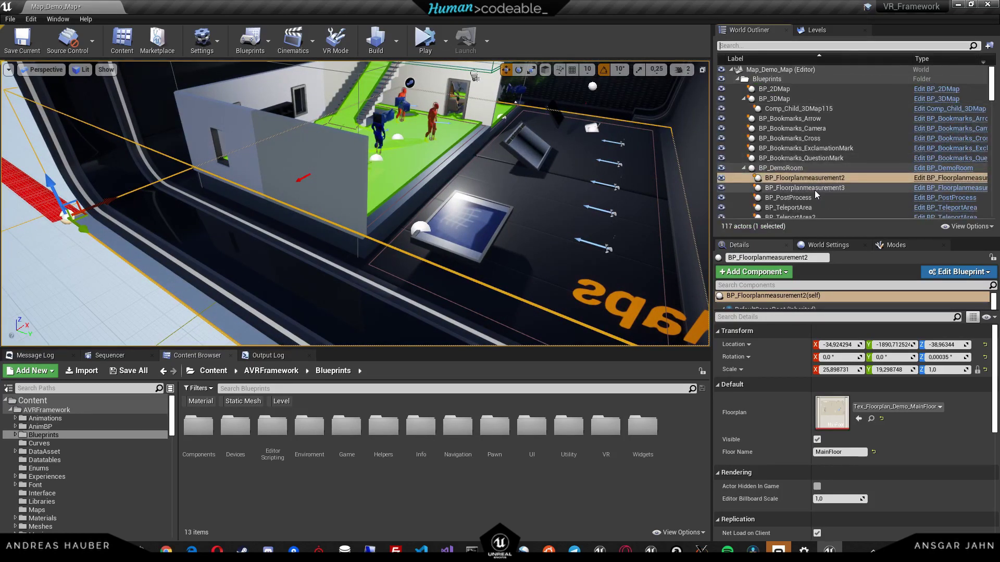
right_drag(526, 208, 484, 232)
mouse_move(375, 206)
right_down()
mouse_move(399, 214)
mouse_move(372, 204)
mouse_move(383, 207)
right_up()
mouse_move(699, 121)
right_down()
mouse_move(703, 130)
mouse_move(700, 121)
right_up()
right_drag(375, 206, 371, 206)
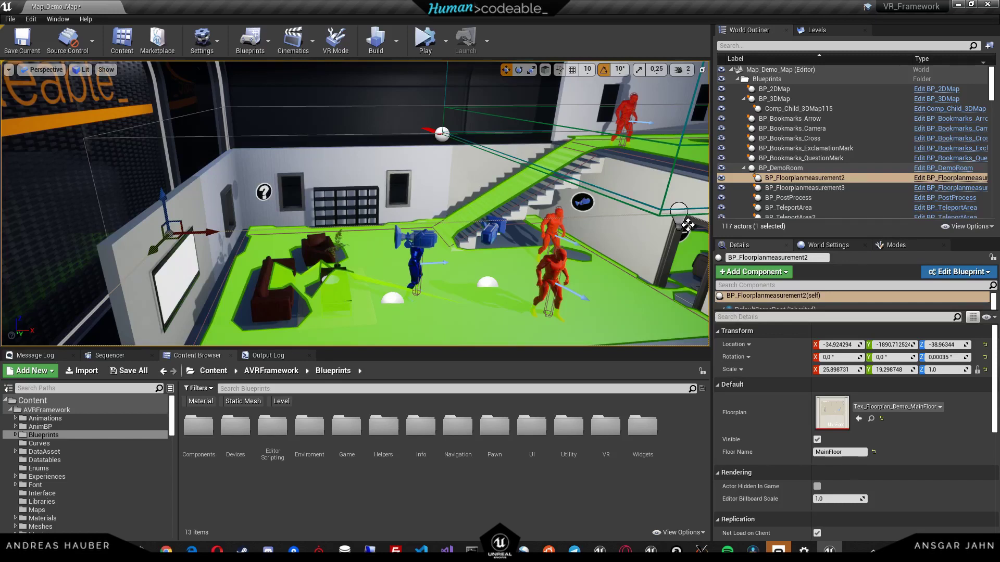
- Save the demo level and open the Map_Util_Test level
key(ctrl+s)
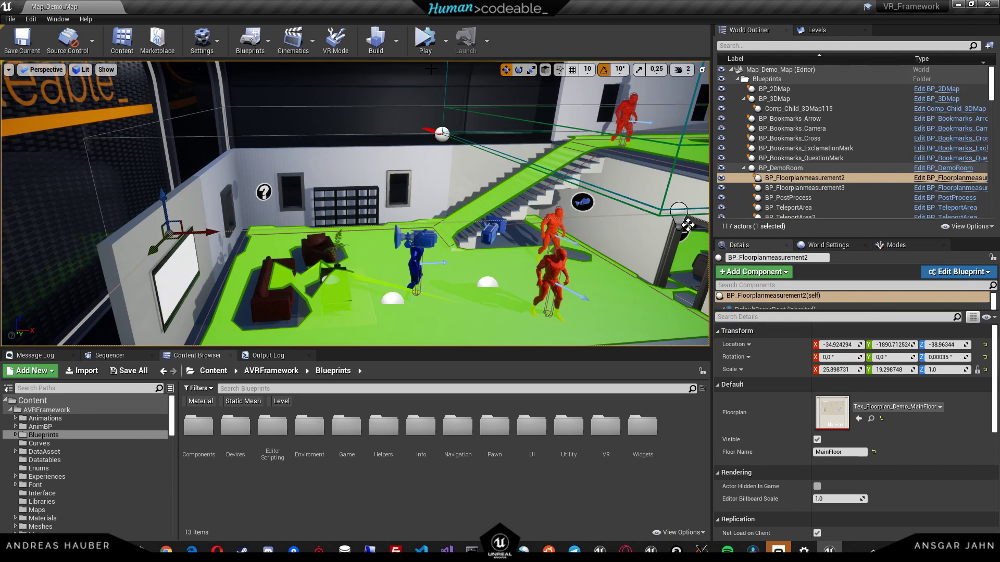
click(10, 18)
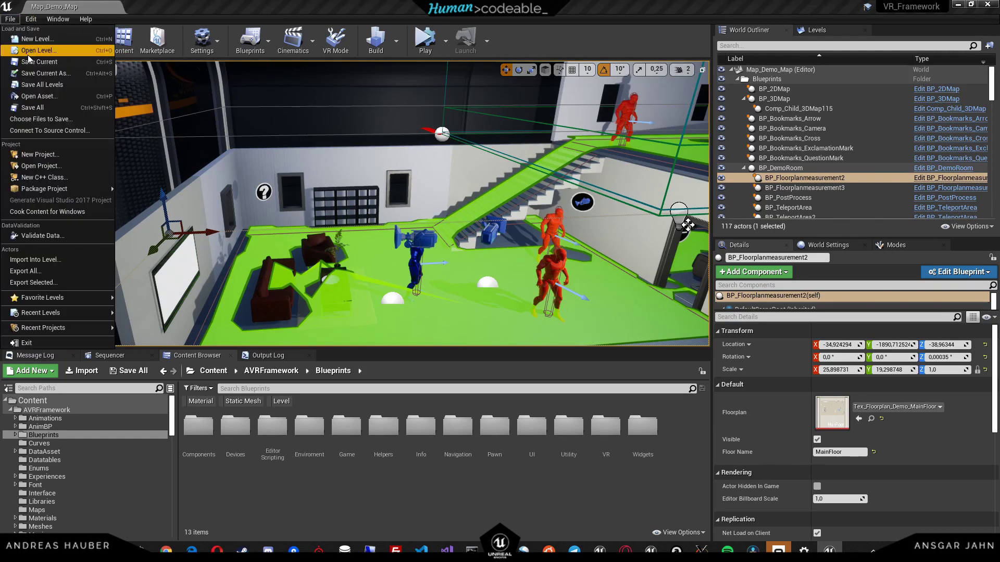
click(30, 53)
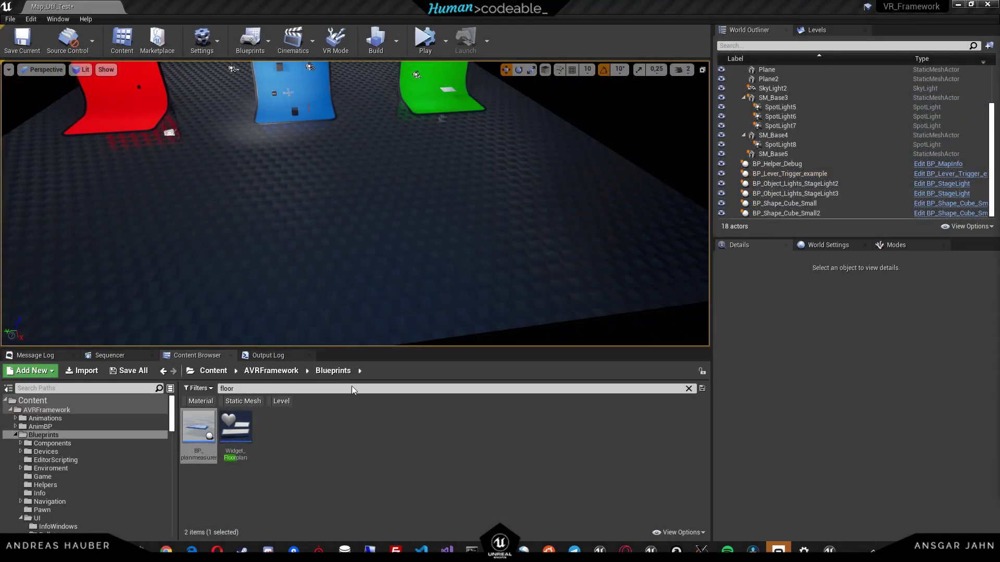
- Place a BP_Floorplanmeasurement actor on the open floor in front of the coloured backdrops and rotate it to -90° about Z
drag(199, 428, 291, 228)
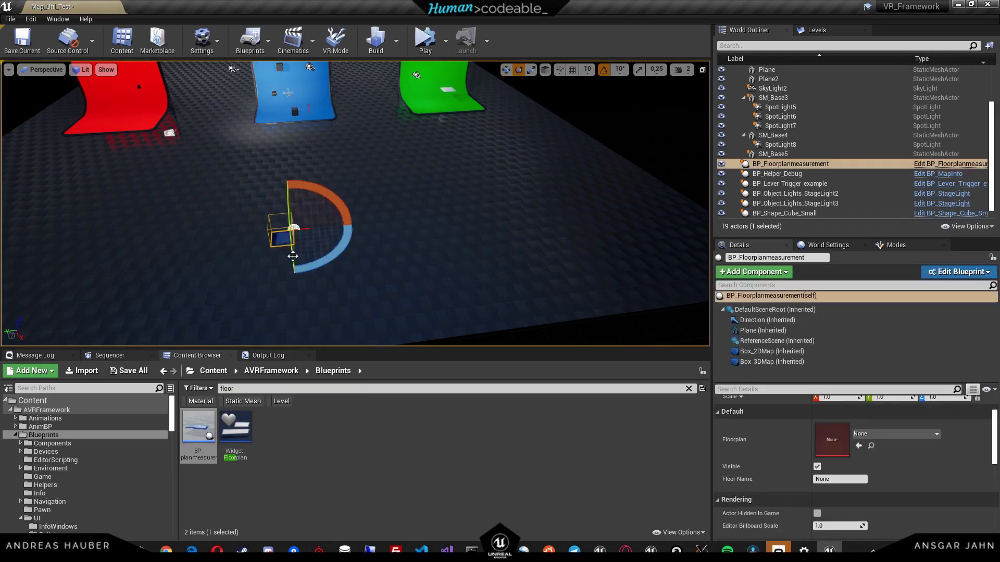
mouse_move(322, 266)
mouse_down()
mouse_move(360, 260)
mouse_move(333, 258)
mouse_up()
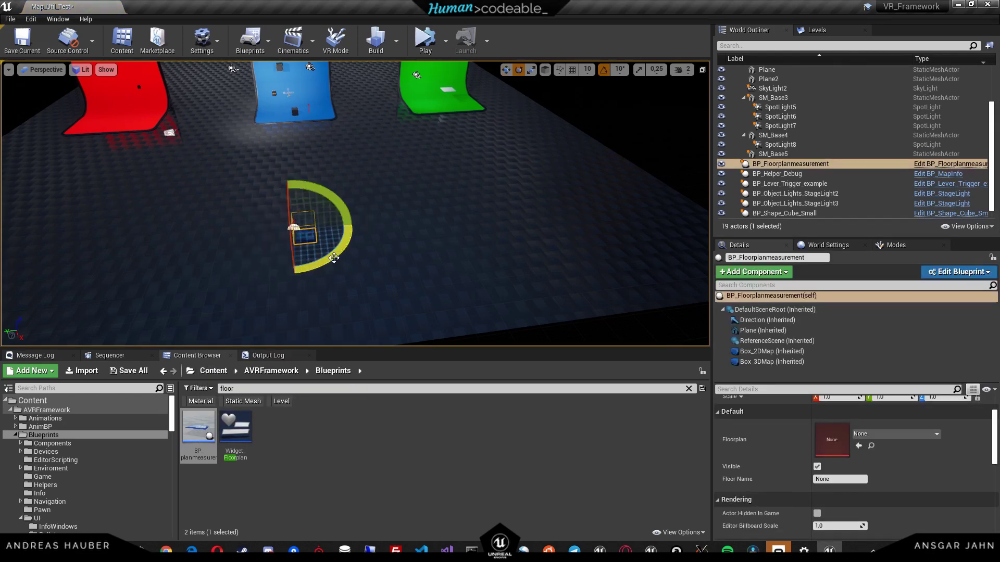
key(w)
key(e)
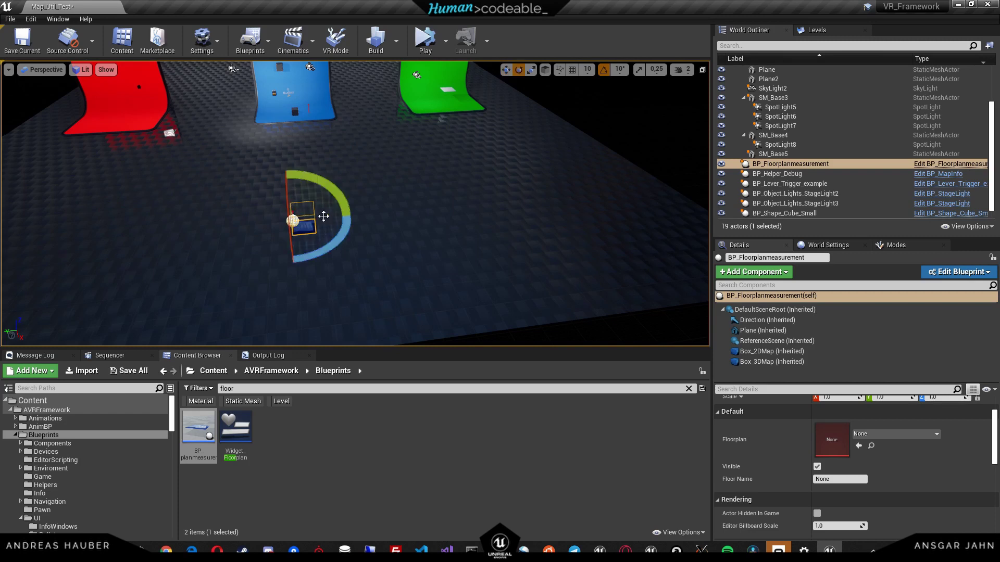
- Scale the floor plan actor to about 9.52 in X and Y and move it back toward the blue backdrop
key(r)
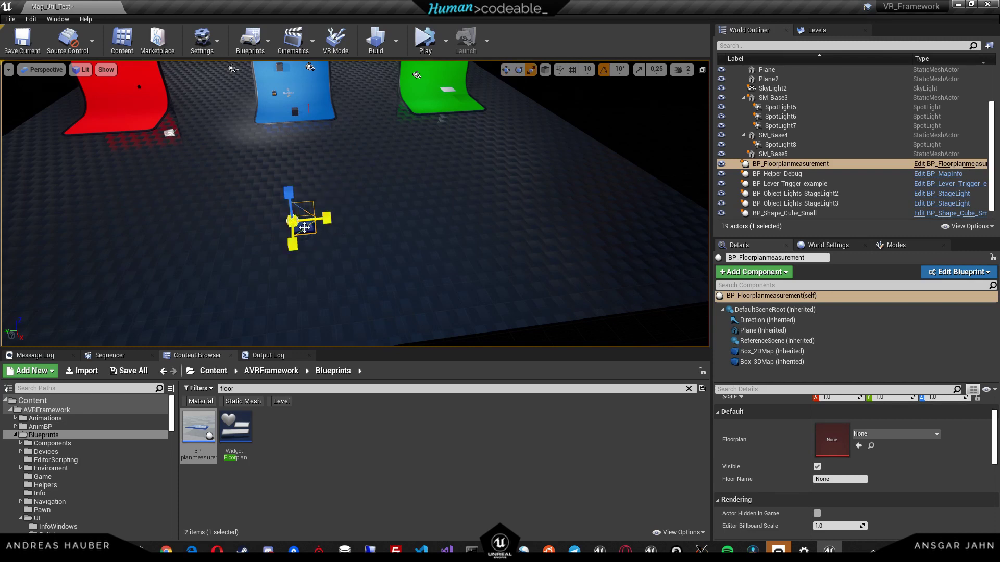
drag(304, 227, 194, 187)
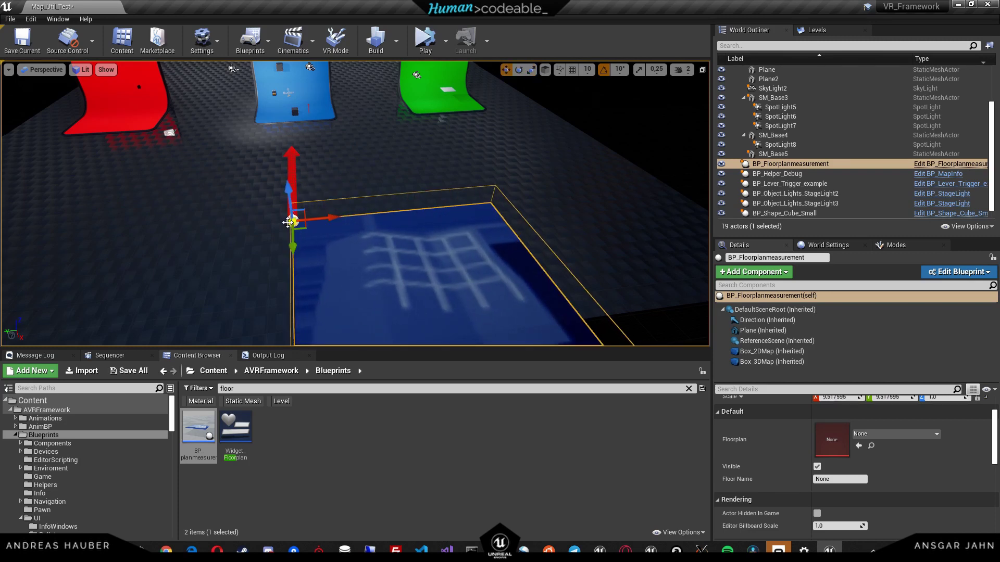
drag(308, 227, 270, 179)
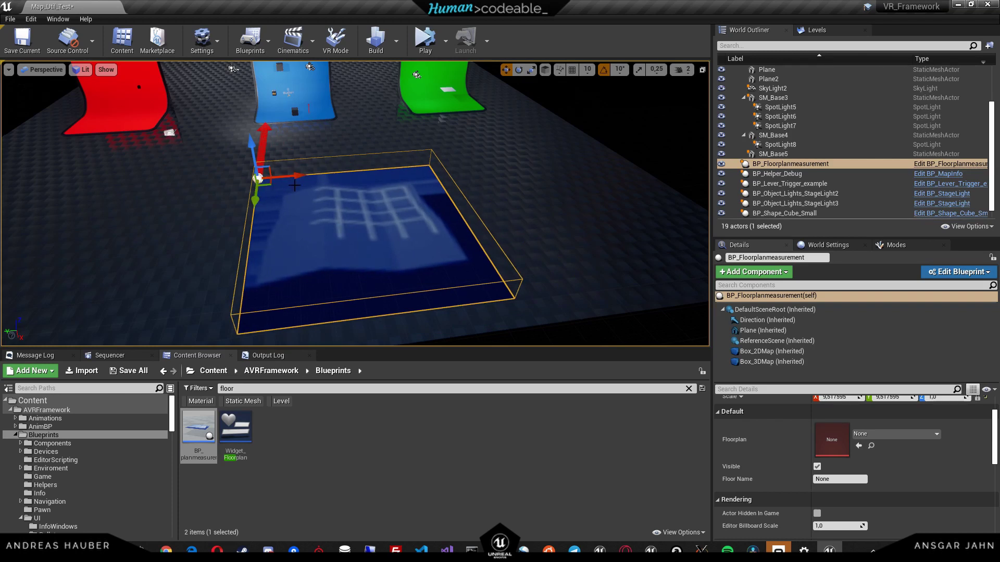
- Rescale the floor plan actor unevenly to about 9.03 in X and 6.53 in Y
key(e)
key(r)
drag(292, 176, 293, 197)
right_drag(292, 196, 263, 184)
key(w)
- Assign the Tex_Floorplan_Demospace_Showcase_01 texture as the actor's floor plan, searching for "floor"
scroll(938, 474, up, 2)
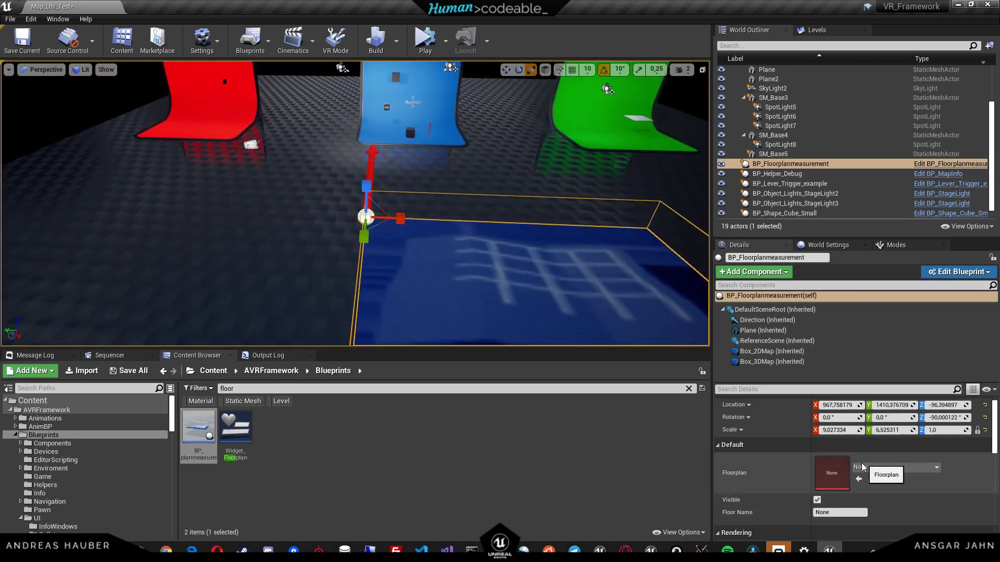
click(895, 468)
text(f)
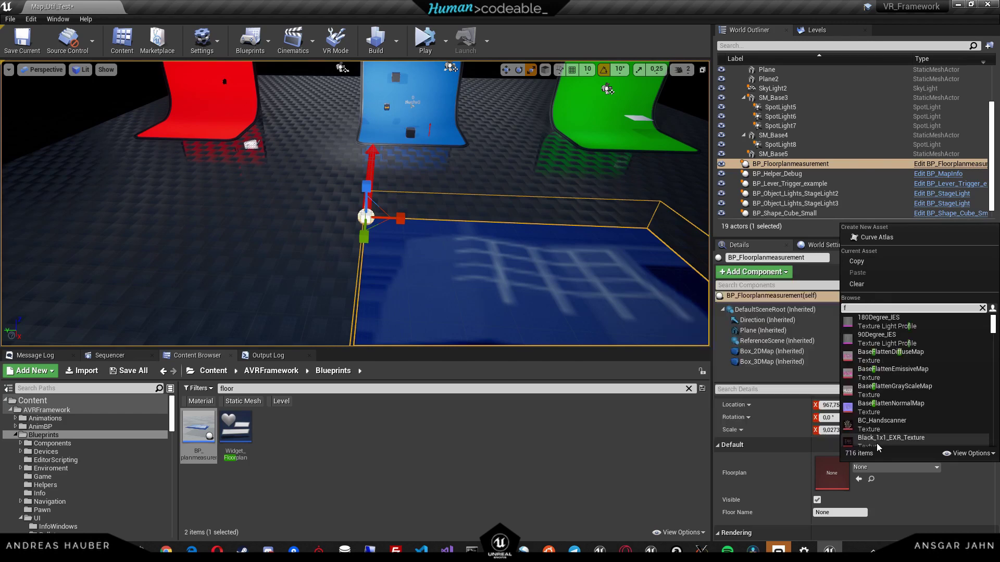
text(loor)
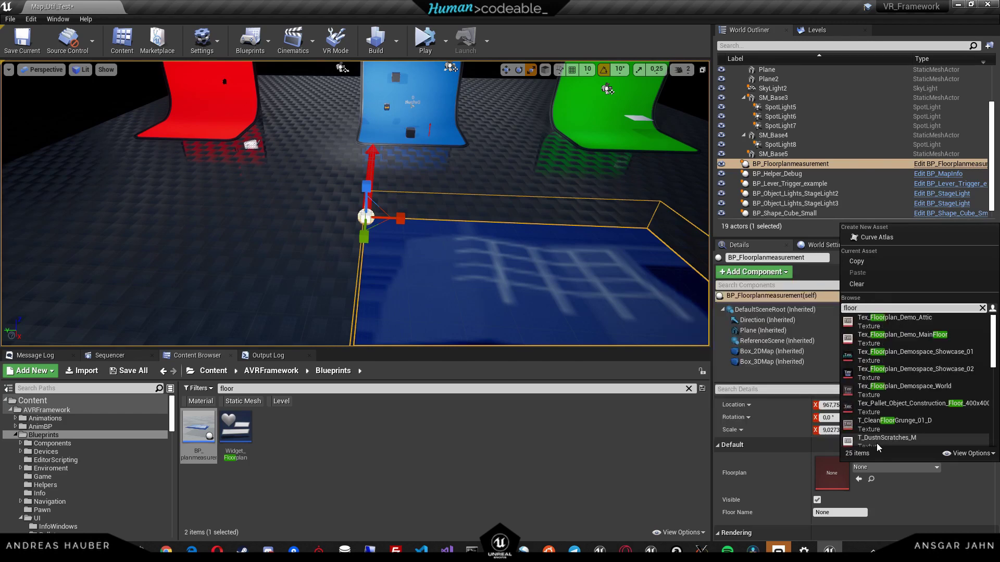
click(918, 354)
- Enlarge the viewport's height and inspect the floor plan texture and bounding box from several angles
right_drag(469, 219, 356, 221)
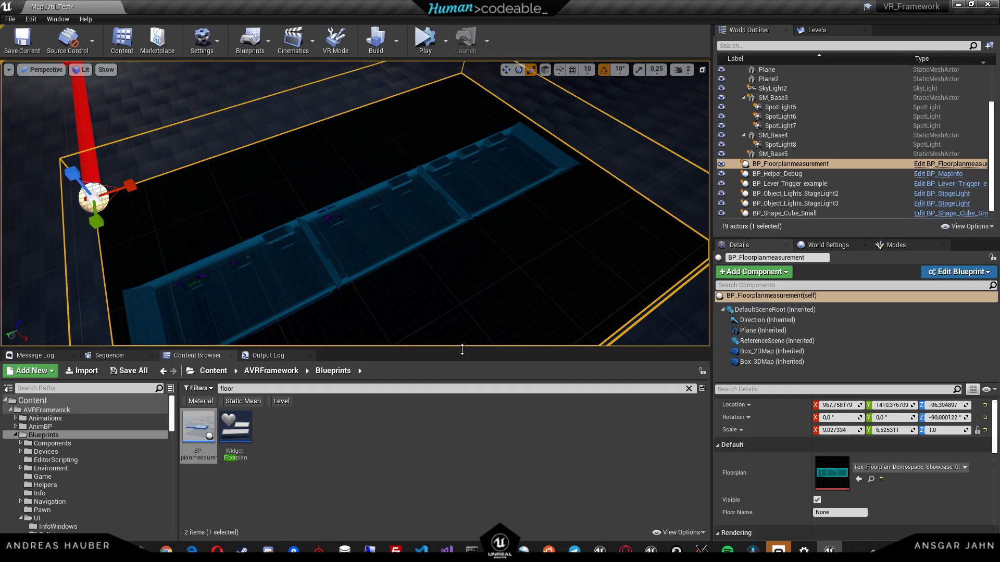
drag(462, 350, 461, 389)
right_drag(443, 271, 416, 260)
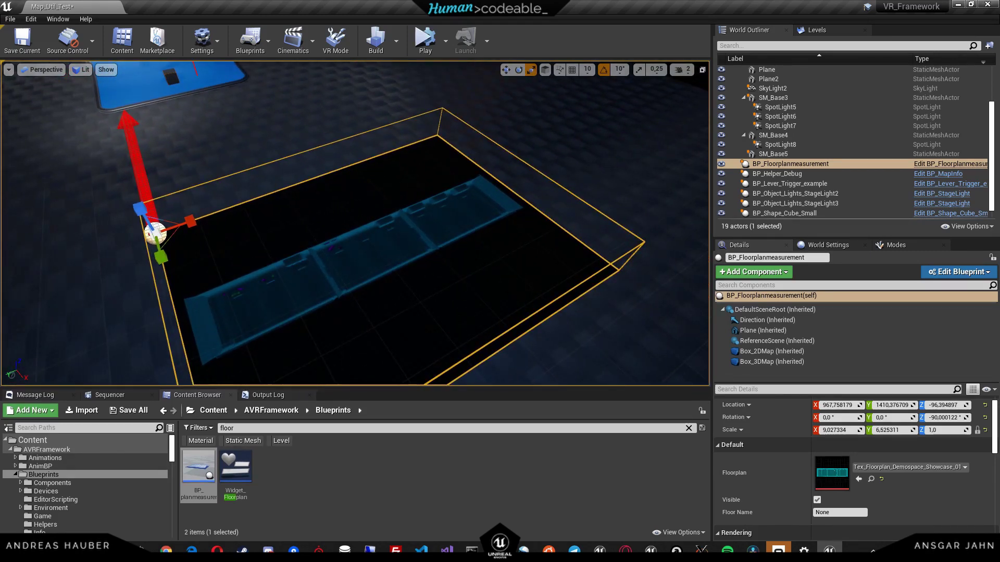
mouse_move(520, 243)
right_down()
mouse_move(519, 222)
mouse_move(511, 233)
right_up()
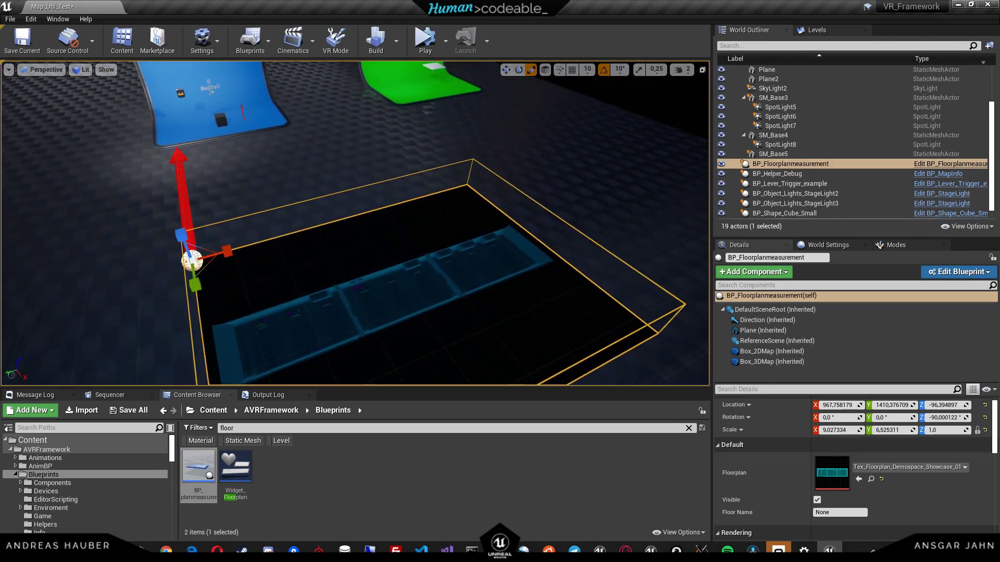
right_drag(381, 305, 390, 300)
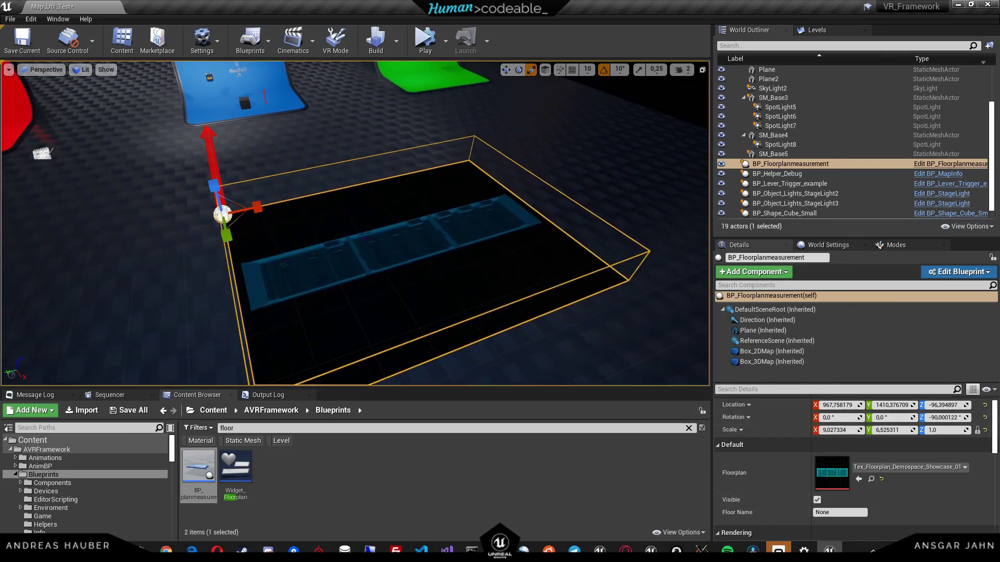
- Toggle the floor plan's Visible option off and back on, and set the floor name to Ground
click(816, 500)
click(817, 500)
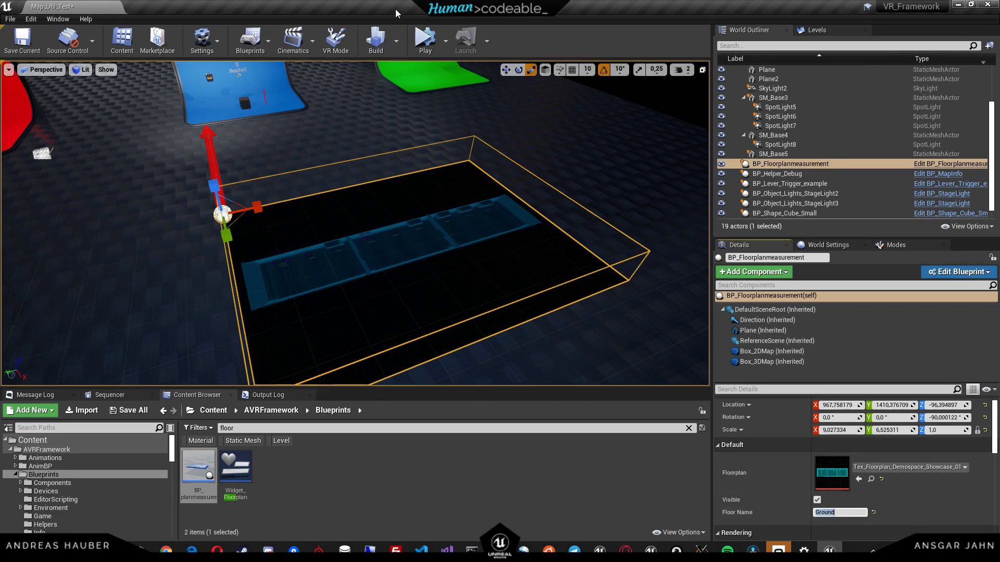
- Save the level with the configured floor plan actor
key(ctrl+s)
right_drag(355, 224, 297, 229)
click(322, 503)
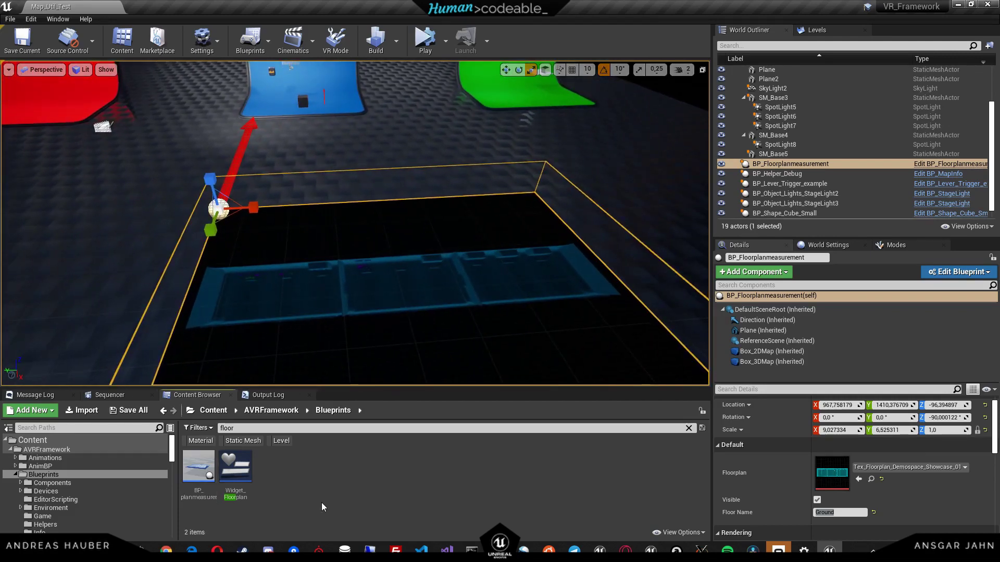
- Find BP_Pallet_Large in the Blueprints folder by searching "pallet lar" and place it in the level behind the floor plan
click(90, 475)
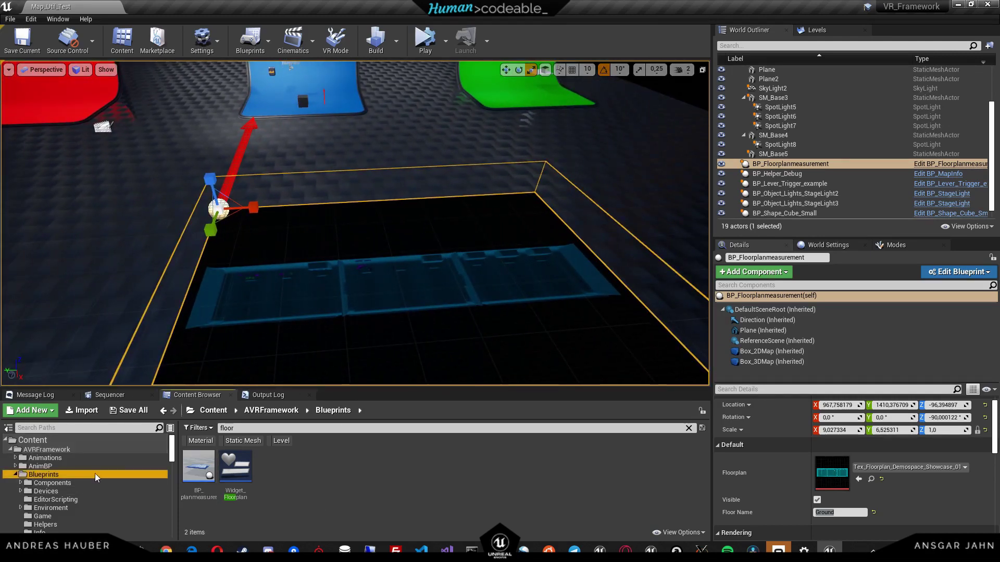
click(689, 428)
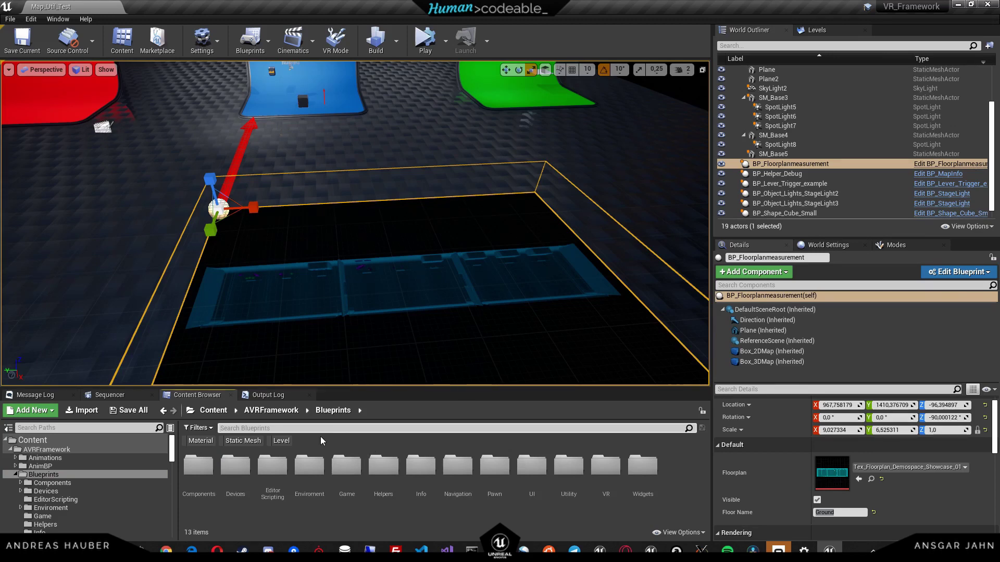
text(pall)
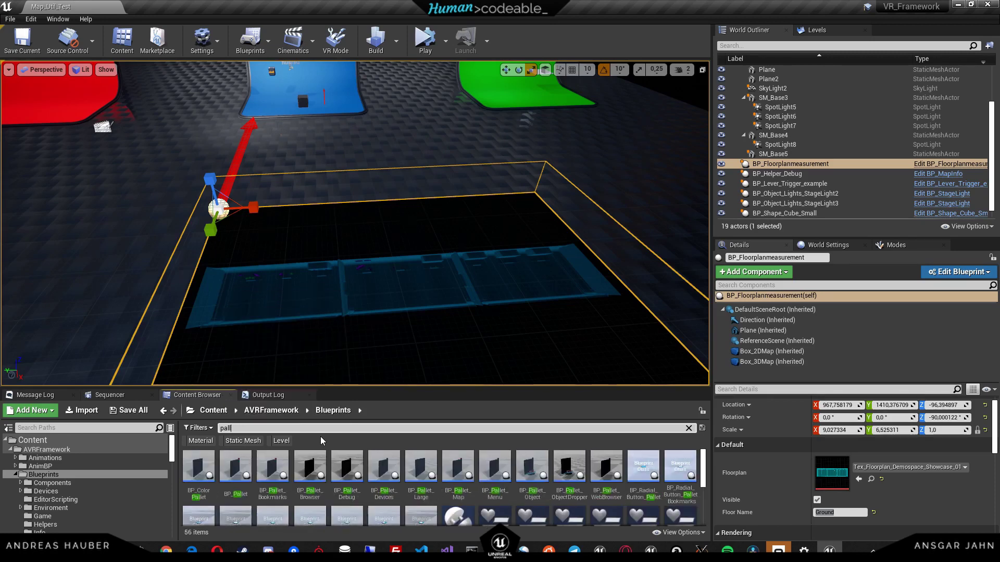
text(et lar)
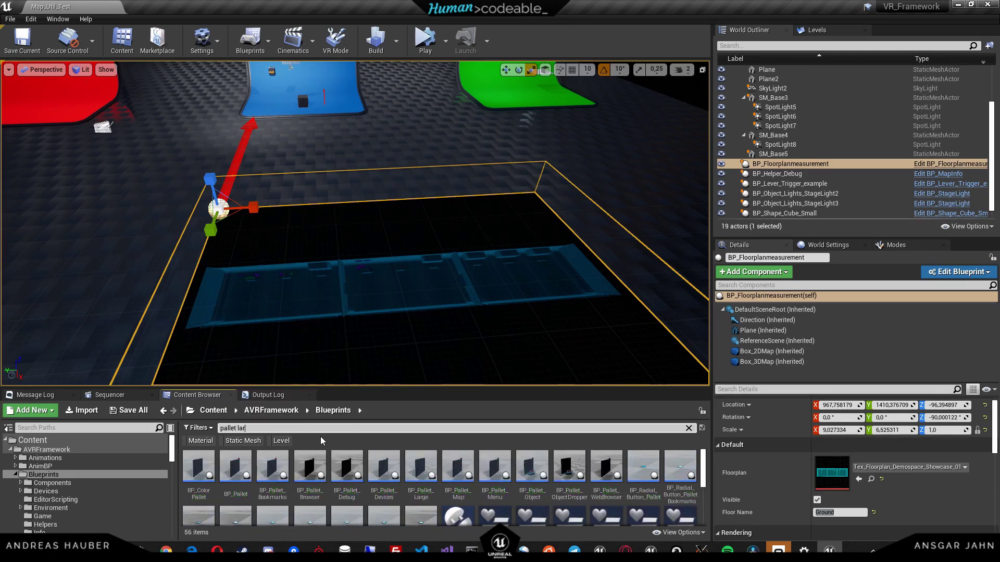
drag(197, 469, 386, 122)
right_drag(386, 121, 387, 99)
key(w)
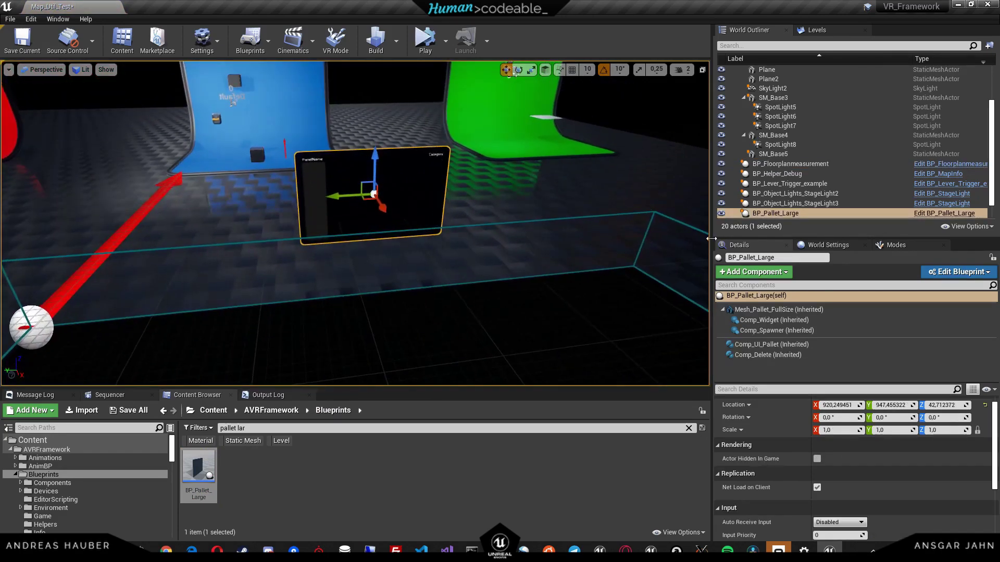
- Set the widget class of the large pallet's Comp_Widget to Widget_Initial_Pallet_Map, searching for "pallet map"
click(770, 321)
scroll(864, 469, down, 5)
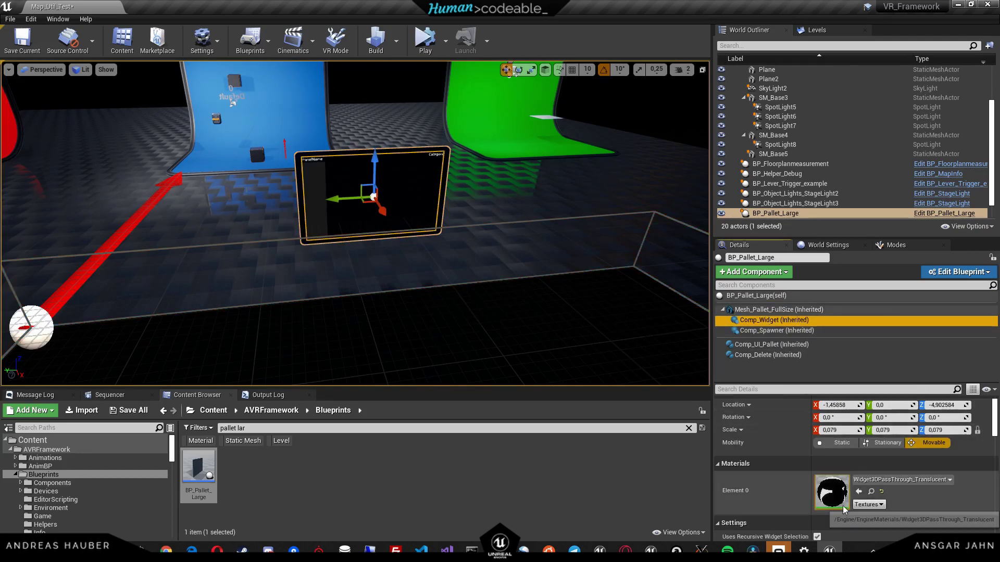
click(873, 477)
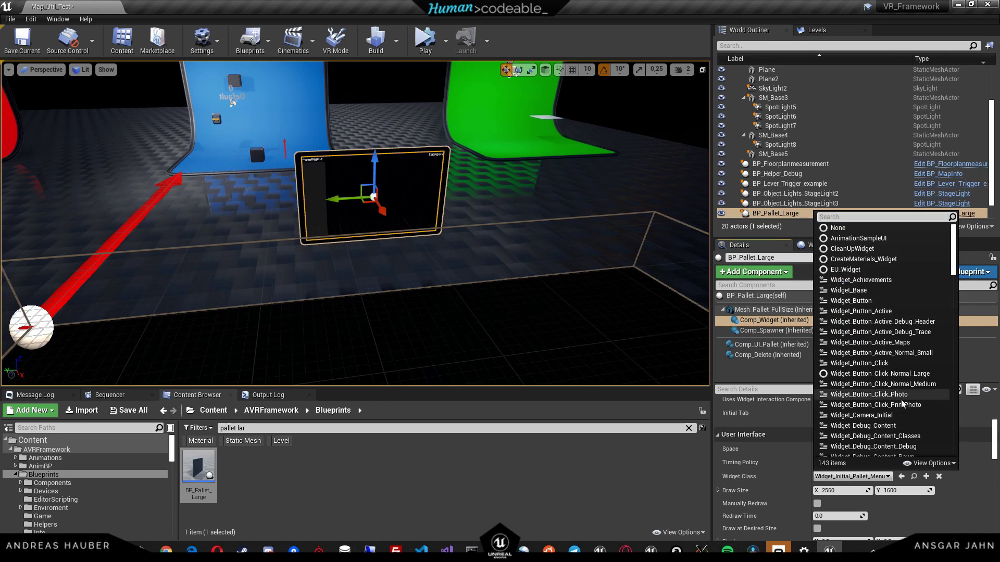
text(pallet map)
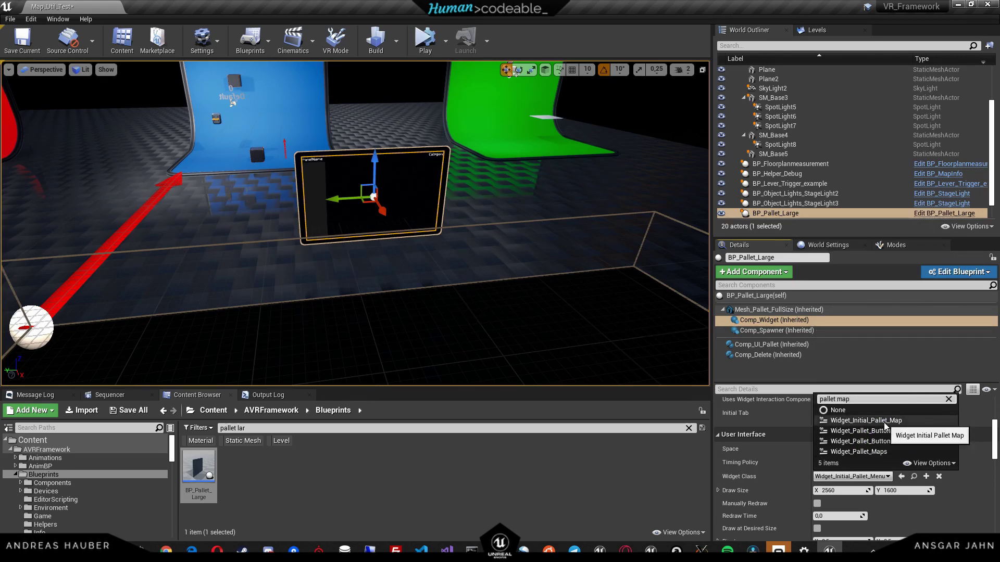
click(897, 421)
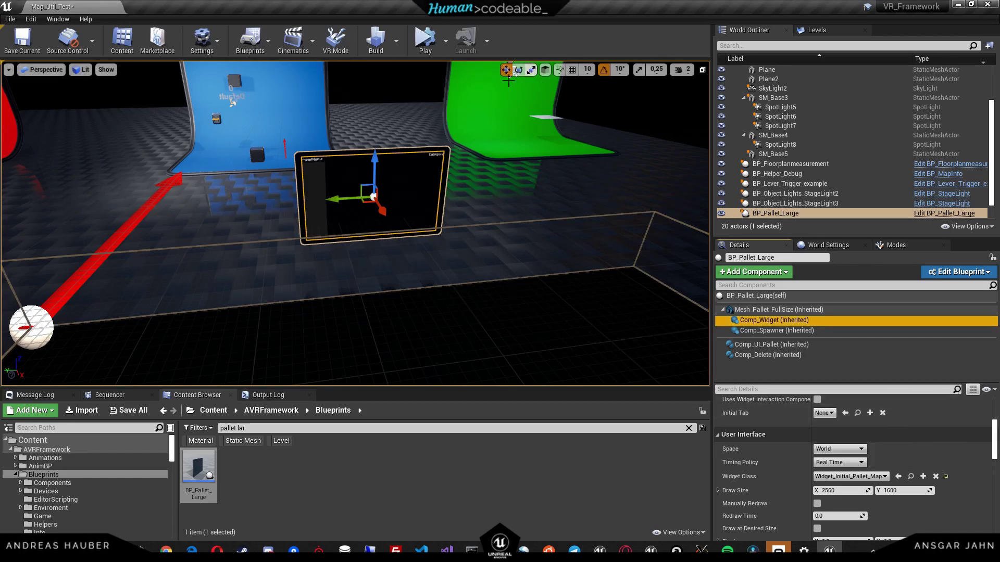
- Run the level, inspect the 2D map shown on the large pallet, and stop the session
click(436, 41)
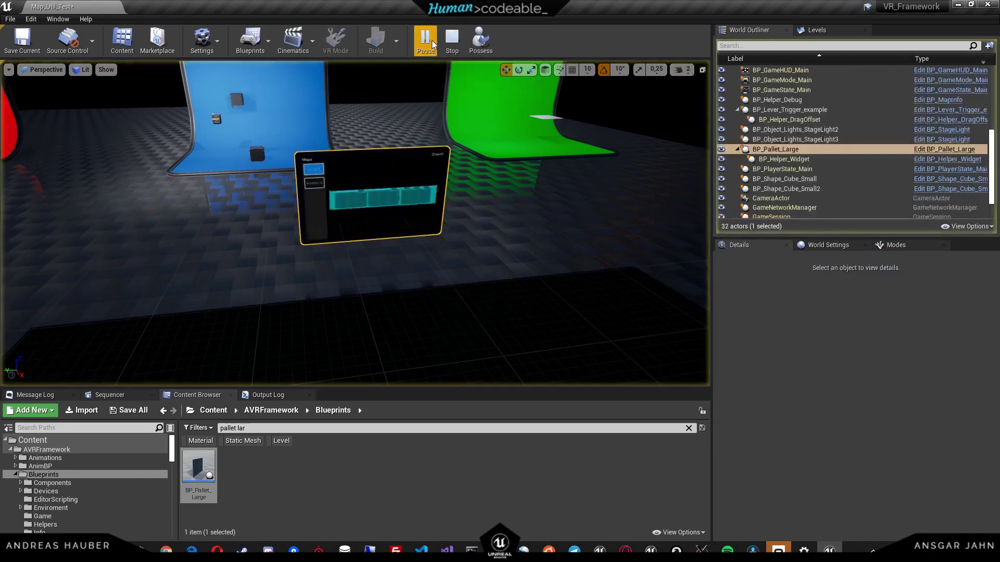
key(s)
right_drag(356, 223, 388, 226)
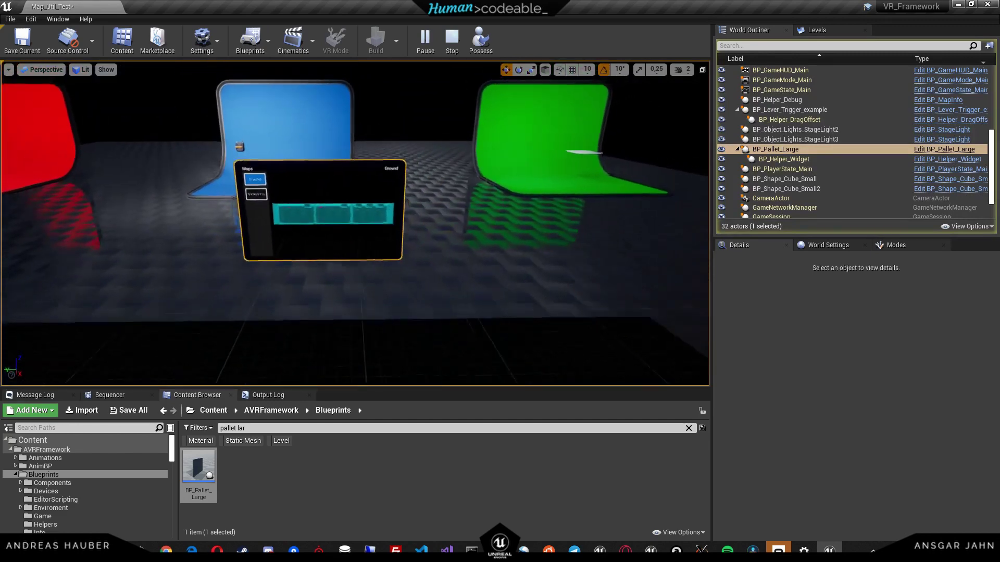
click(452, 41)
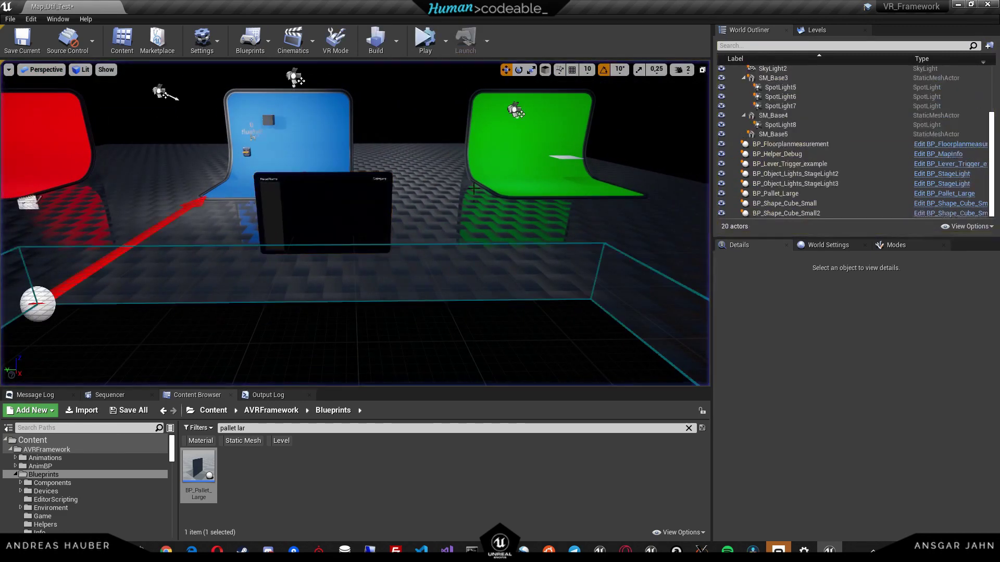
- Save the level and select the floor plan measurement actor
right_drag(385, 265, 359, 276)
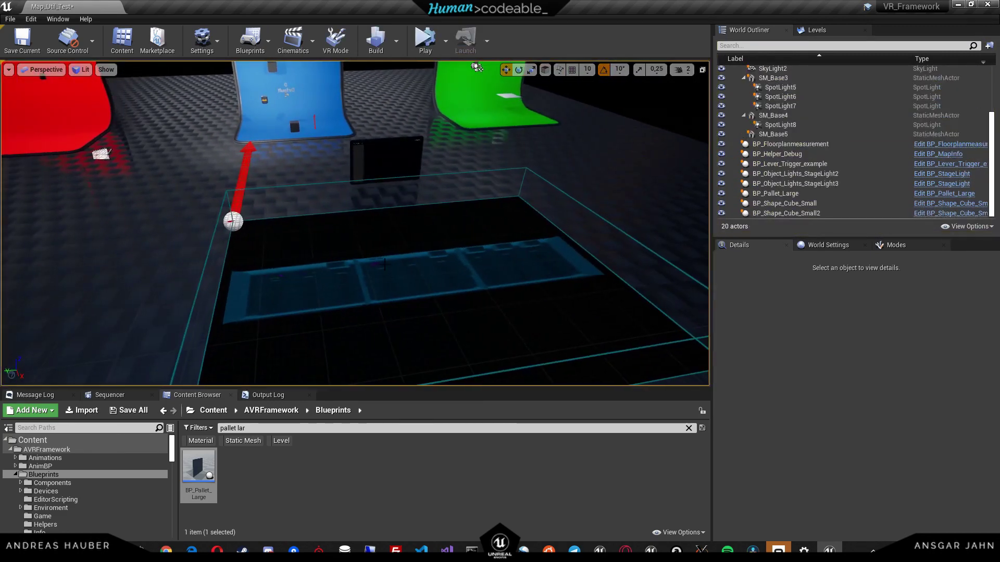
key(ctrl+s)
click(341, 265)
right_drag(342, 264, 309, 269)
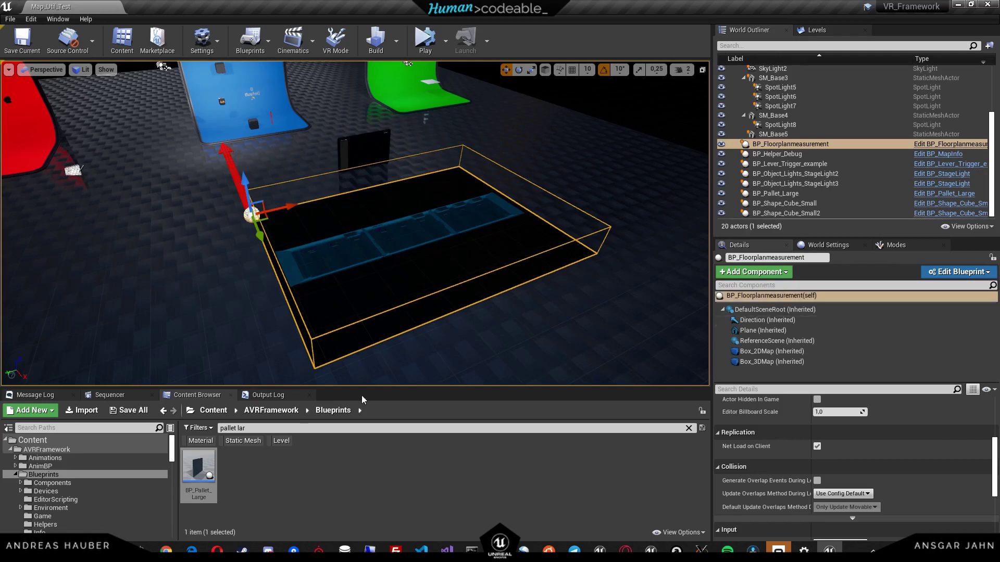
- Search the Experiences folder for "cube" and place Mesh_Shape_Cube_Small on the floor plan
drag(242, 429, 203, 431)
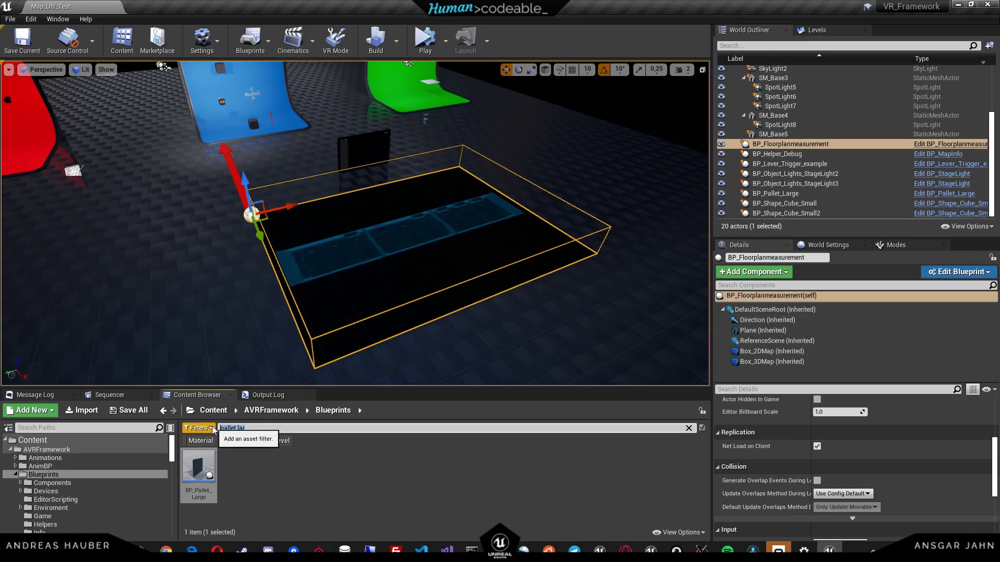
scroll(74, 473, down, 10)
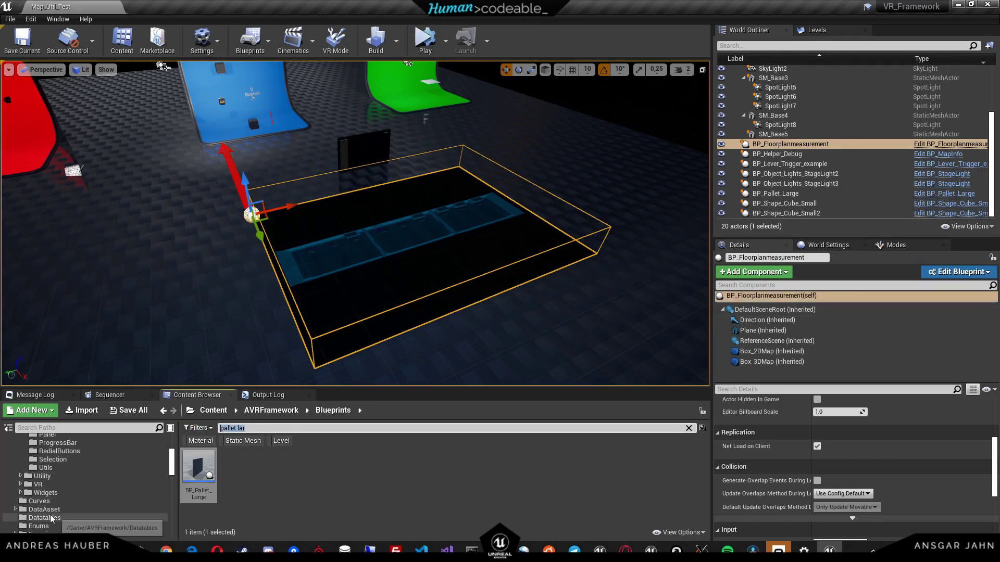
click(39, 526)
click(45, 534)
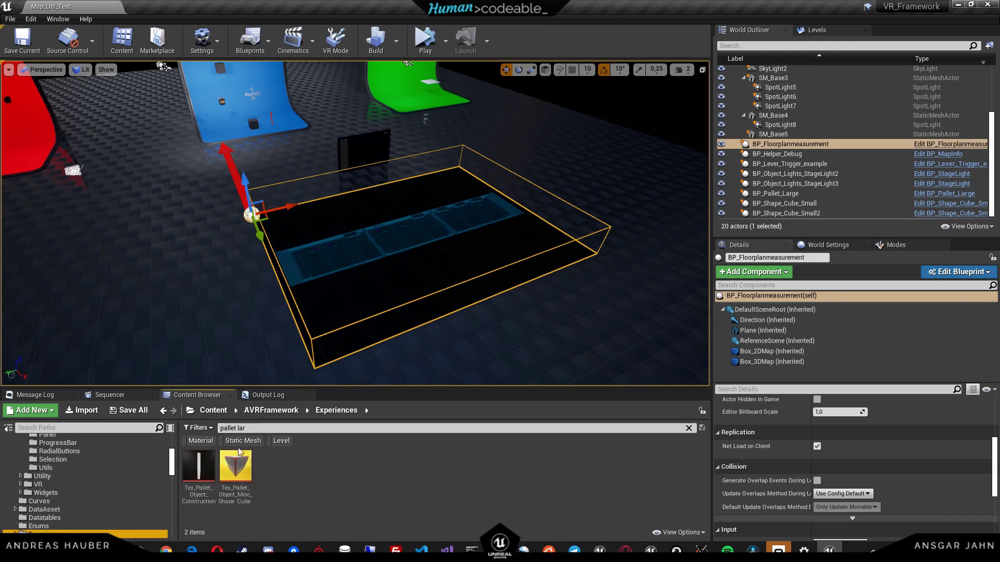
click(269, 429)
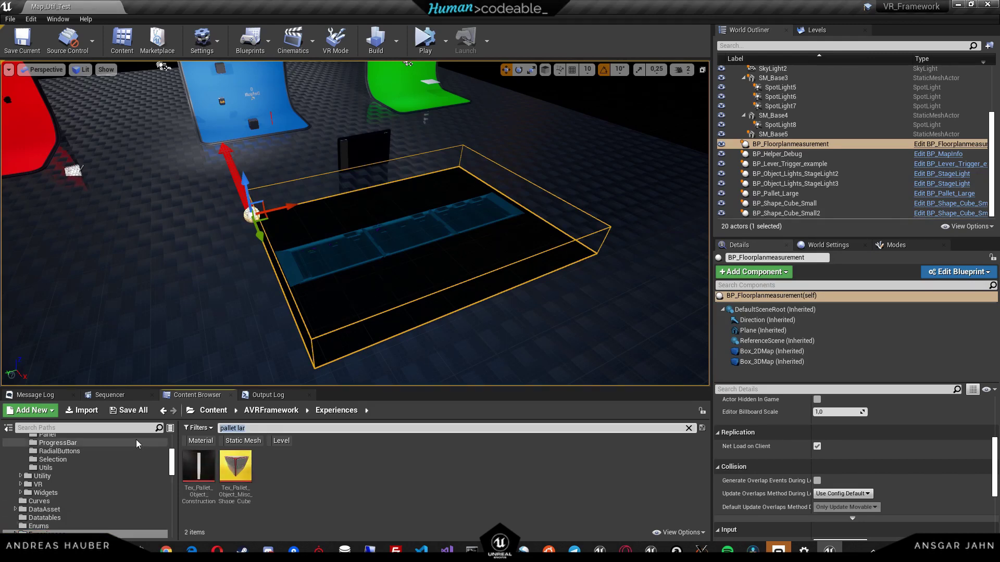
text(cube)
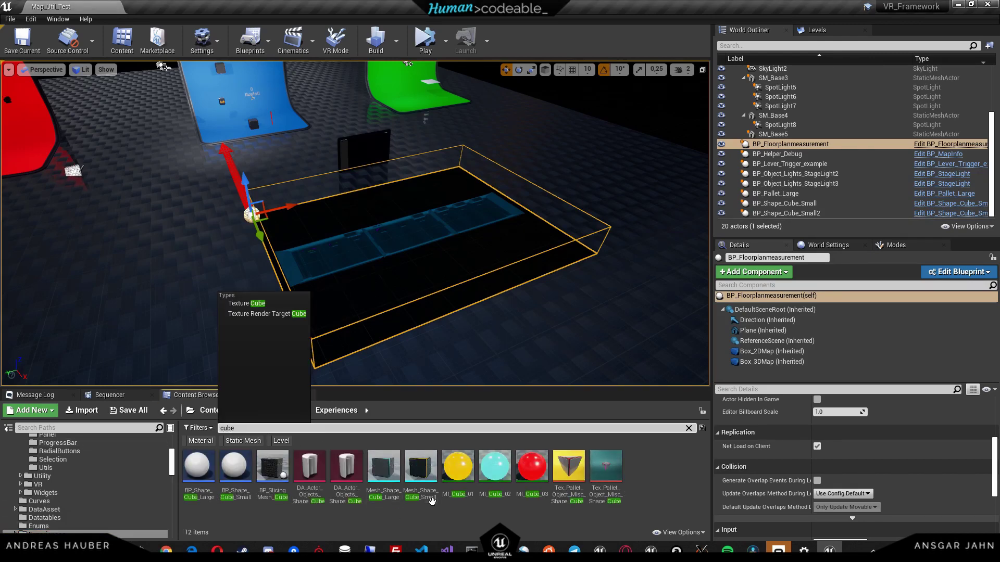
drag(432, 501, 417, 180)
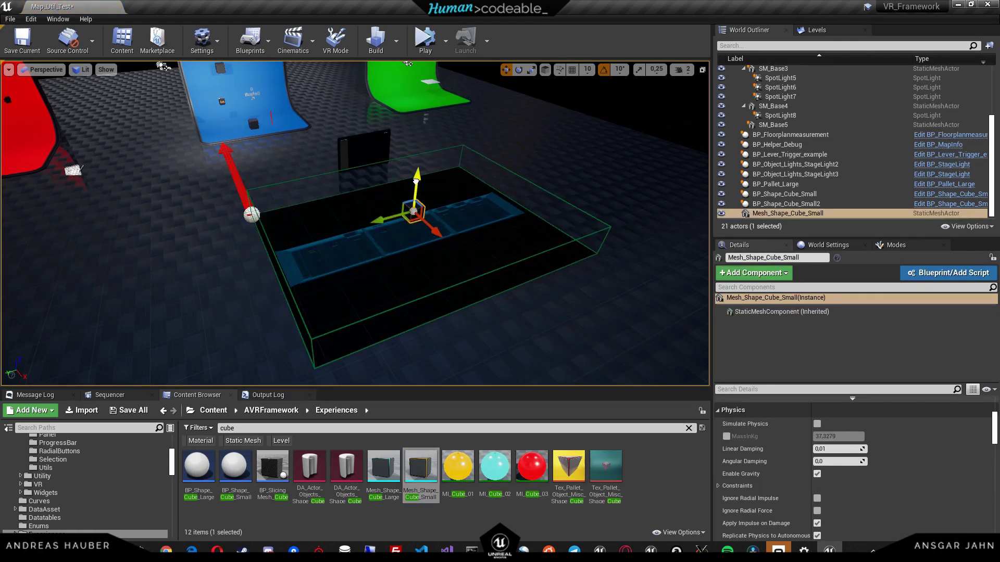
- Lower the floor plan measurement actor slightly along its vertical axis
right_drag(378, 254, 312, 262)
click(311, 262)
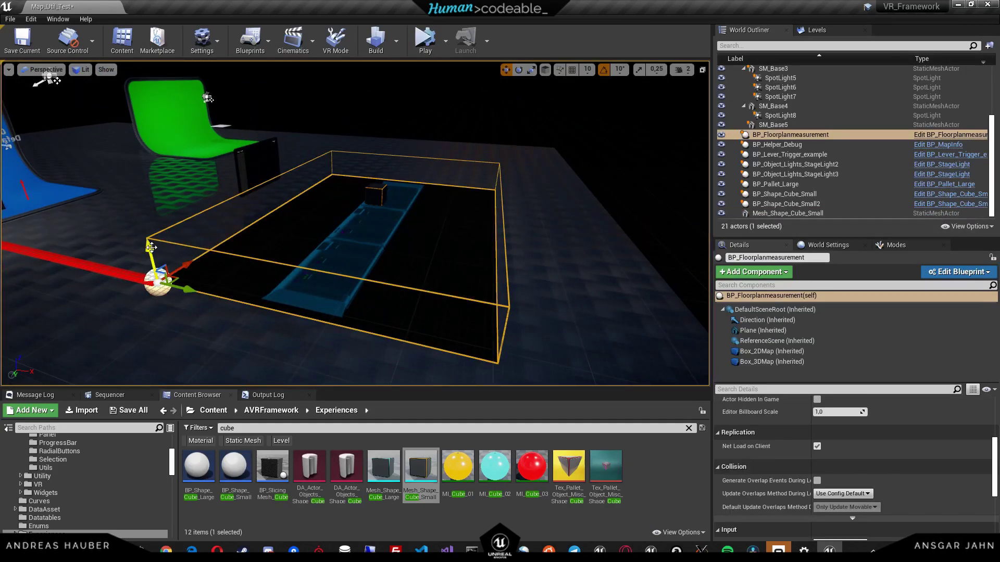
drag(151, 248, 154, 270)
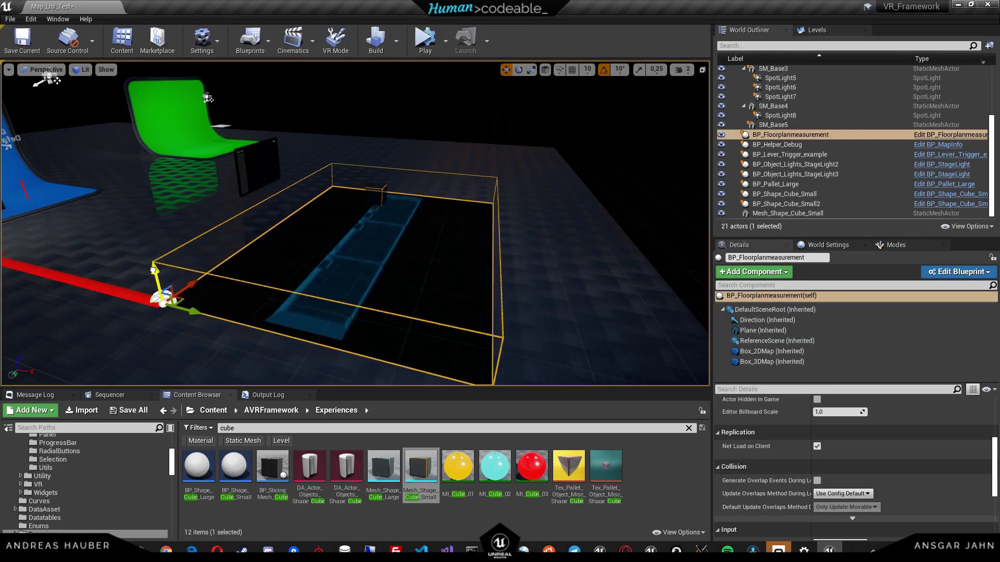
- Select the small cube on the floor plan and lower it within the bounding box
right_drag(382, 242, 295, 251)
click(348, 299)
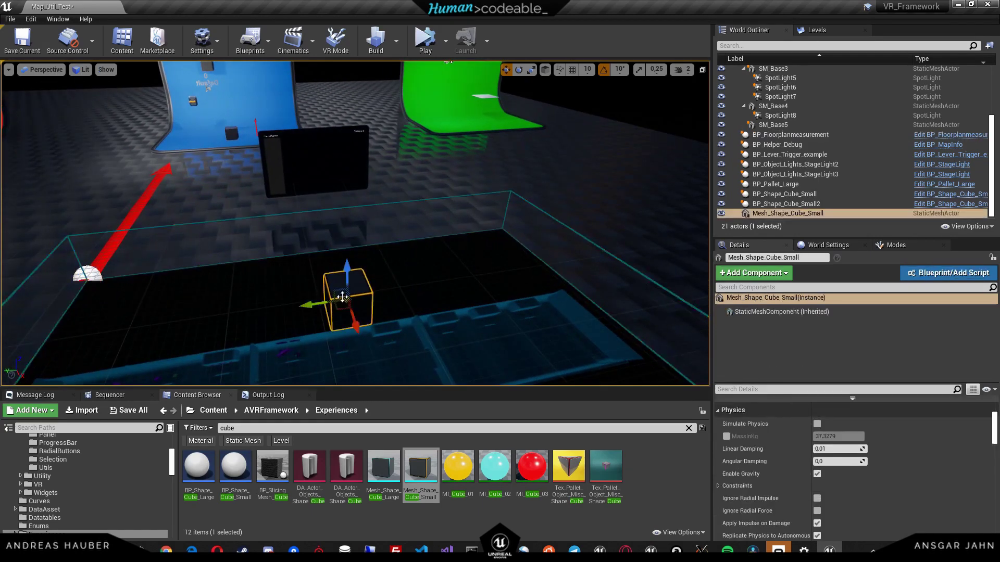
key(f)
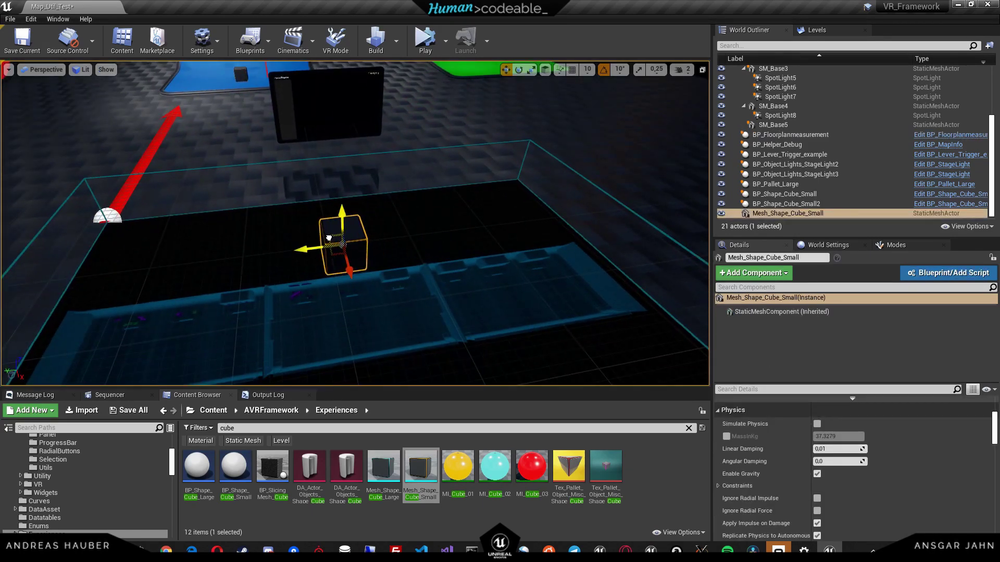
drag(342, 210, 427, 214)
alt+drag(291, 115, 164, 84)
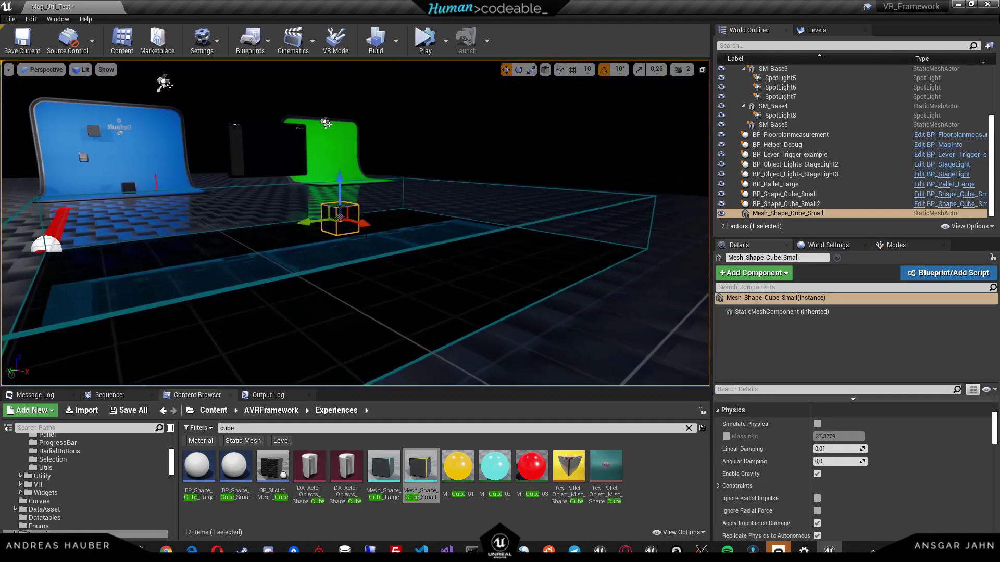
mouse_move(344, 177)
mouse_down()
mouse_move(339, 229)
mouse_move(340, 191)
mouse_up()
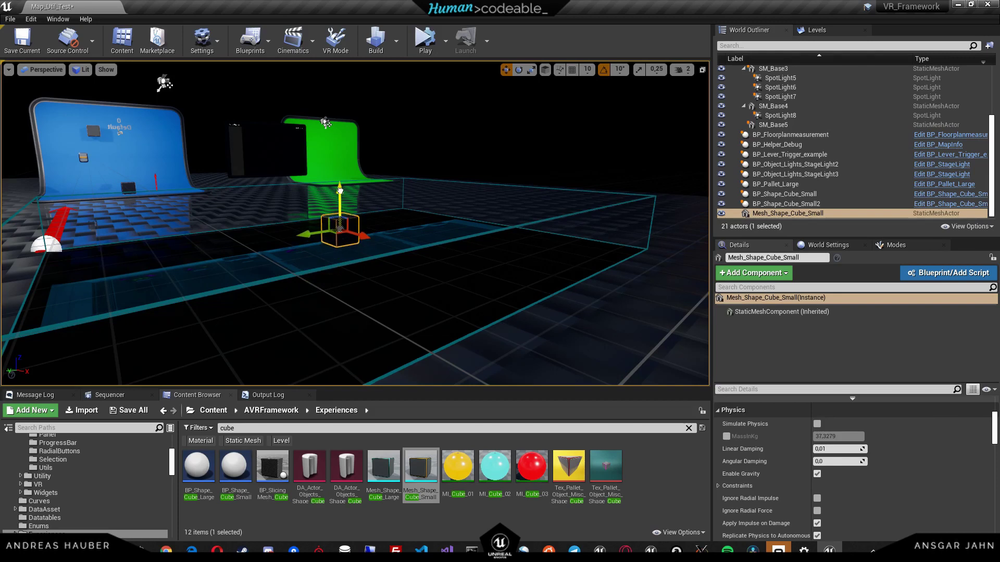
- Add a Comp Map Location component to the small cube, searching the components for "map"
click(755, 274)
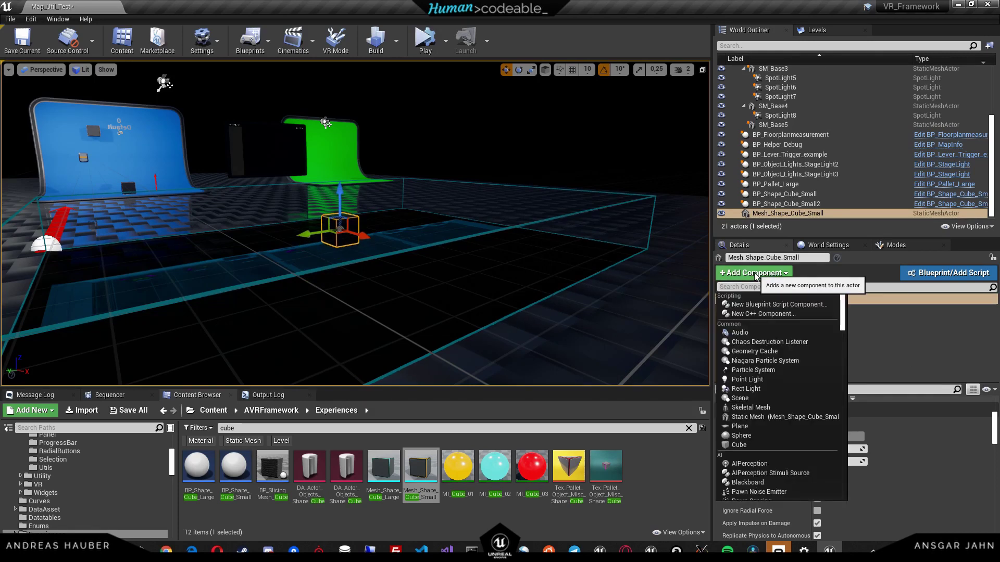
text(nao)
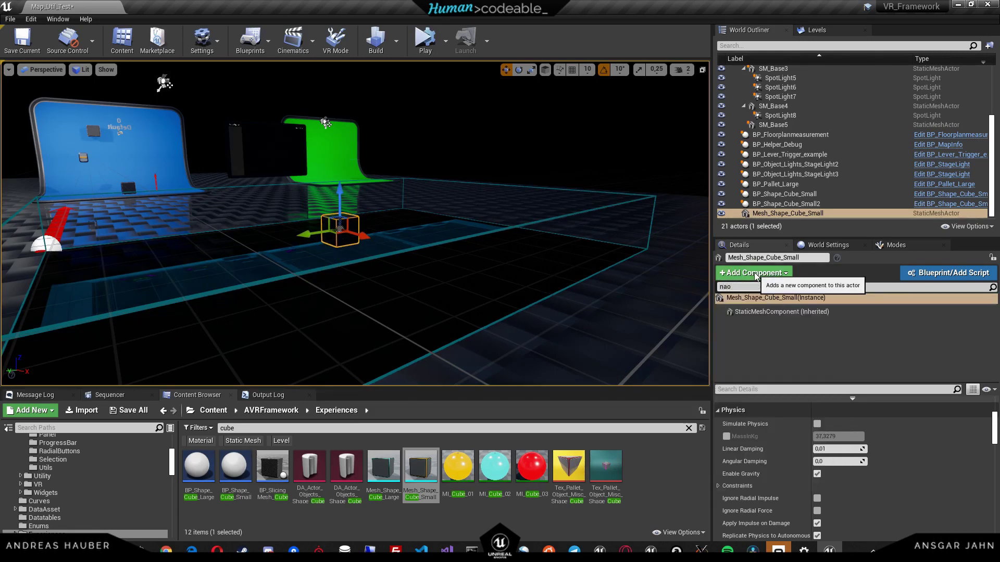
key(BackSpace)
key(BackSpace)
text(map)
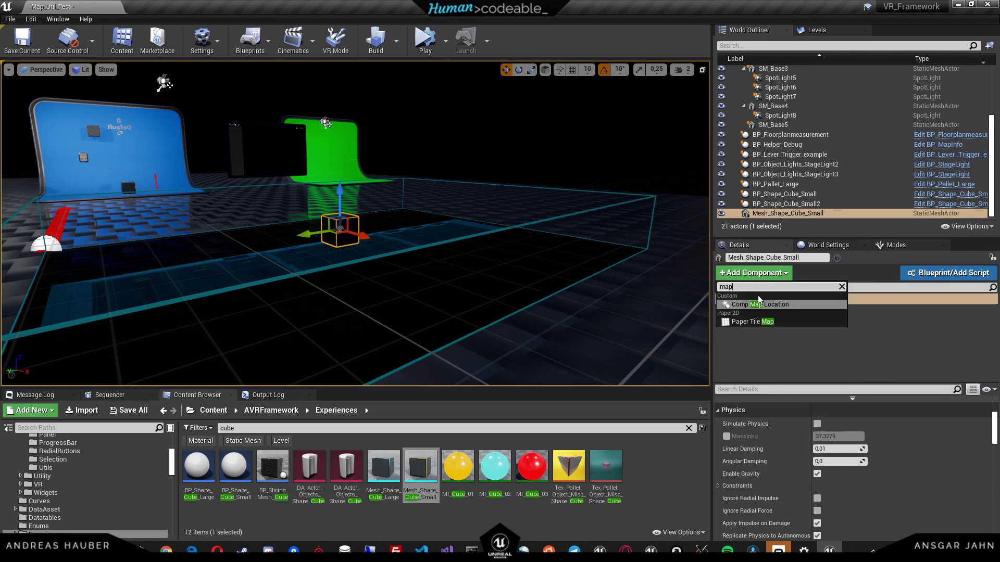
click(760, 305)
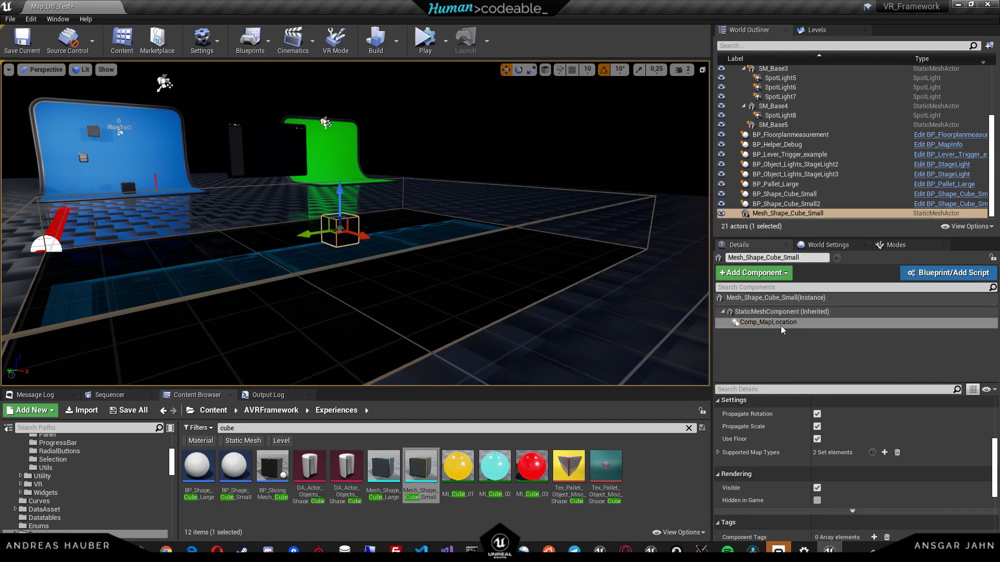
- Review the Comp_MapLocation component's Visuals and Settings options and expand Button Fill
scroll(776, 448, up, 3)
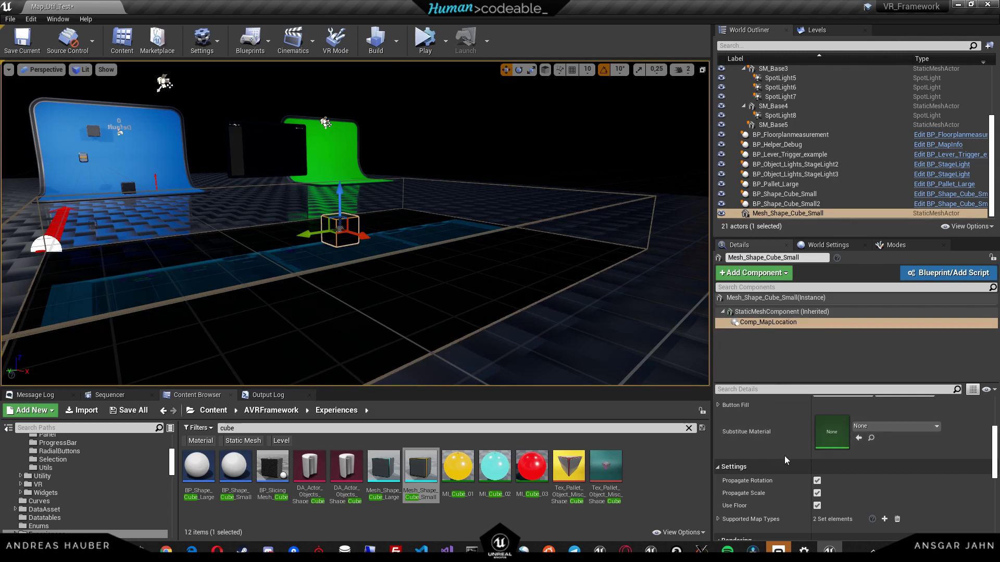
scroll(776, 461, up, 3)
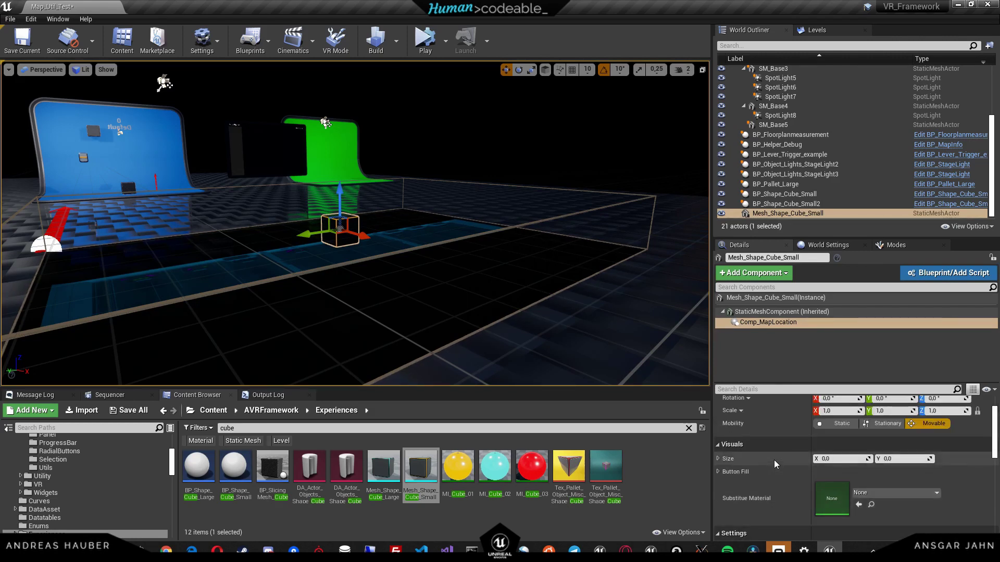
scroll(774, 460, down, 1)
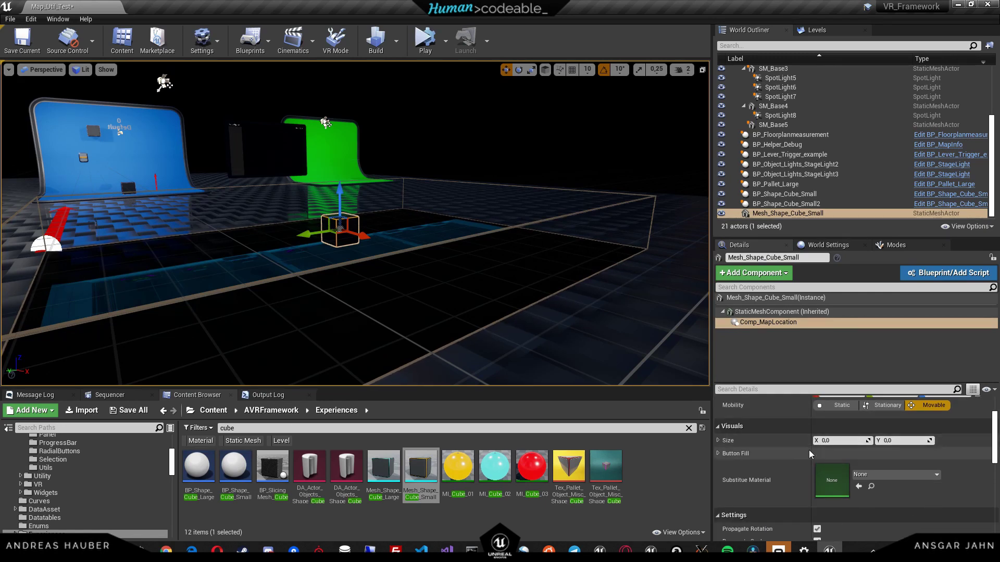
click(718, 453)
scroll(787, 453, down, 2)
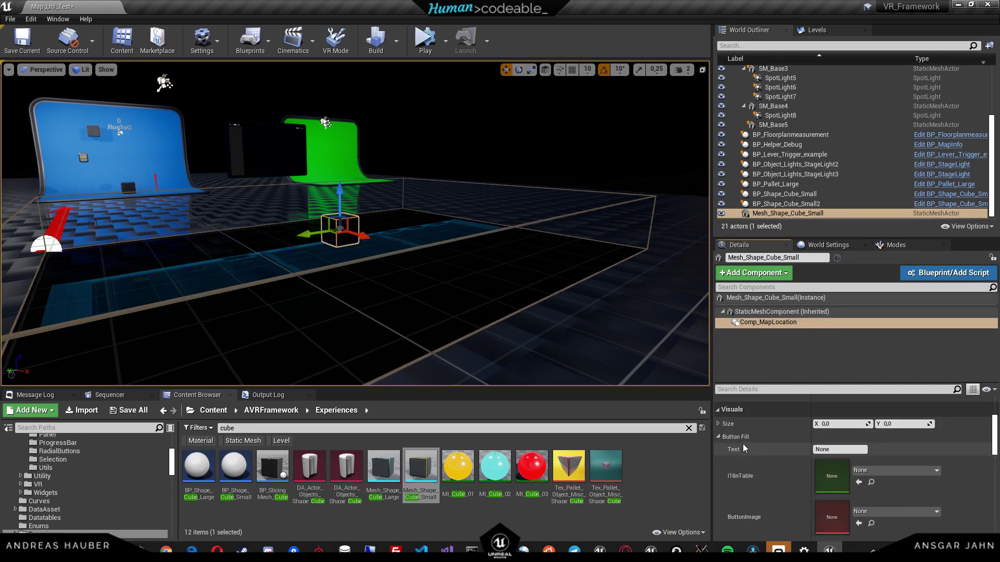
- Assign the texture Tex_Pallet_Object_Misc_Shape_Cube_Large as the map location's Button Image and set its Size to 100 by 100
click(873, 493)
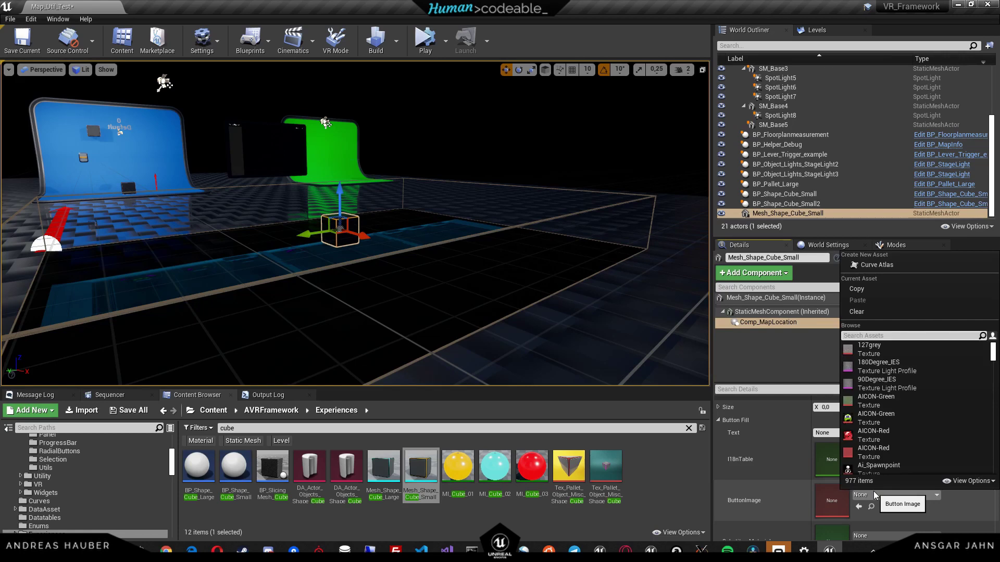
text(cube)
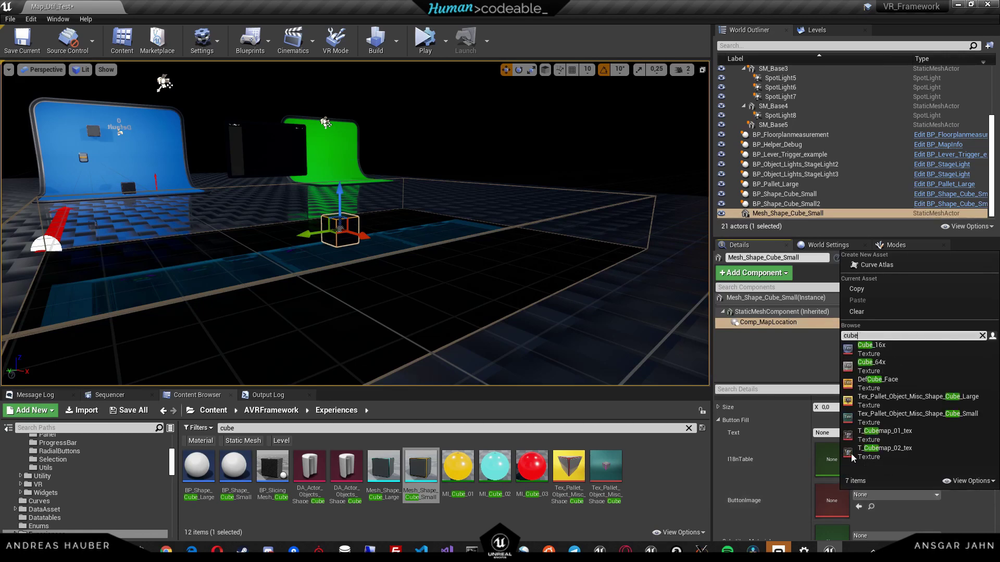
click(883, 401)
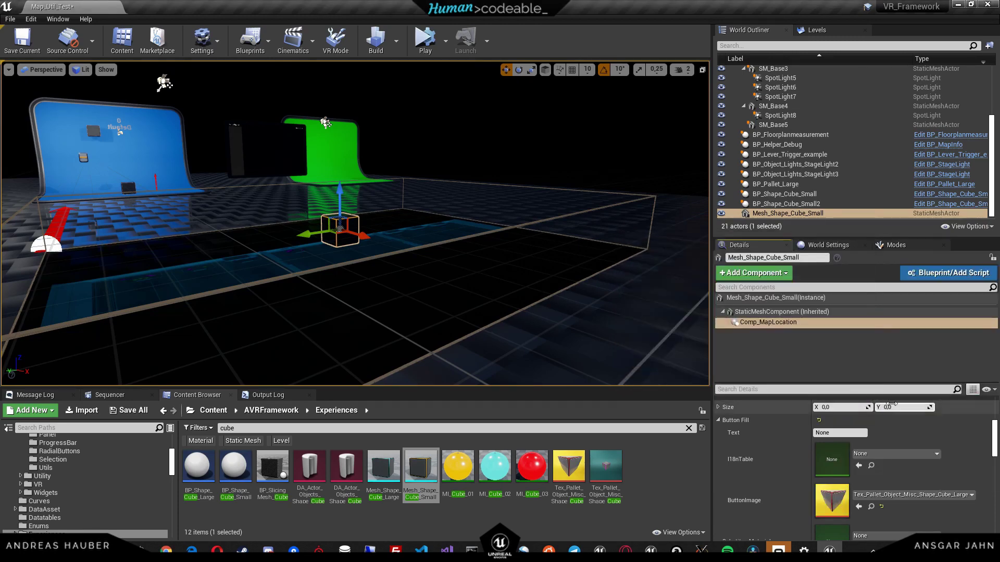
scroll(855, 501, up, 1)
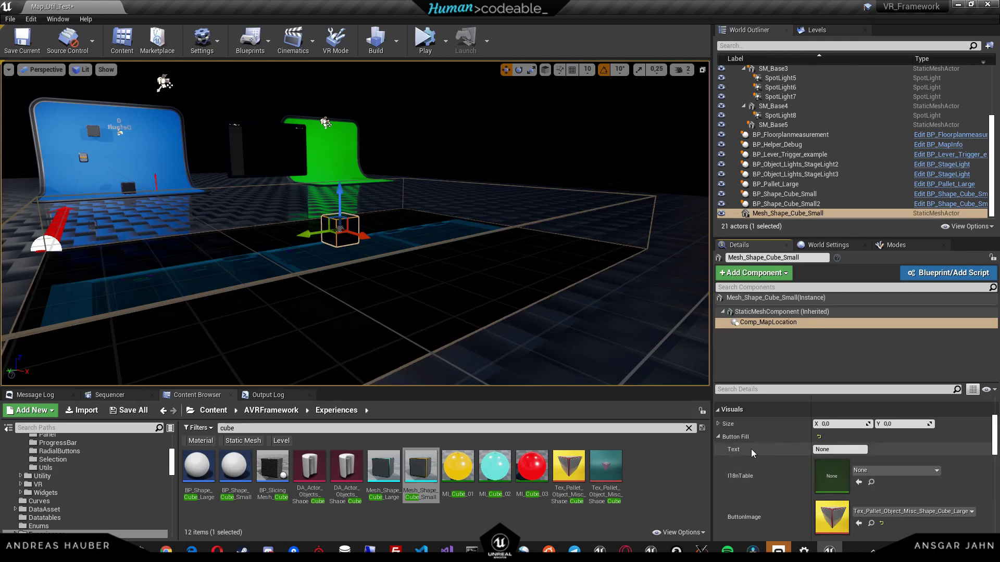
click(718, 437)
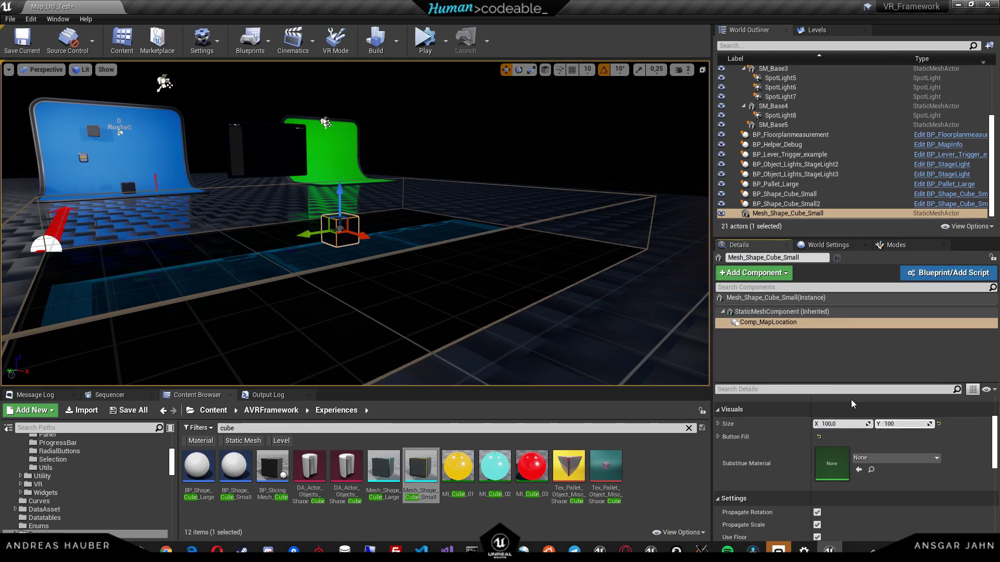
click(800, 360)
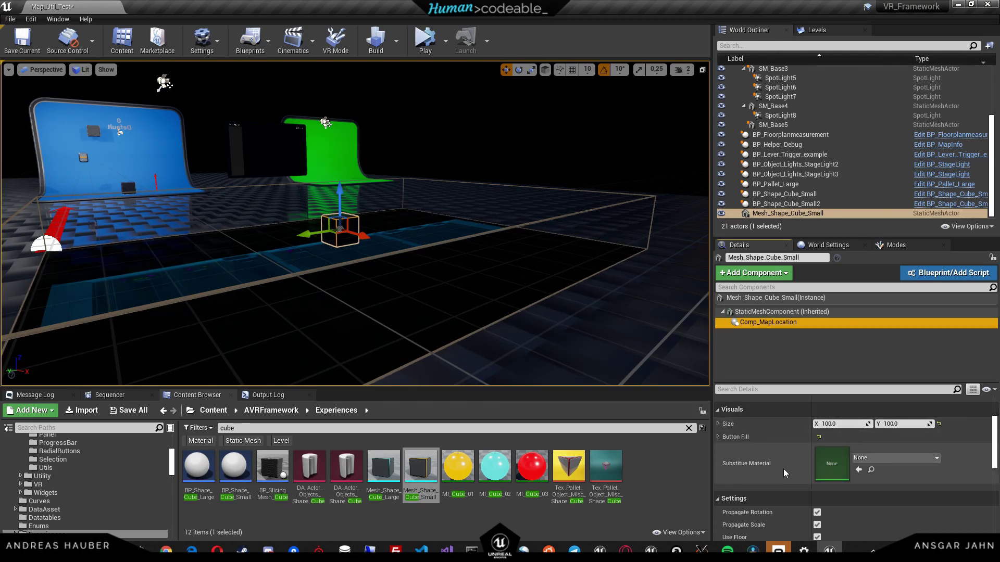
- Disable Propagate Rotation and Propagate Scale on the cube's Comp_MapLocation component
scroll(783, 468, down, 3)
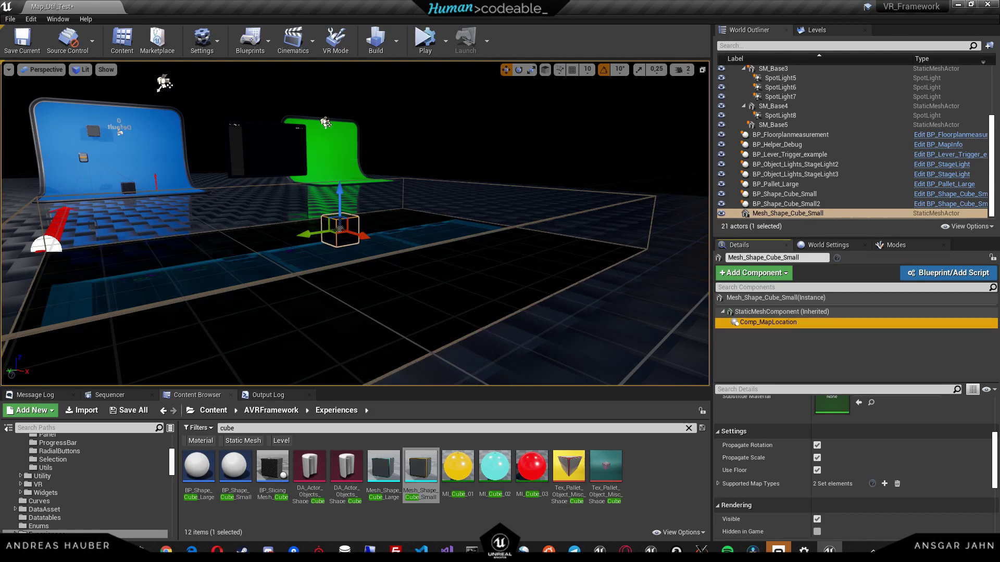
click(817, 446)
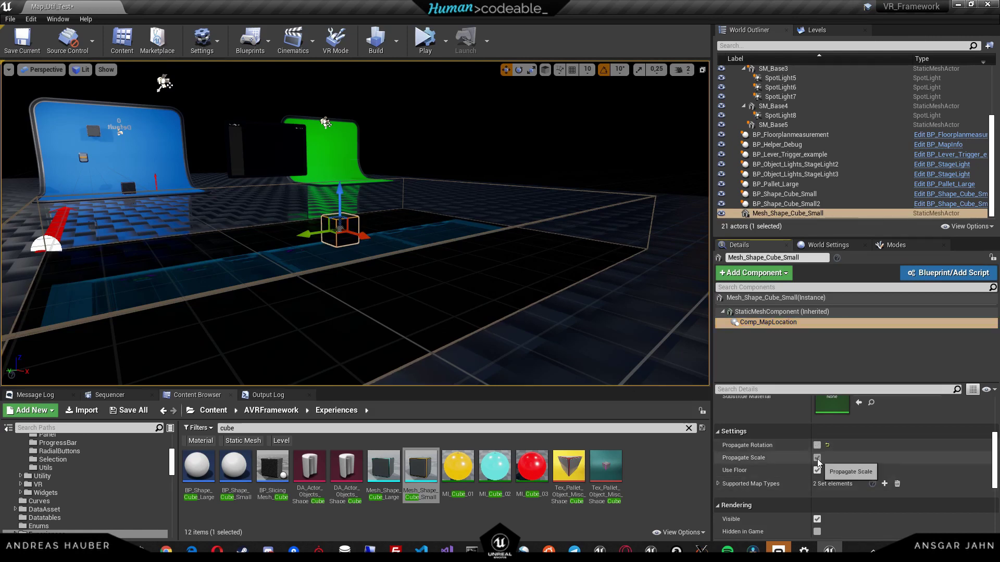
click(817, 458)
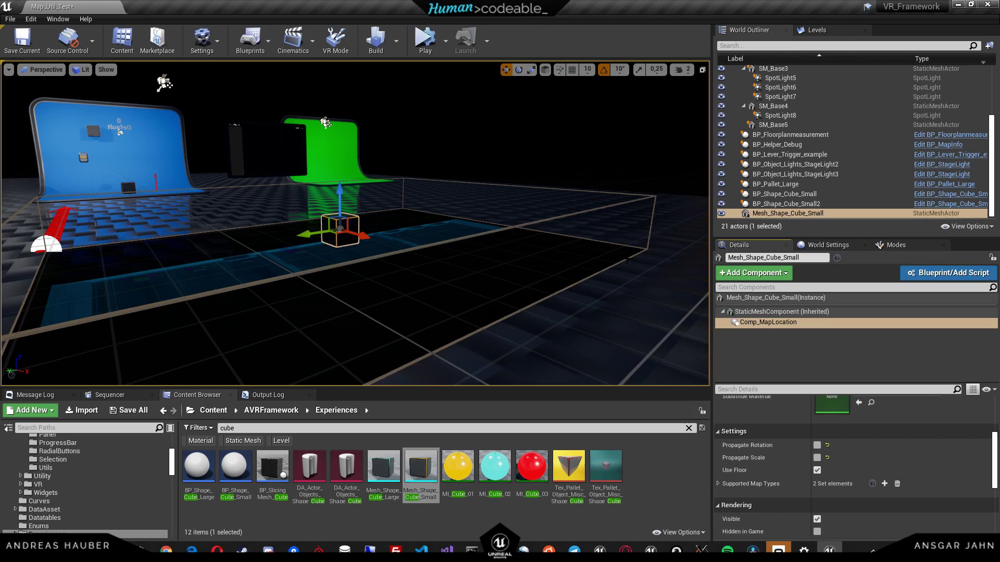
- Expand Supported Map Types and review the type choices for the second element, keeping 2DMap
right_drag(354, 224, 337, 244)
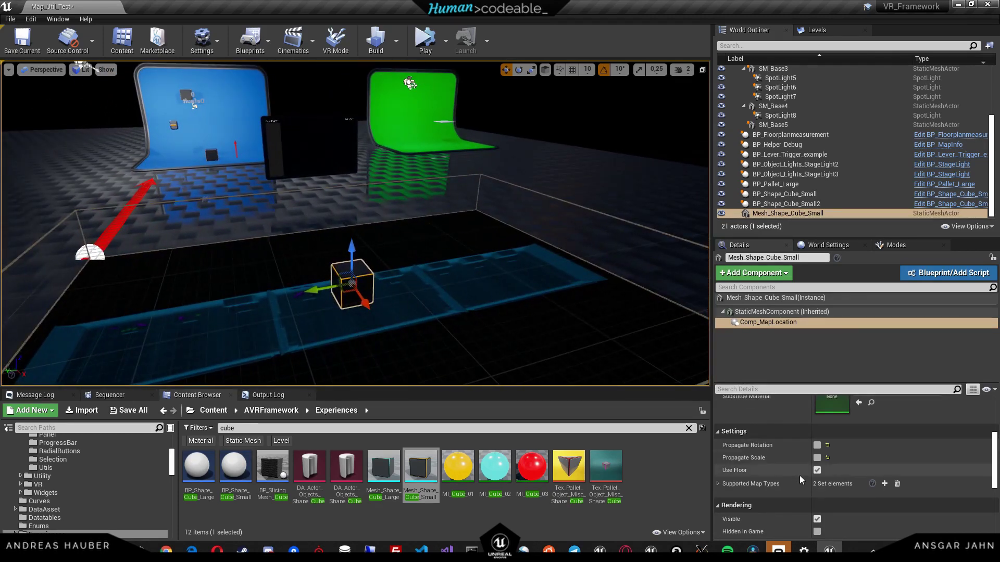
click(718, 484)
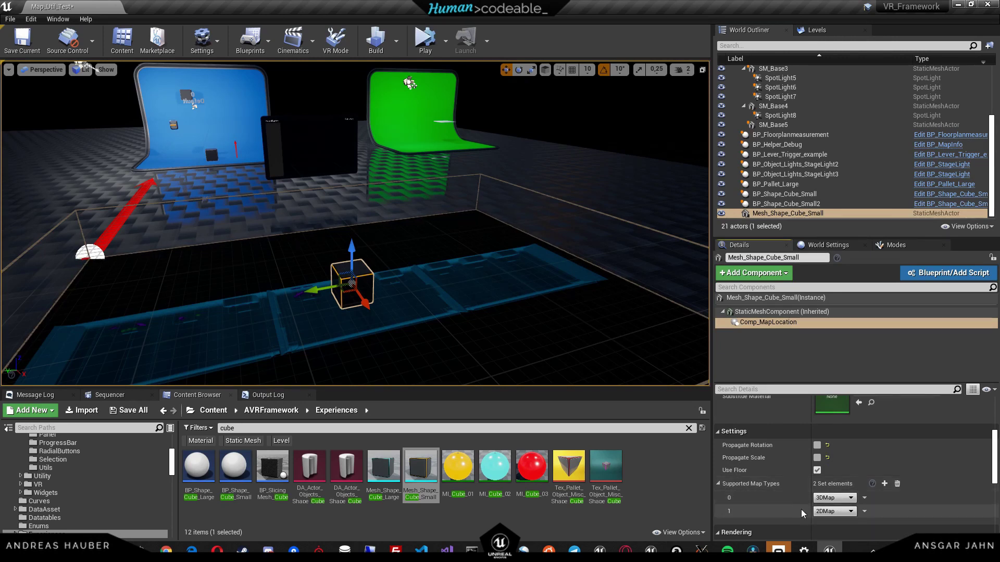
click(833, 511)
click(831, 521)
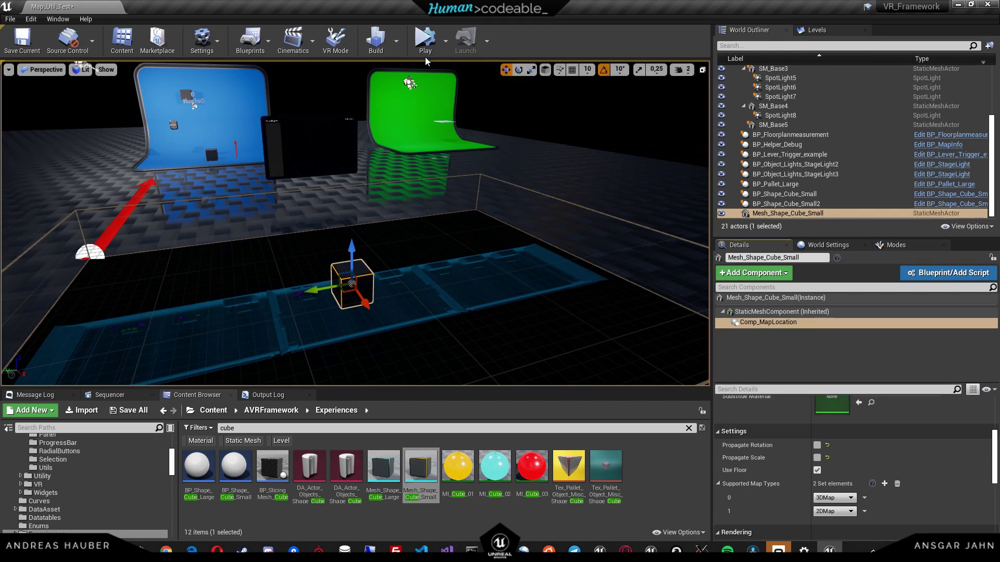
- Simulate the level and try to move the small cube across the floor plan, ending the simulation after the attempt
click(425, 40)
right_drag(416, 157, 409, 136)
key(w)
key(s)
right_drag(353, 211, 400, 236)
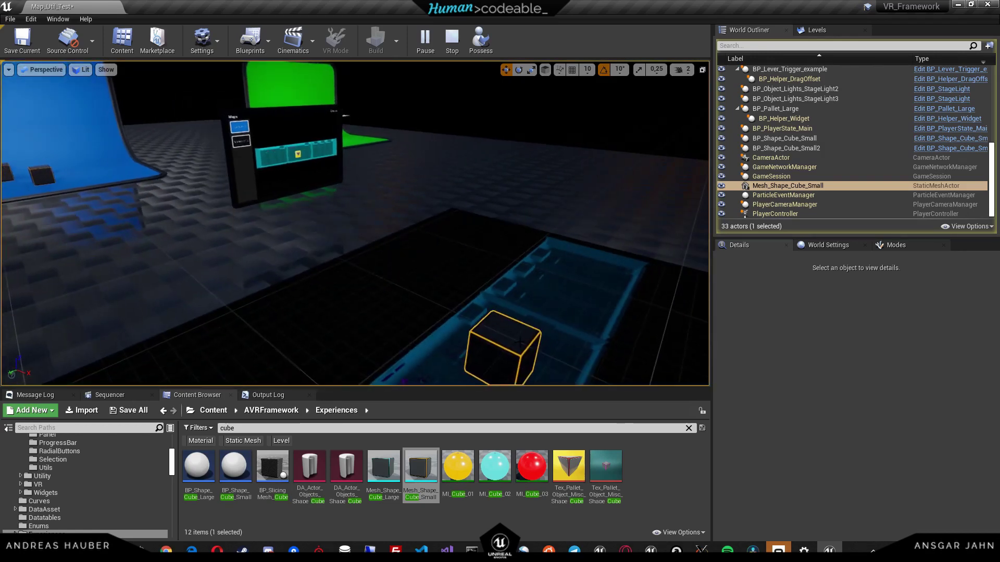
click(506, 335)
drag(508, 365, 385, 308)
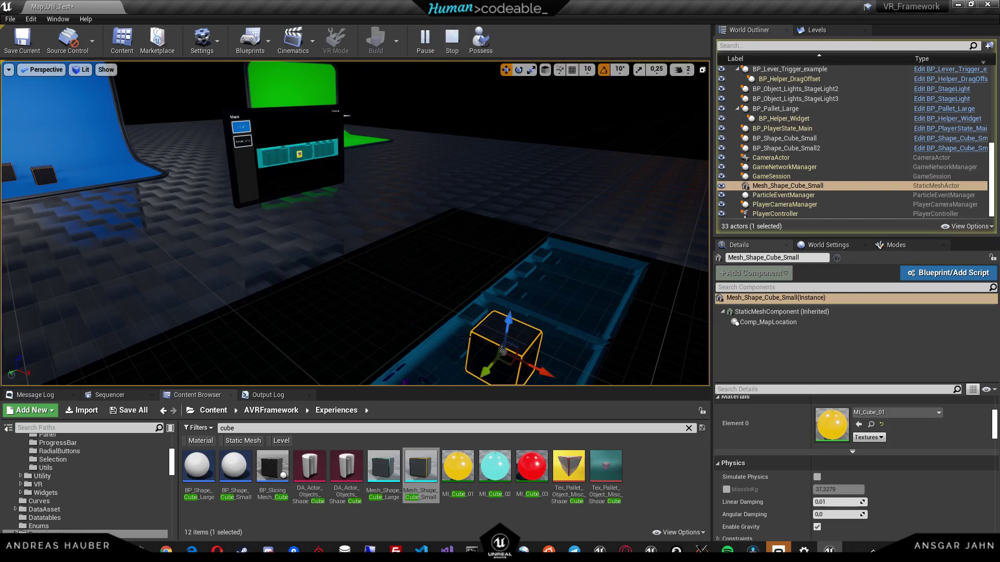
click(463, 339)
click(499, 336)
drag(507, 363, 435, 307)
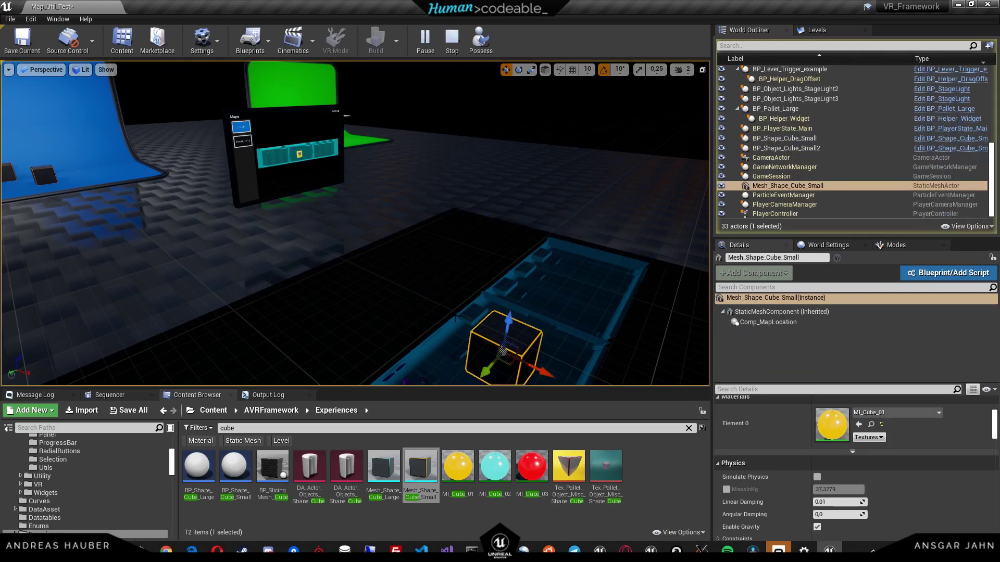
click(753, 311)
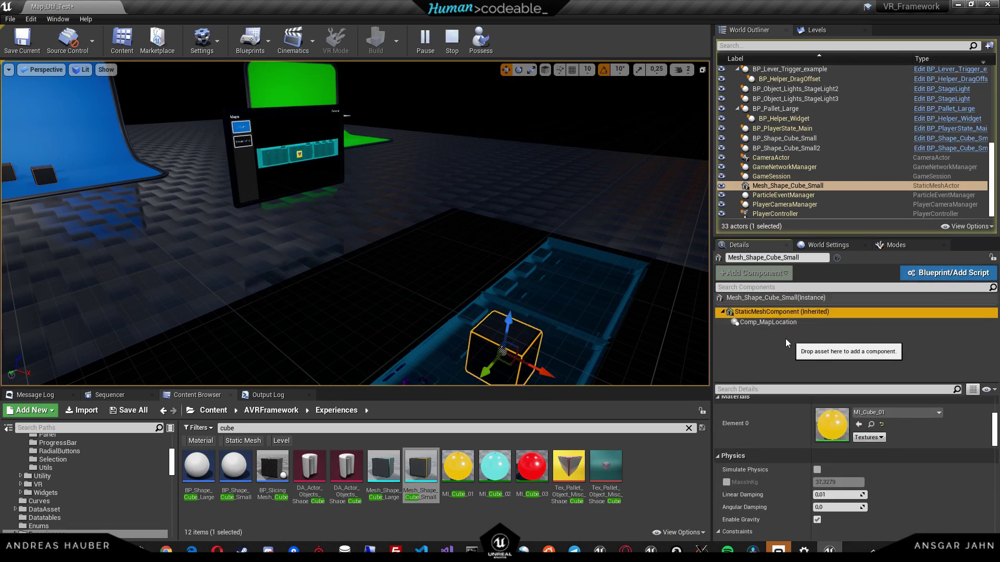
click(452, 37)
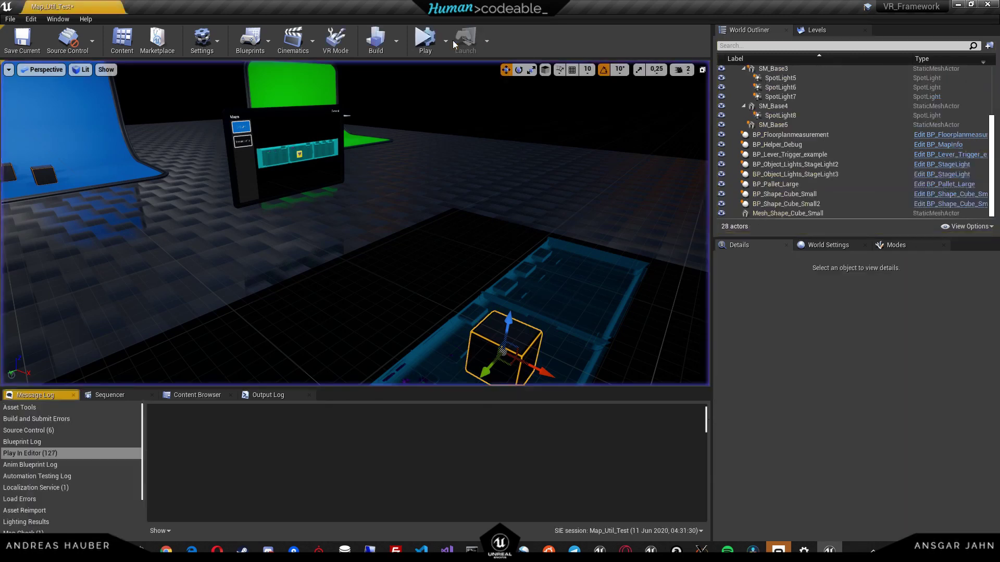
- Set the small cube's mobility to Movable
click(501, 350)
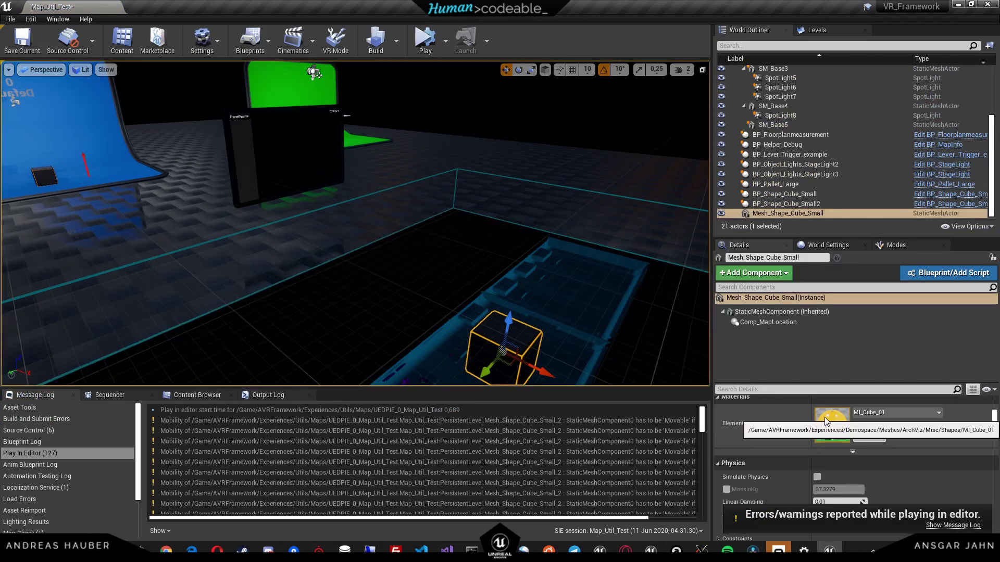
scroll(788, 438, up, 4)
scroll(788, 438, up, 2)
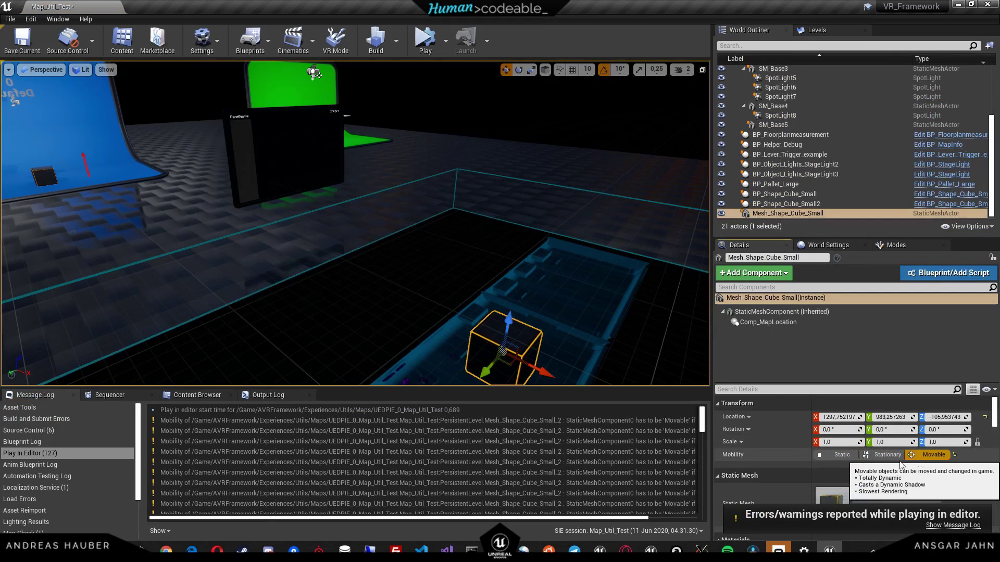
- Test the map marker in a simulation by moving the small cube off the blue floor plan area and raising it
click(425, 40)
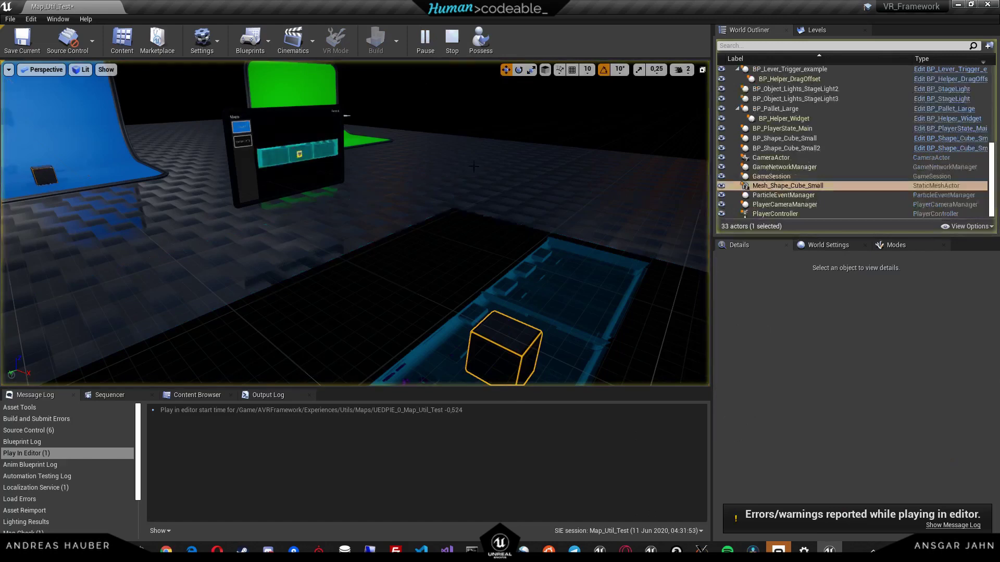
drag(502, 353, 404, 329)
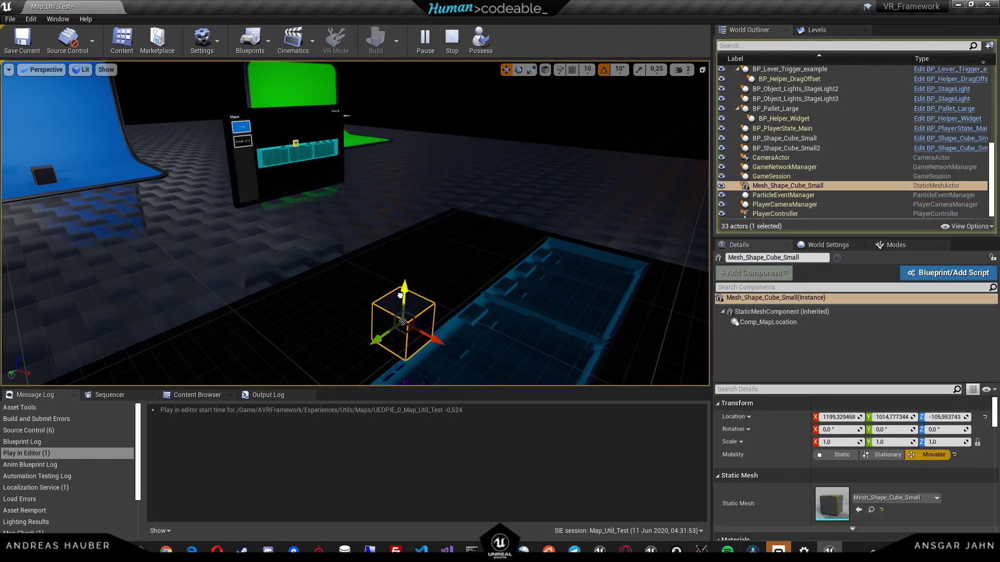
drag(404, 289, 403, 263)
click(451, 40)
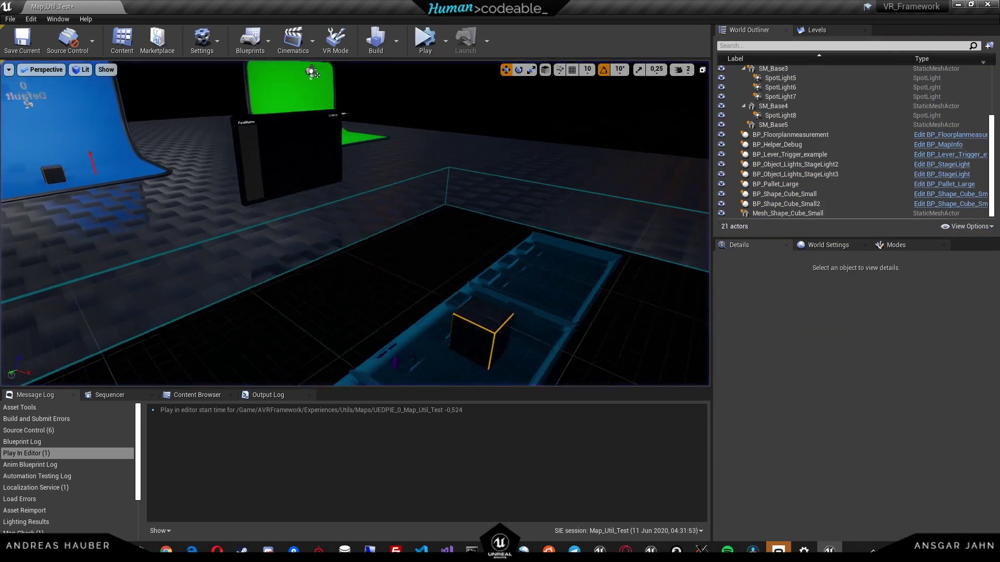
- Scale the floor plan measurement actor's Box_2DMap component taller along its vertical axis
right_drag(421, 194, 422, 194)
key(d)
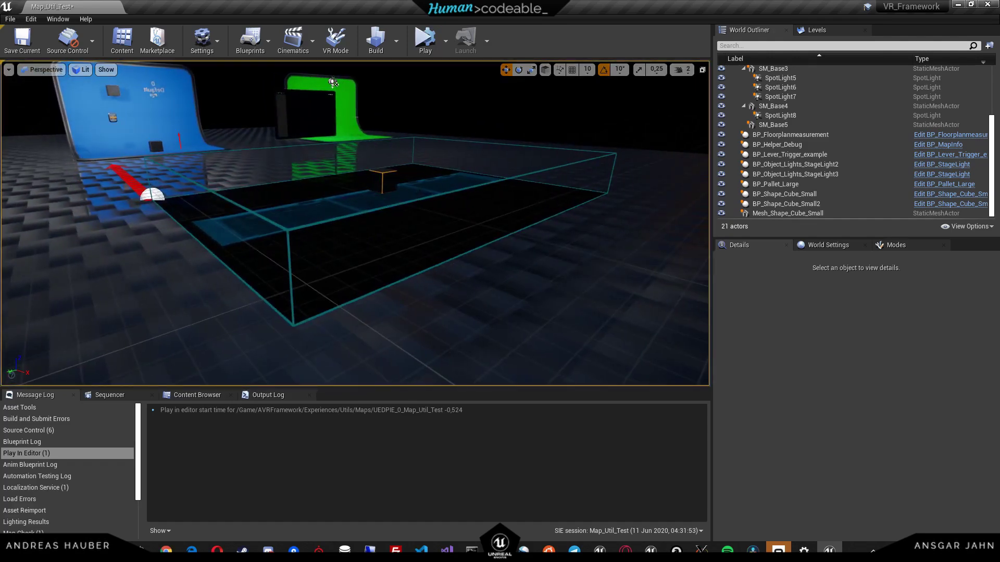
click(435, 249)
key(w)
right_drag(434, 249, 435, 249)
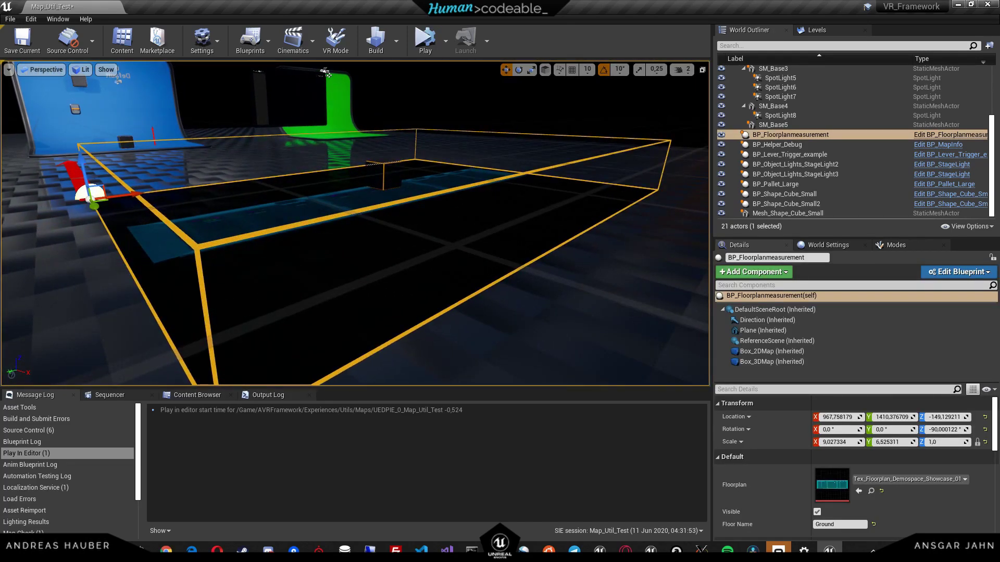
scroll(354, 224, down, 1)
click(771, 351)
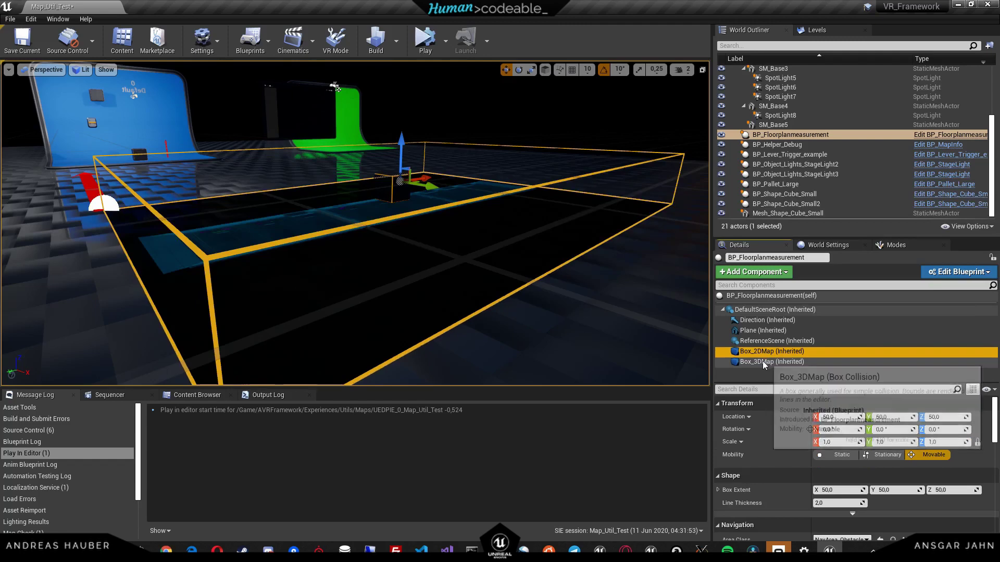
click(764, 364)
click(764, 354)
right_drag(573, 291, 569, 287)
key(s)
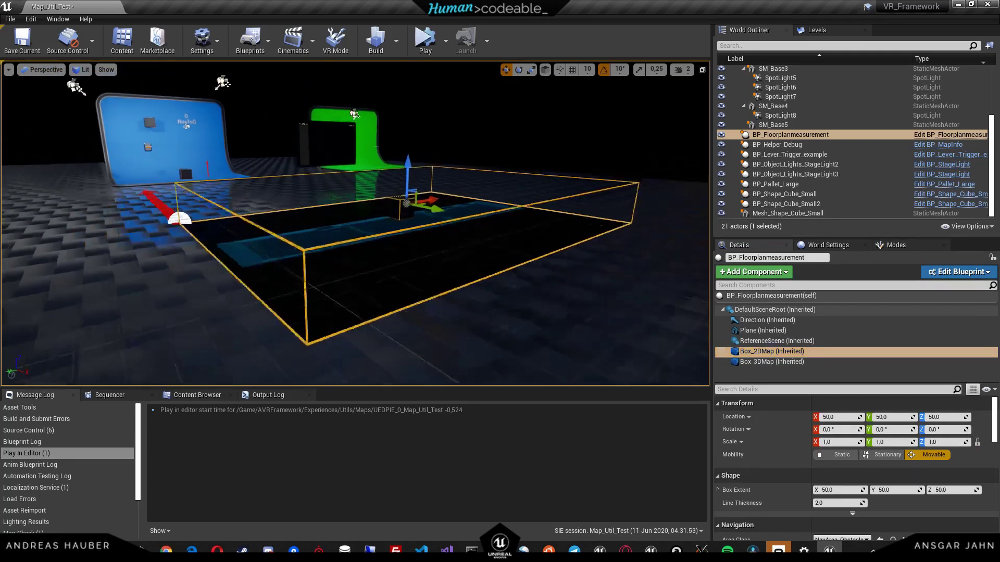
key(e)
key(r)
drag(398, 186, 398, 153)
- Simulate the level with the taller 2D map box and raise the small cube high above the floor plan
click(425, 39)
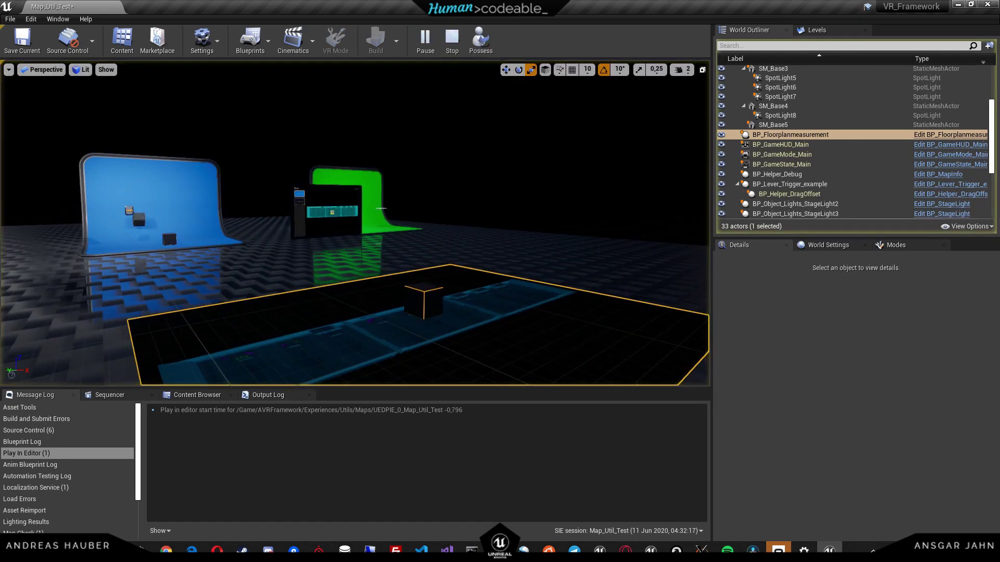
click(414, 304)
key(w)
drag(424, 273, 425, 206)
click(452, 46)
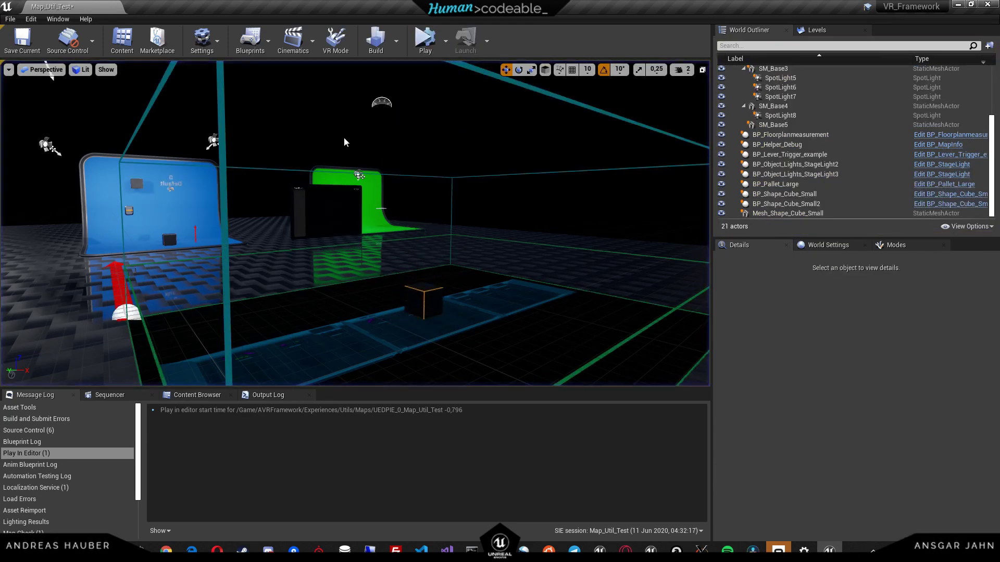
- Disable Use Floor on the small cube's Comp_MapLocation component
right_drag(384, 148, 389, 206)
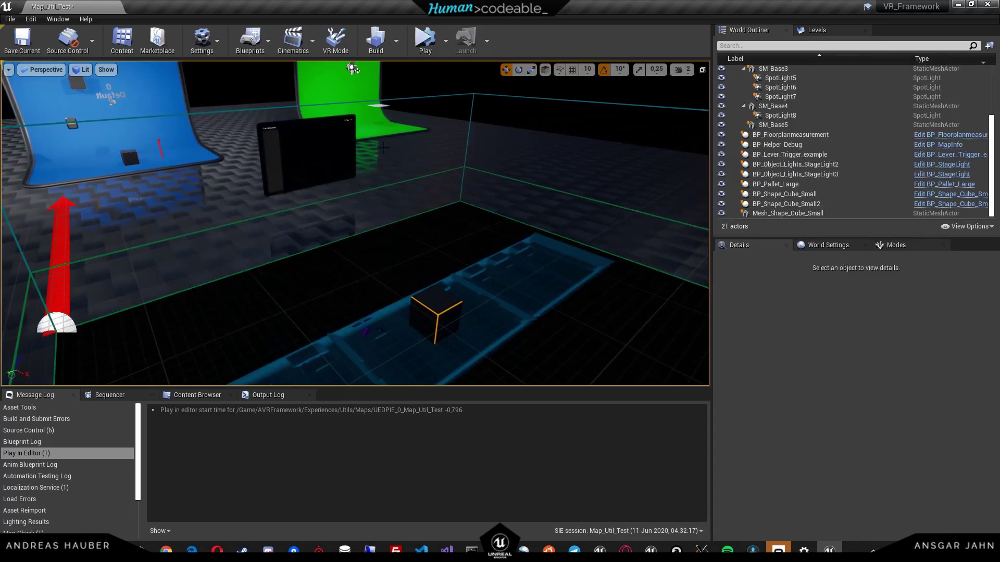
click(437, 311)
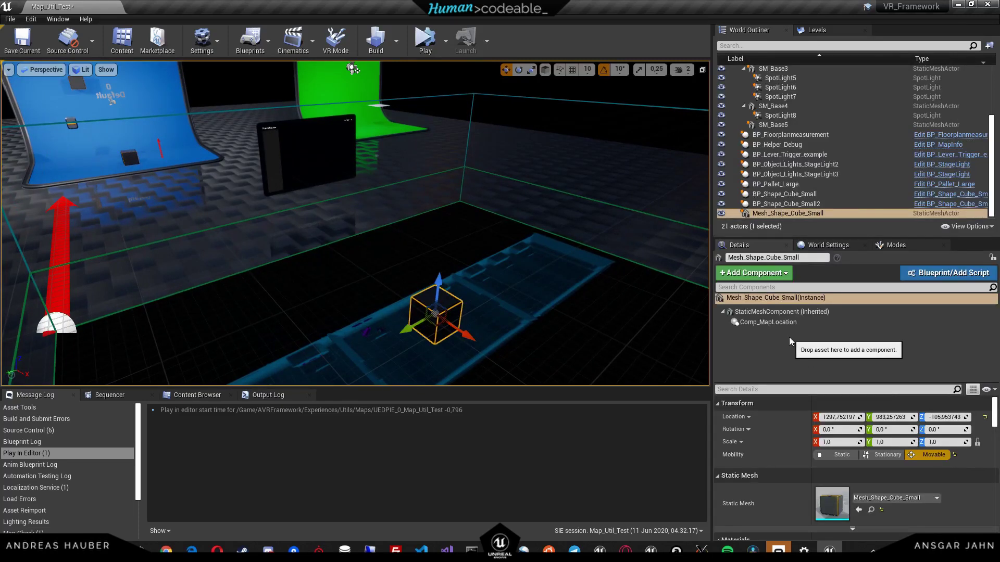
click(779, 323)
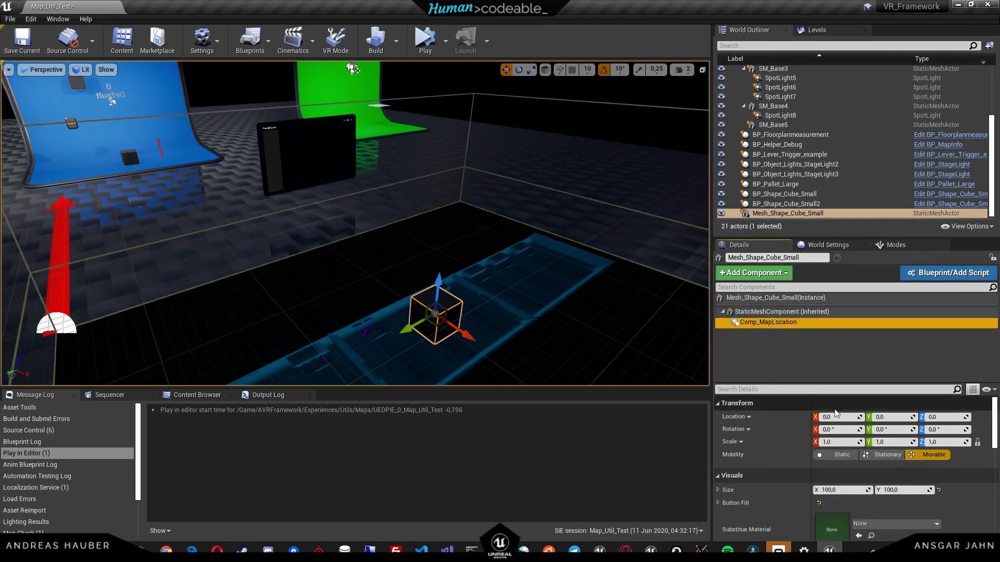
scroll(787, 452, down, 1)
scroll(787, 448, down, 2)
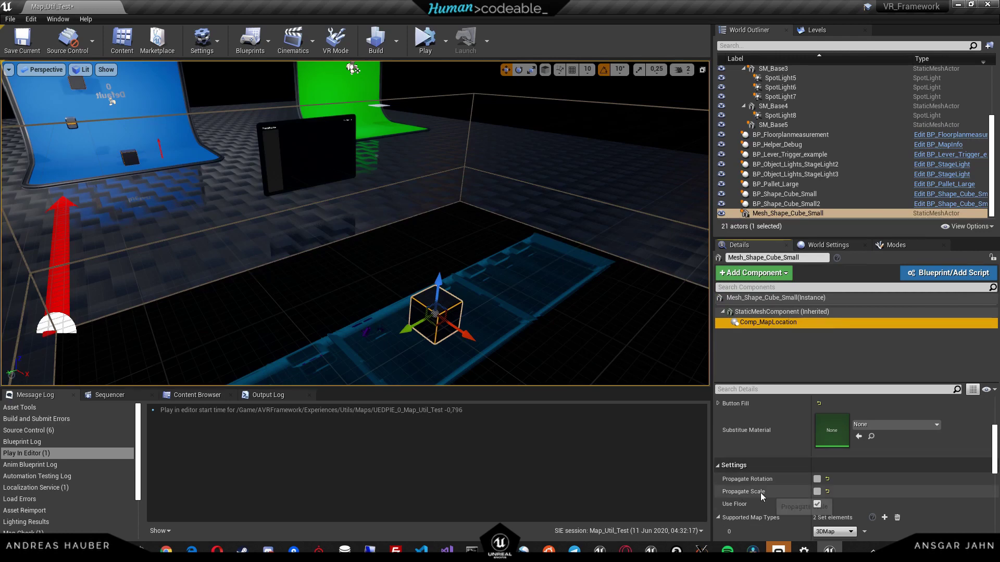
click(817, 504)
click(817, 504)
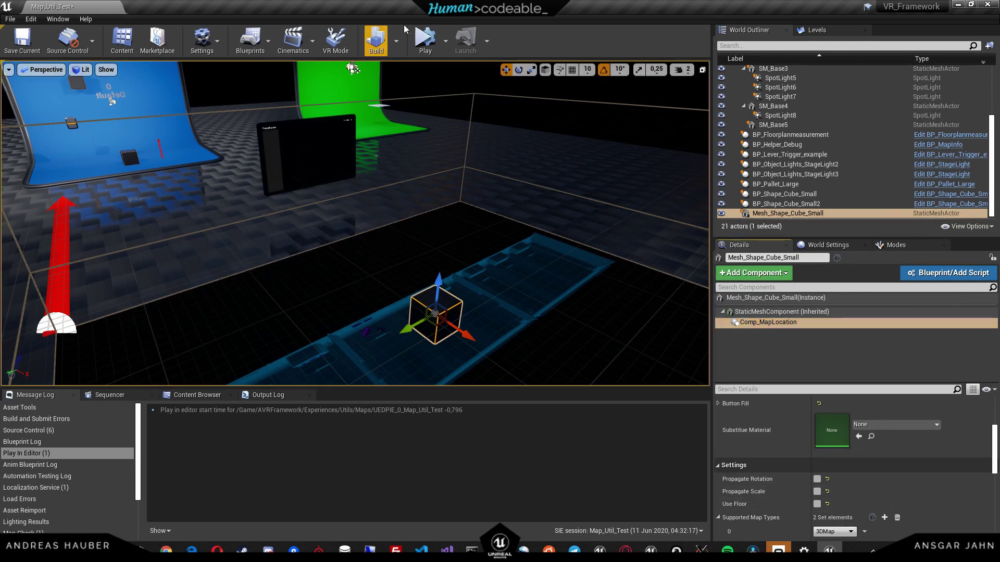
- Simulate the level with Use Floor disabled, raising the small cube vertically to test its map marker
click(425, 42)
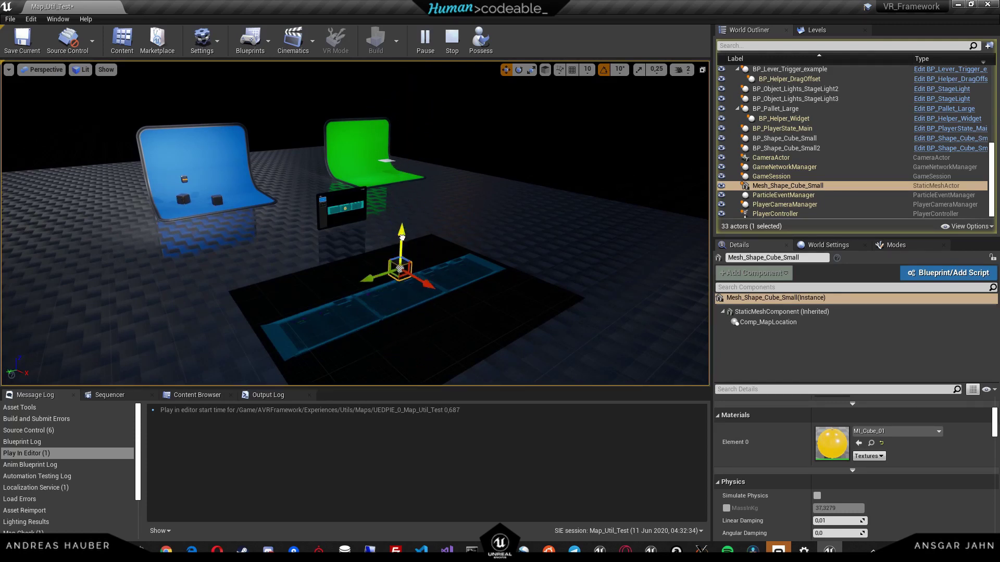
click(452, 41)
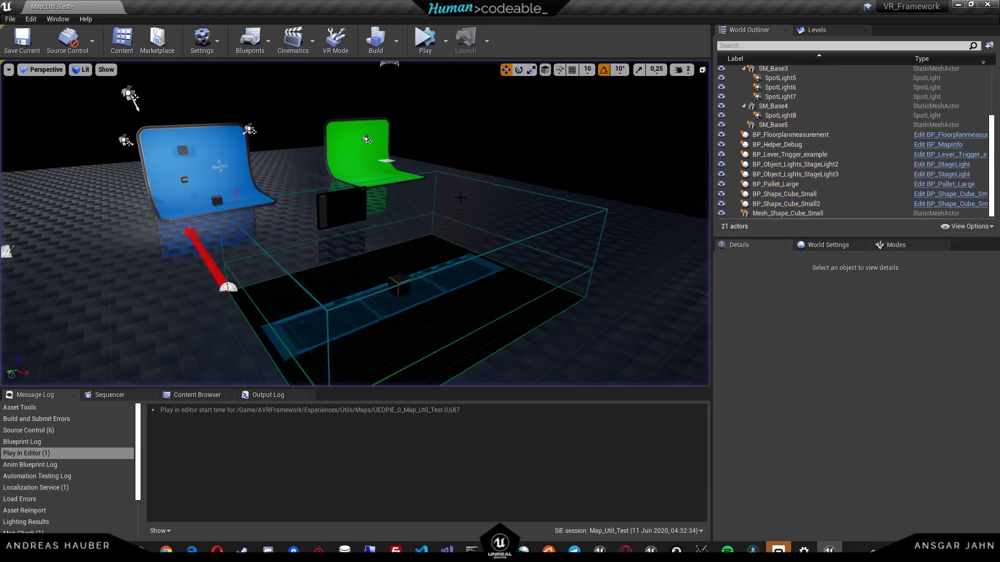
- Examine the small cube on the floor plan and the floor plan measurement actor's Box_2DMap component from several angles
key(w)
mouse_move(355, 224)
right_down()
mouse_move(344, 219)
mouse_move(365, 214)
right_up()
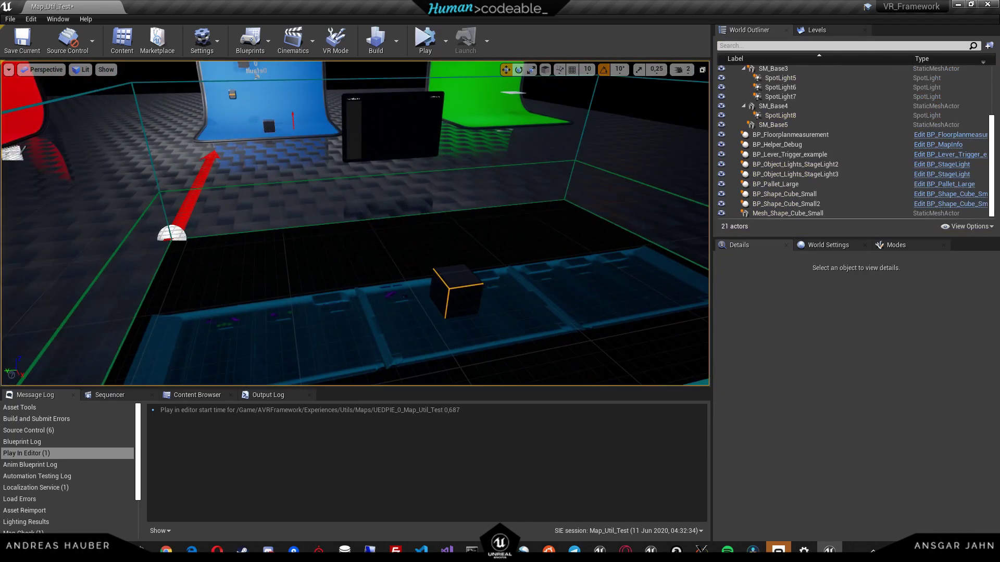
right_drag(356, 224, 380, 264)
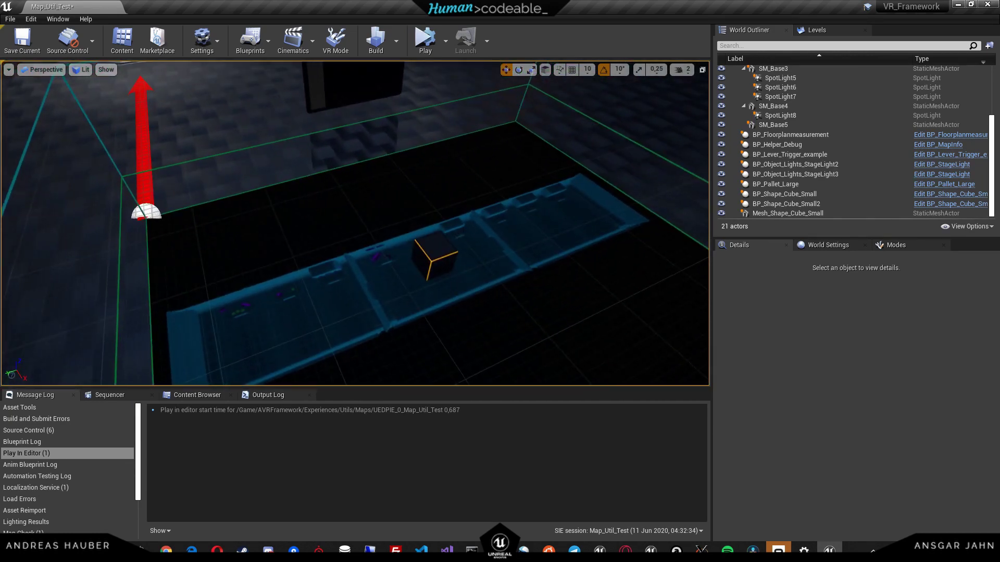
click(428, 251)
click(429, 248)
mouse_move(431, 249)
right_down()
mouse_move(440, 229)
mouse_move(441, 238)
right_up()
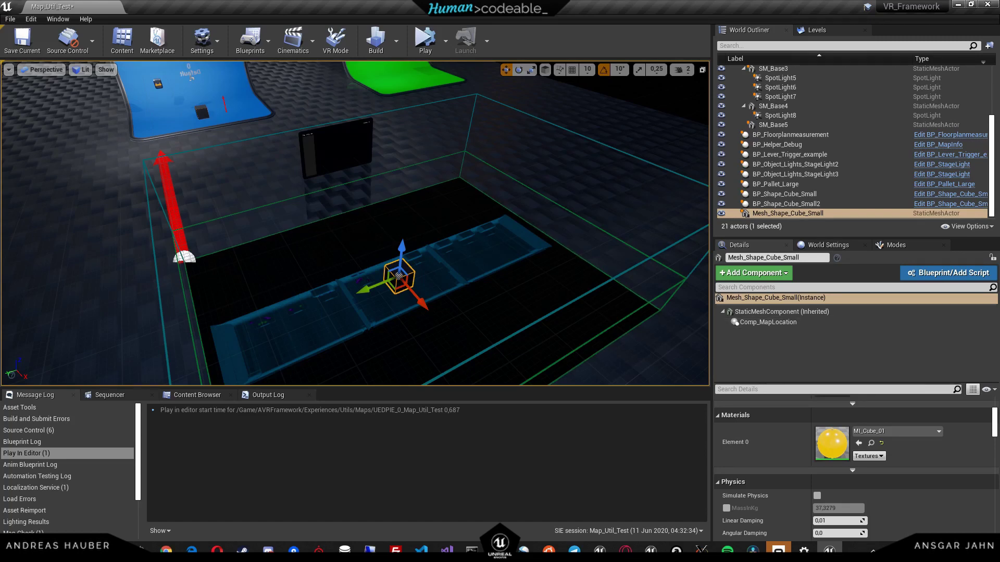
click(541, 303)
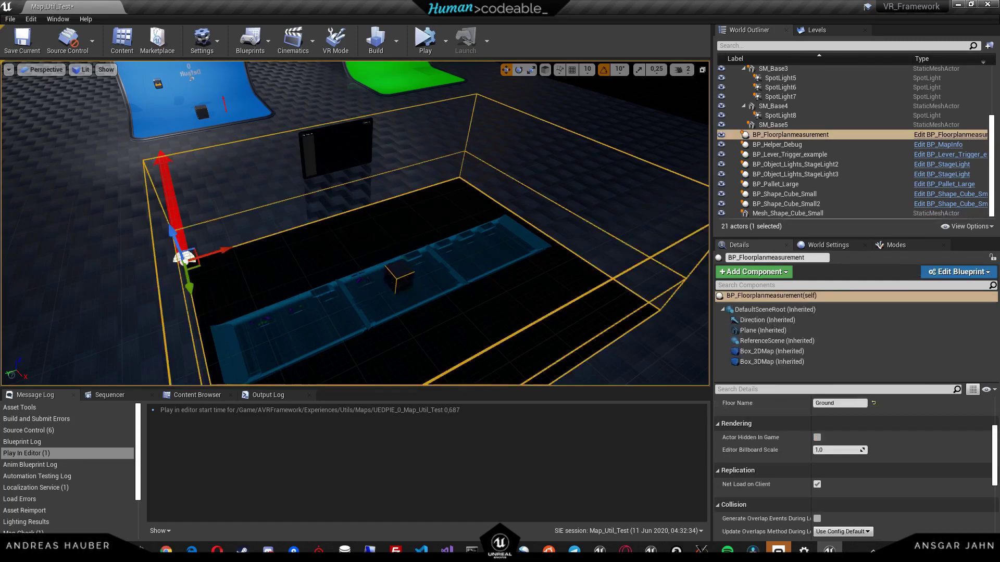
right_drag(542, 302, 490, 289)
right_drag(477, 61, 485, 62)
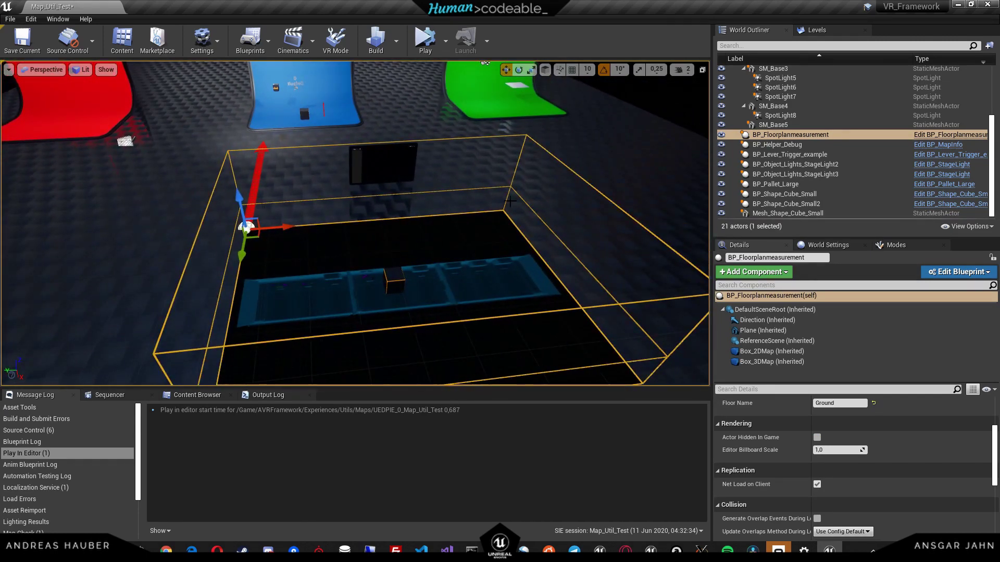
right_drag(510, 201, 539, 158)
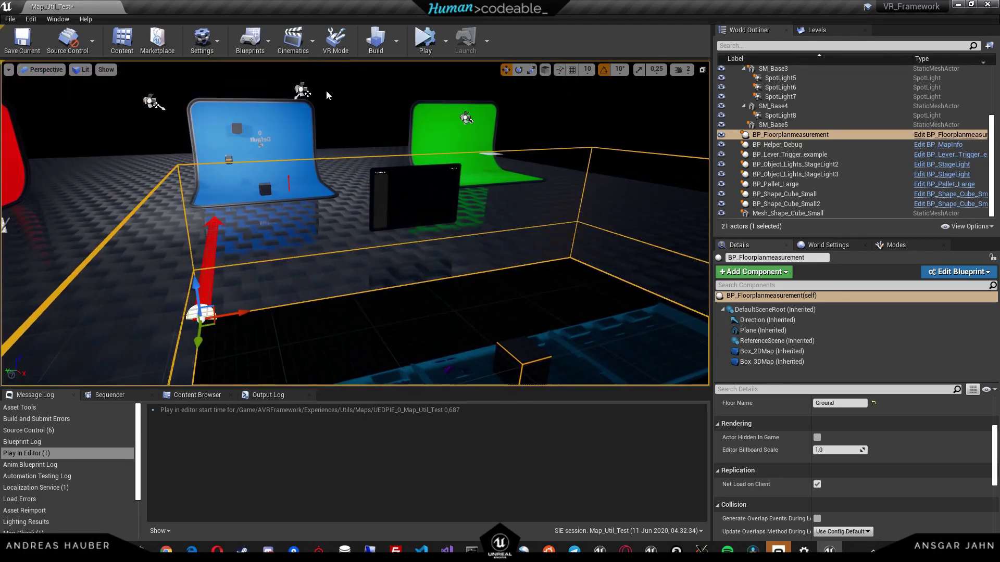
right_drag(326, 95, 308, 99)
click(772, 351)
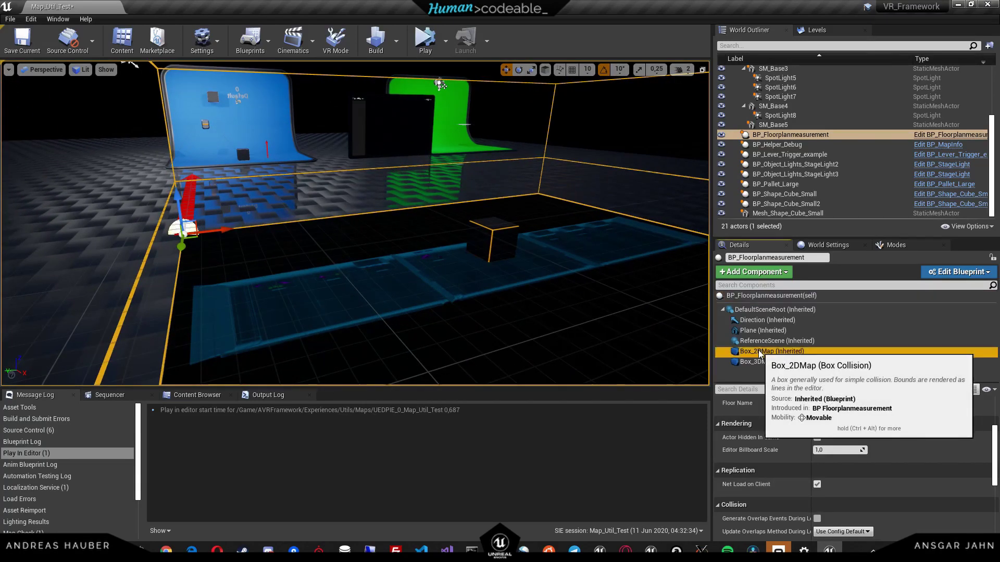
key(f)
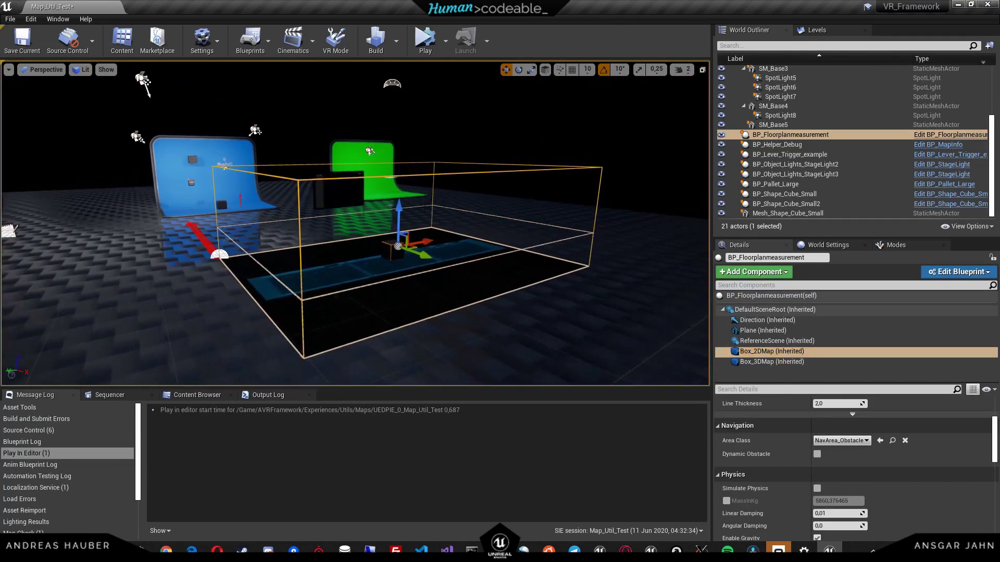
drag(403, 206, 388, 169)
scroll(390, 211, up, 6)
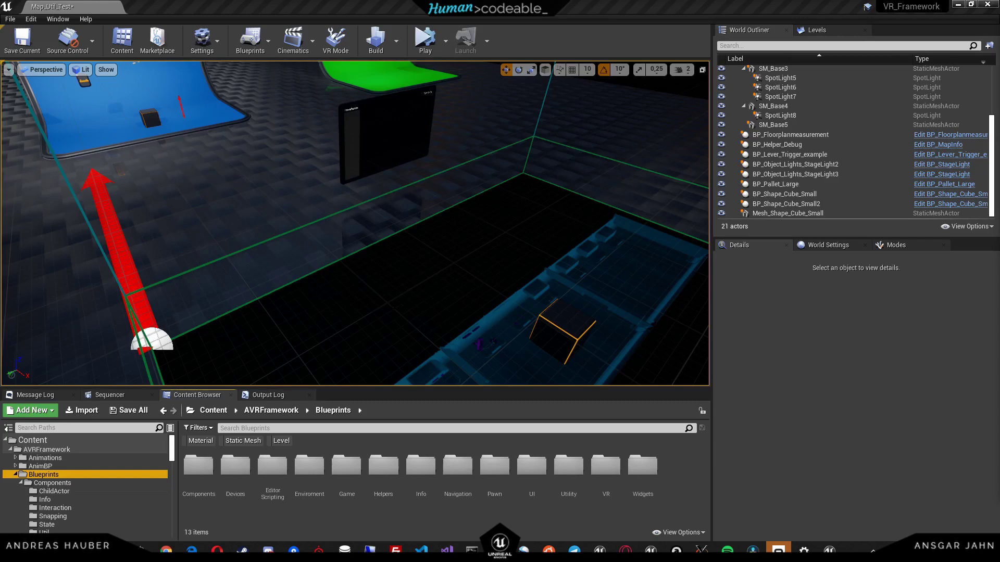
- Place a Comp_Child_3DMap actor from the ChildActor components folder on the floor in front of the map panel
right_drag(470, 138, 470, 115)
key(w)
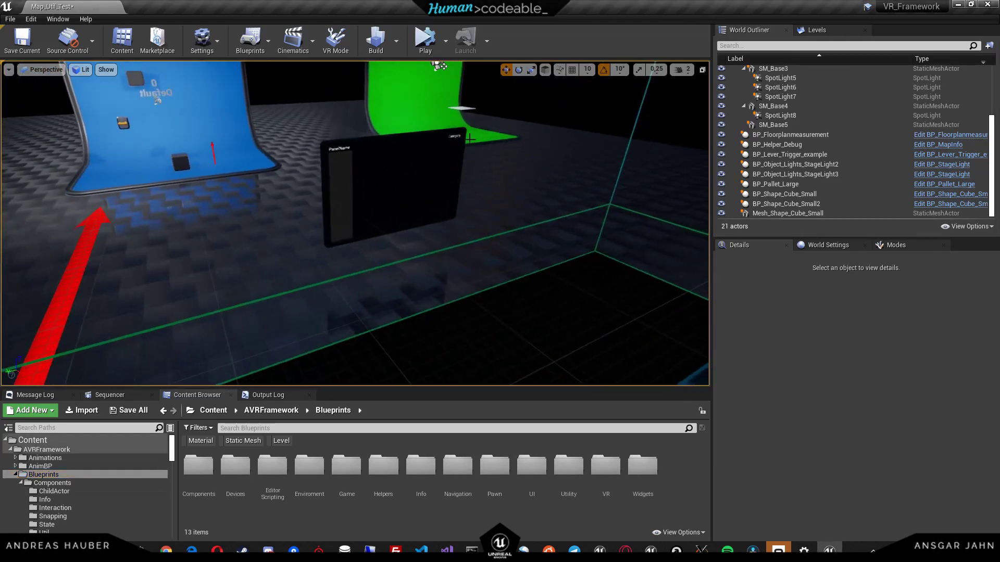
mouse_move(298, 351)
right_down()
mouse_move(276, 339)
mouse_move(298, 351)
right_up()
key(w)
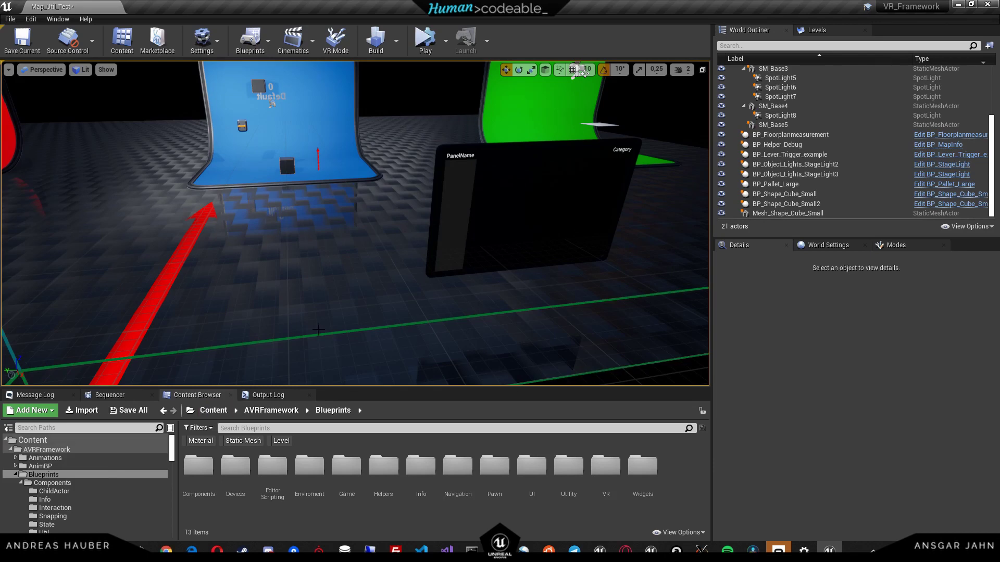
mouse_move(315, 327)
right_down()
mouse_move(407, 342)
mouse_move(365, 329)
mouse_move(333, 301)
mouse_move(310, 315)
right_up()
key(w)
key(q)
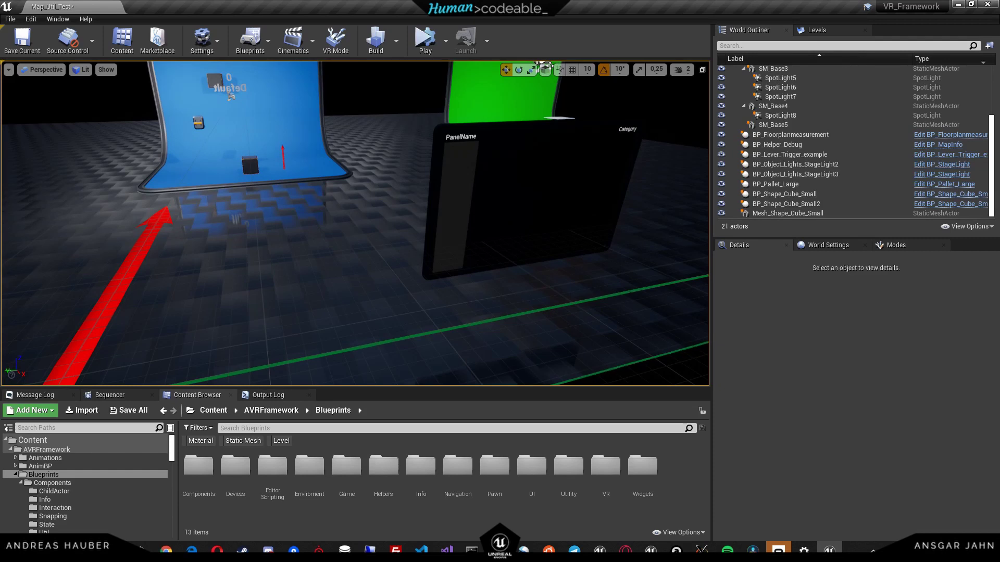
click(72, 491)
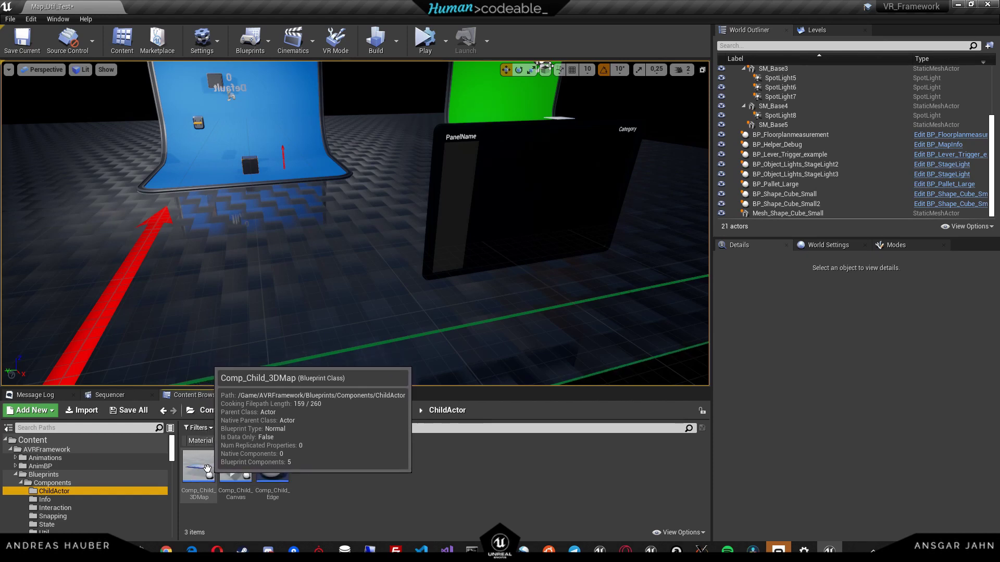
drag(207, 469, 277, 221)
- Rotate the 3D map actor to about -90° around its vertical axis
key(e)
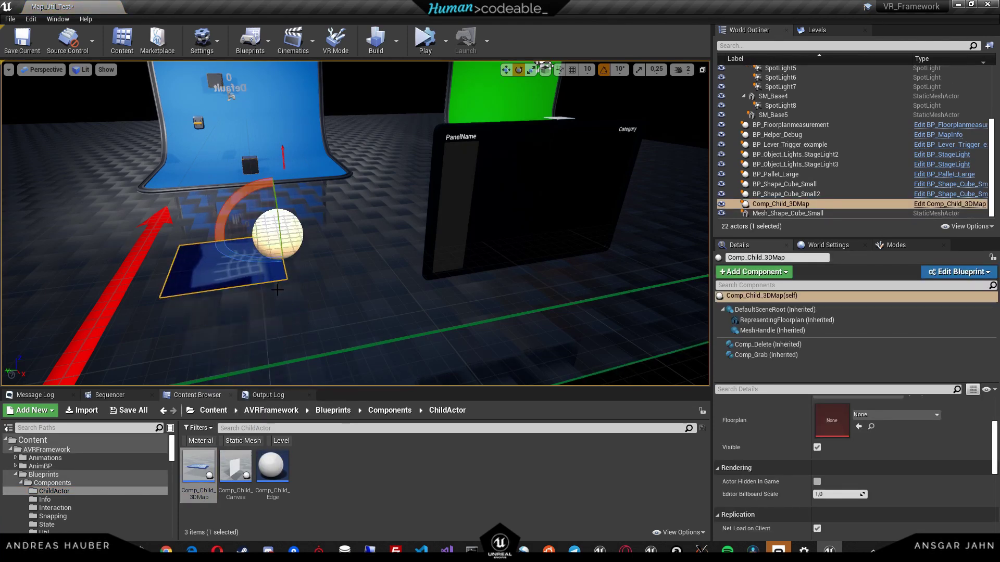
drag(261, 261, 227, 282)
key(w)
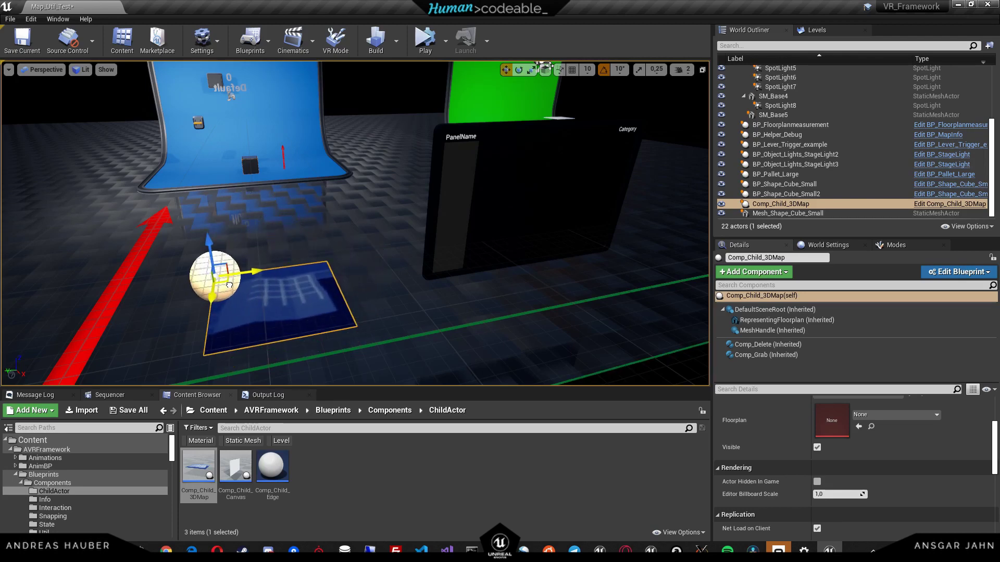
- Simulate the level briefly with no measurement actor assigned to the 3D map
click(430, 46)
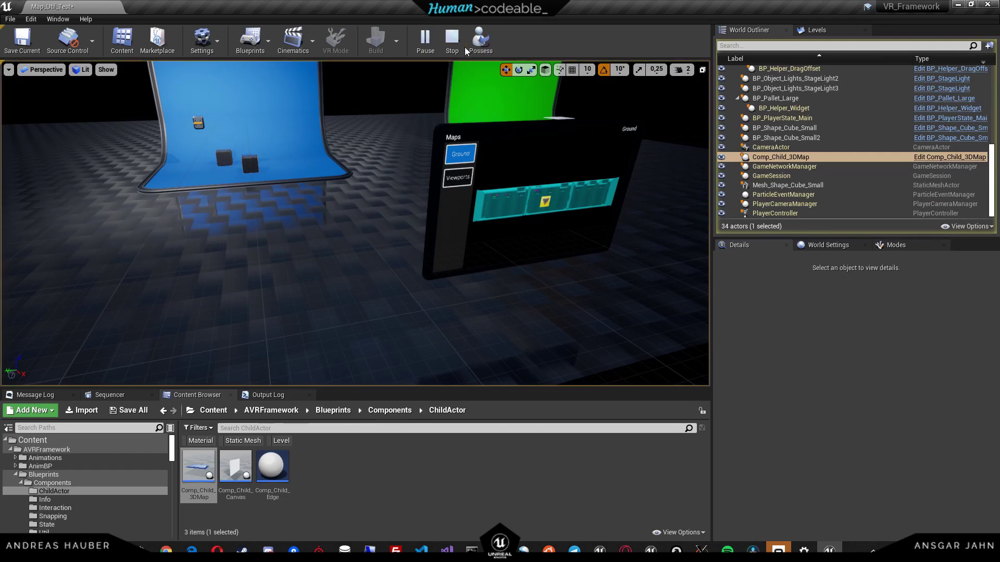
click(452, 38)
mouse_move(241, 260)
right_down()
mouse_move(287, 240)
mouse_move(248, 258)
right_up()
- Set the Measurement property of the Comp_Child_3DMap actor to BP_Floorplanmeasurement
click(240, 259)
right_drag(365, 224, 365, 235)
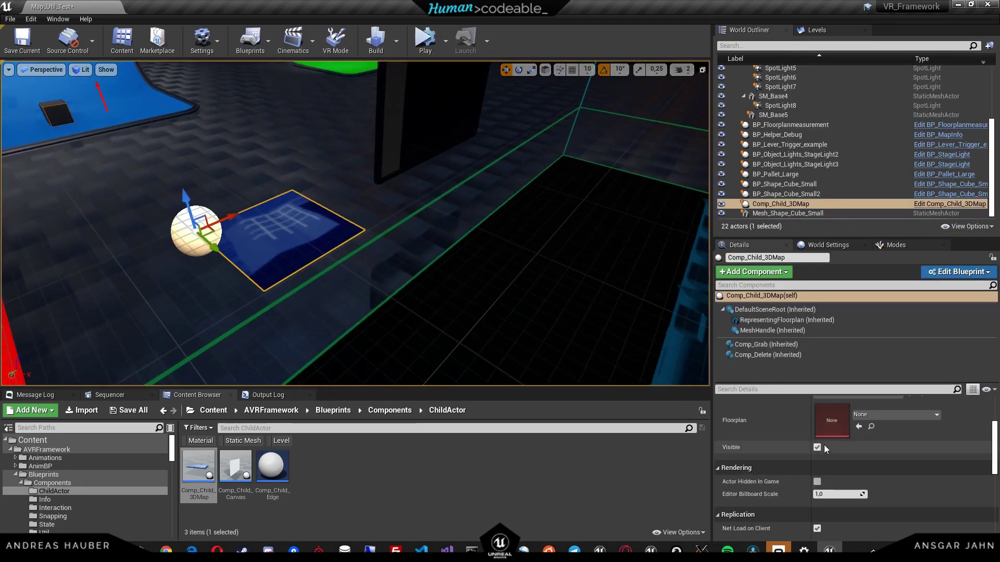
scroll(824, 445, up, 3)
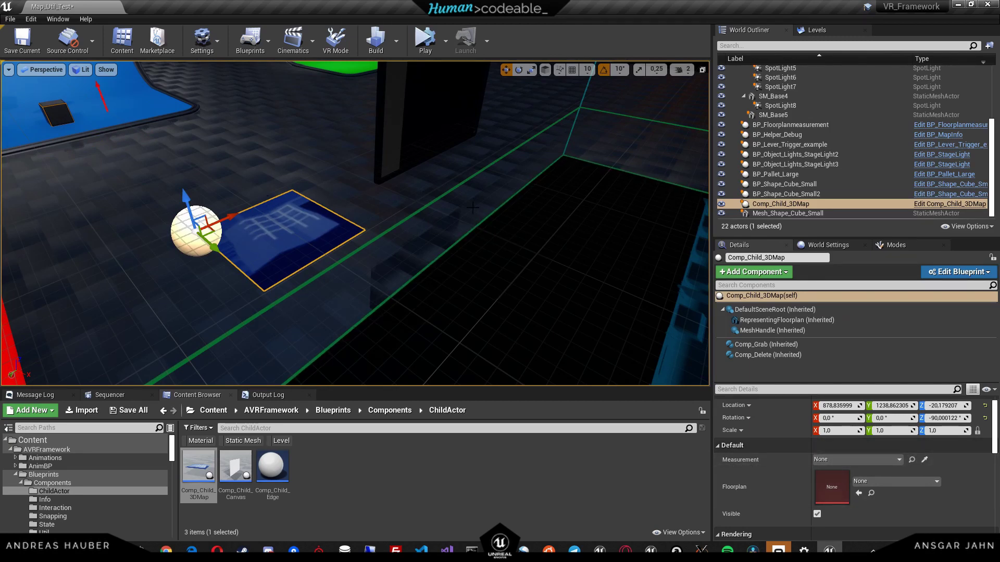
click(924, 459)
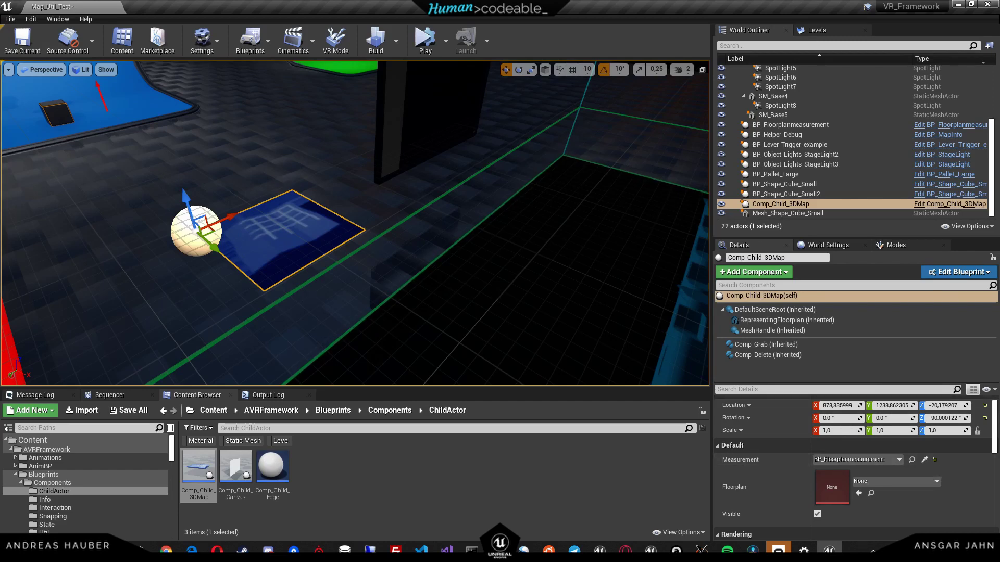
- Simulate the level with the measurement assigned to inspect the cube's marker on the 3D map, and stop the simulation
right_drag(334, 224, 442, 219)
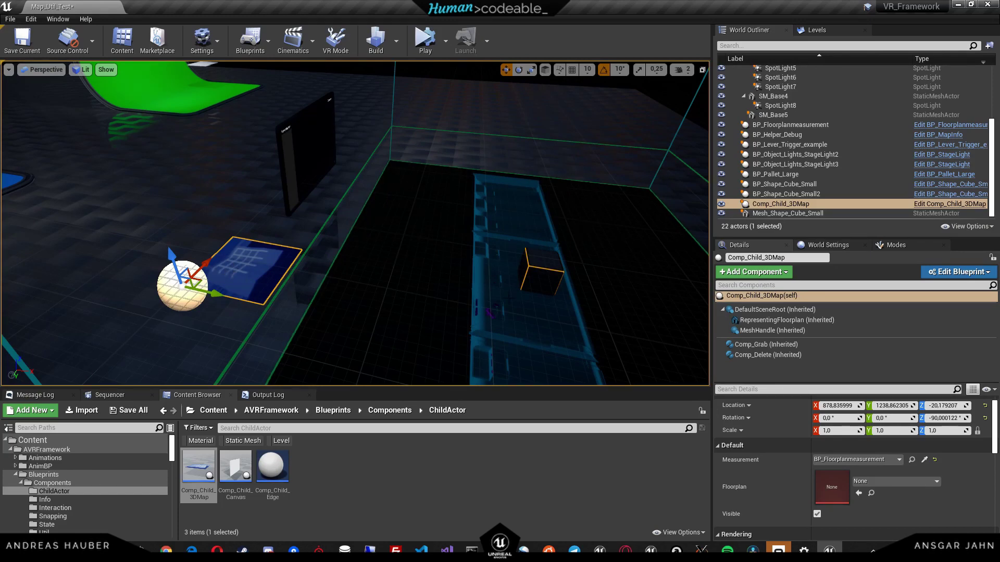
right_drag(478, 292, 458, 298)
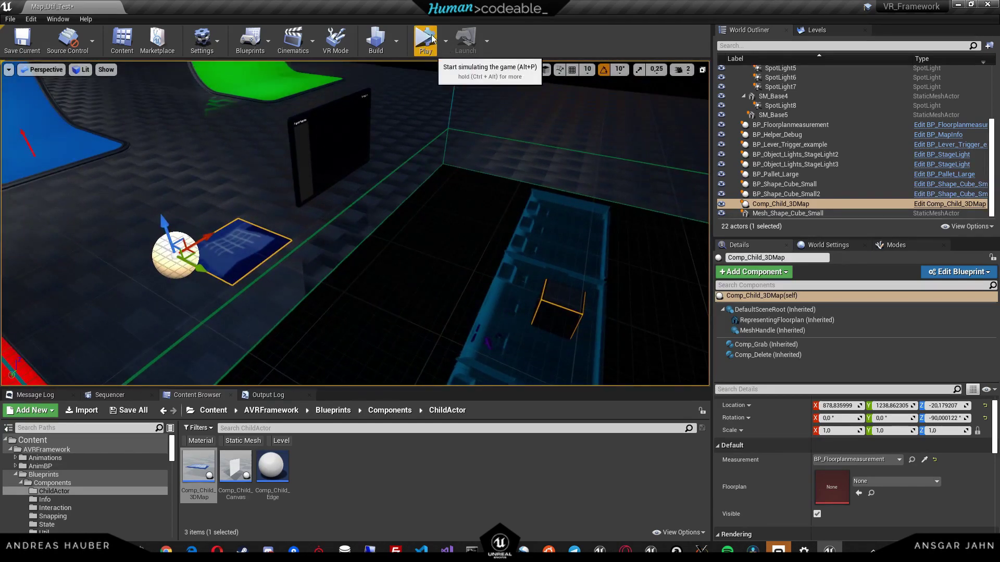
click(425, 40)
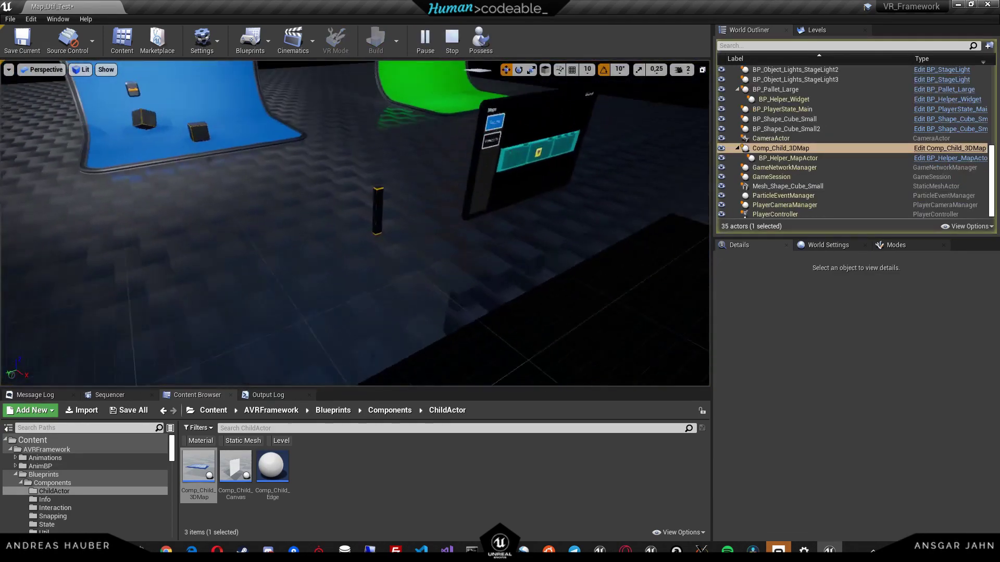
right_drag(396, 219, 397, 141)
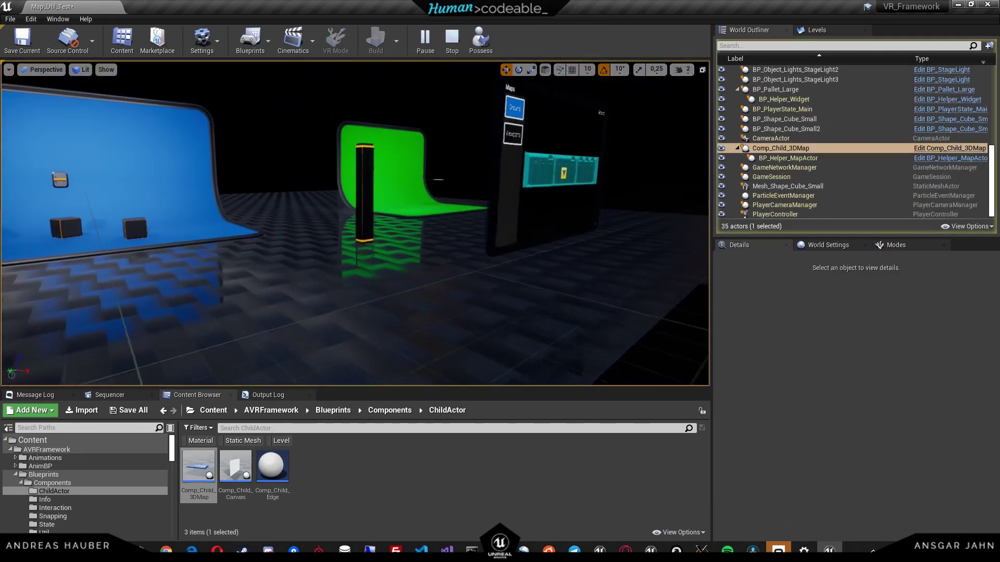
click(449, 39)
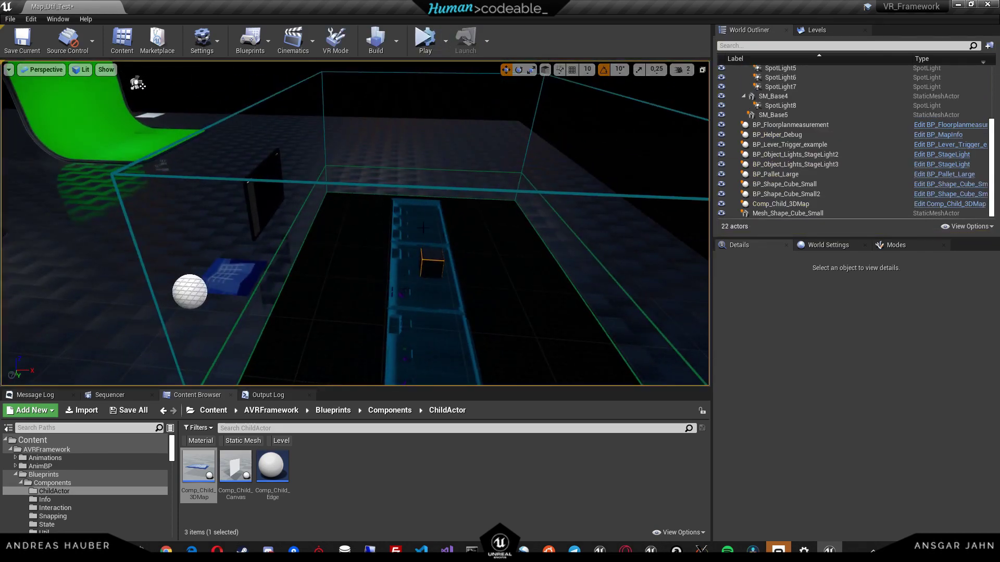
- Copy the floor plan measurement actor's scale (9.027334, 6.525311, 1.0) onto the Comp_Child_3DMap actor
click(364, 276)
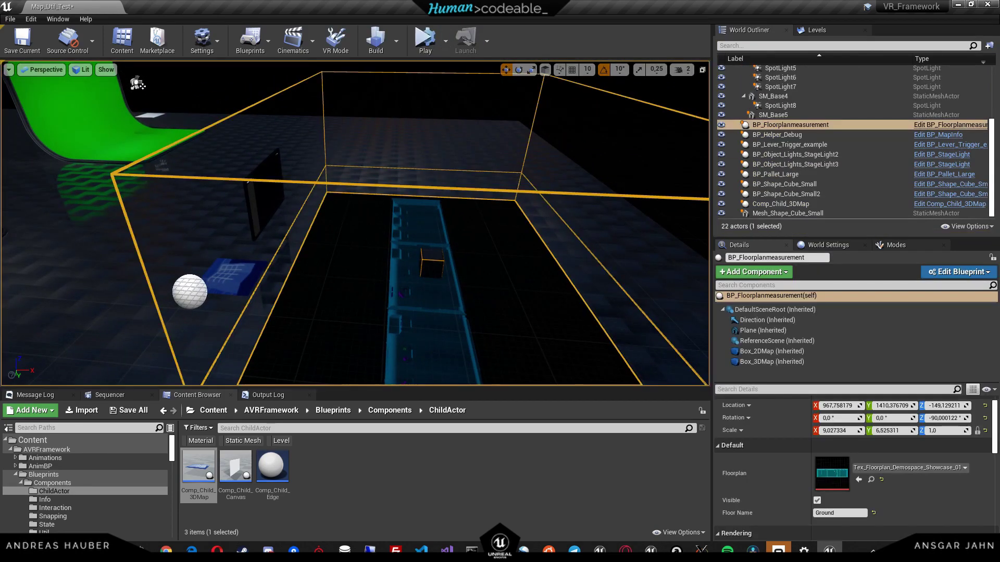
right_click(733, 430)
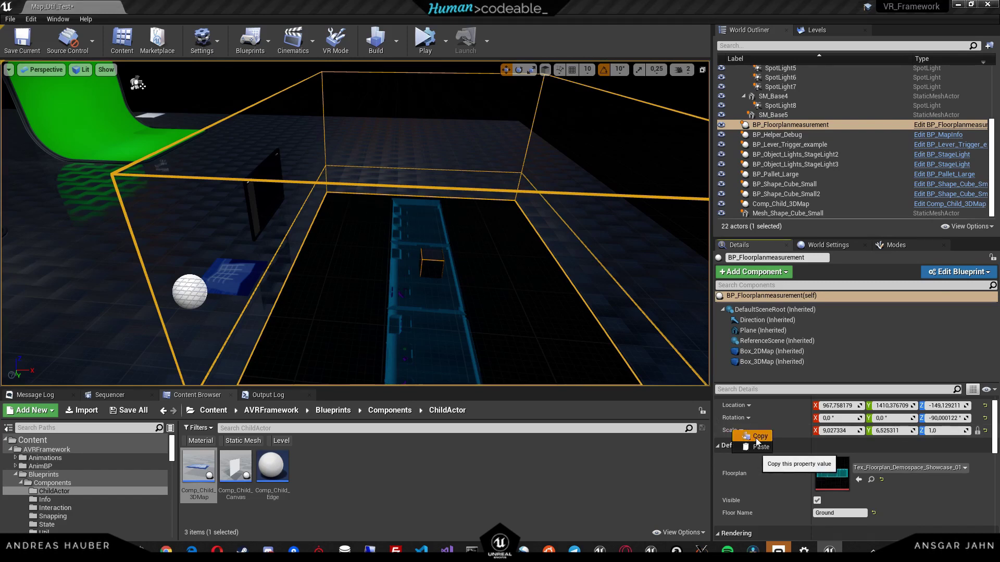
click(756, 439)
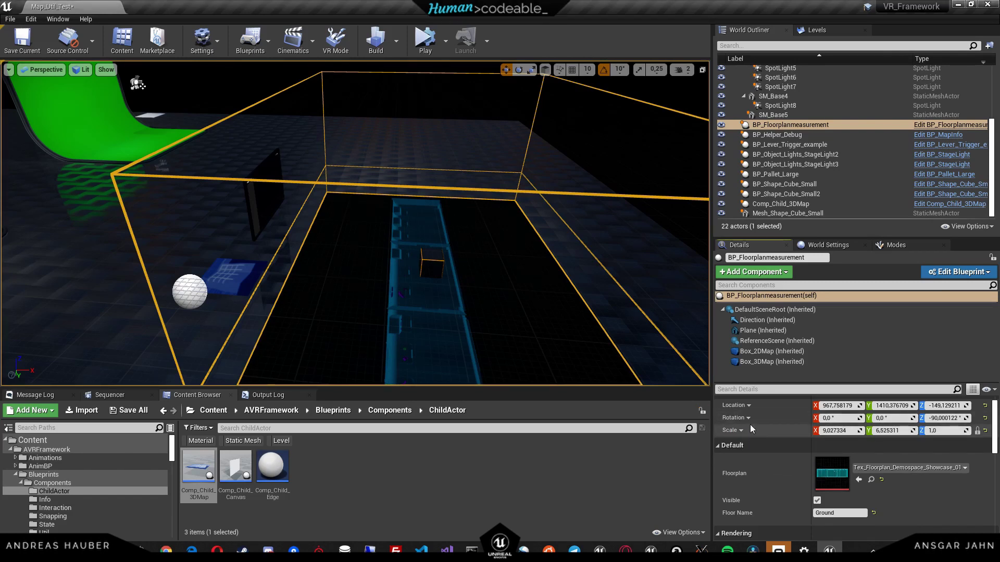
click(780, 203)
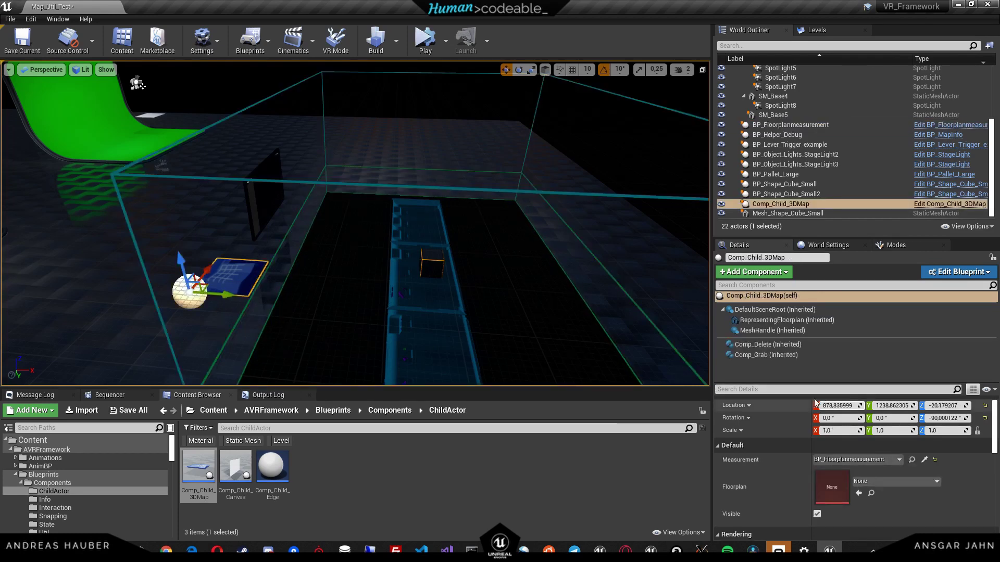
right_click(731, 431)
click(754, 443)
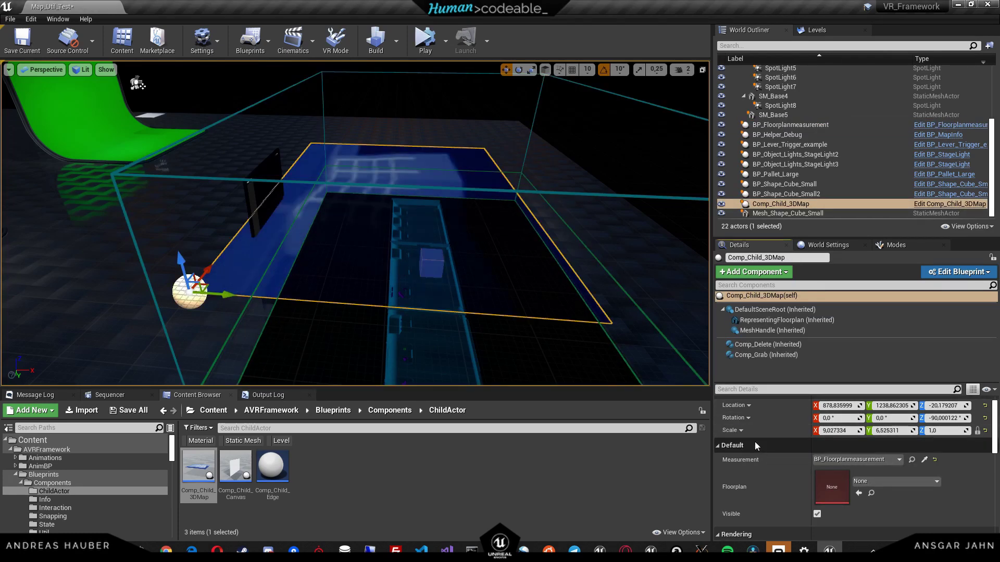
- Scale the 3D map actor down proportionally to 1.444373, 1.04405, 0.16
key(f)
mouse_move(354, 224)
right_down()
mouse_move(307, 223)
mouse_move(354, 232)
mouse_move(346, 229)
right_up()
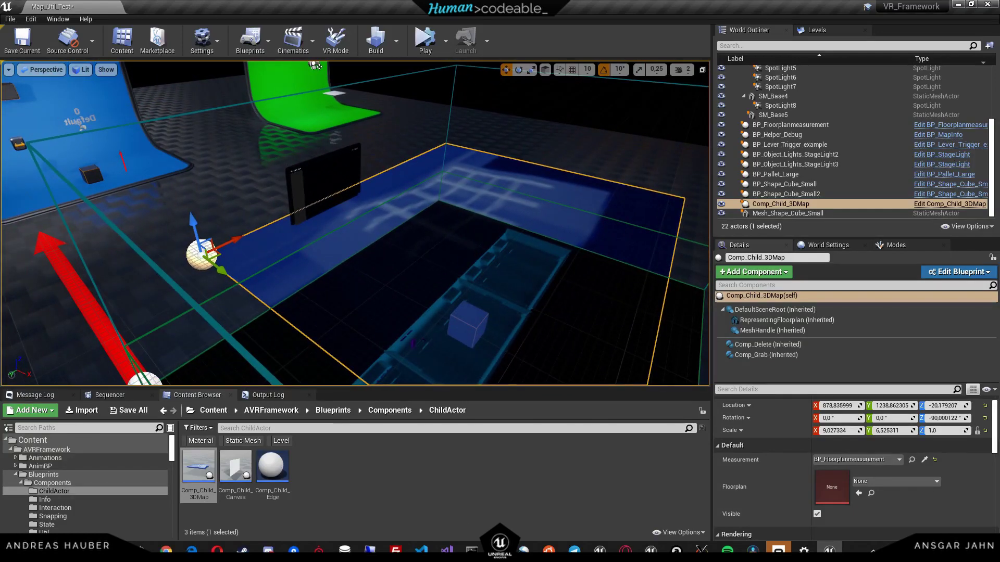
drag(954, 431, 833, 431)
drag(921, 431, 912, 431)
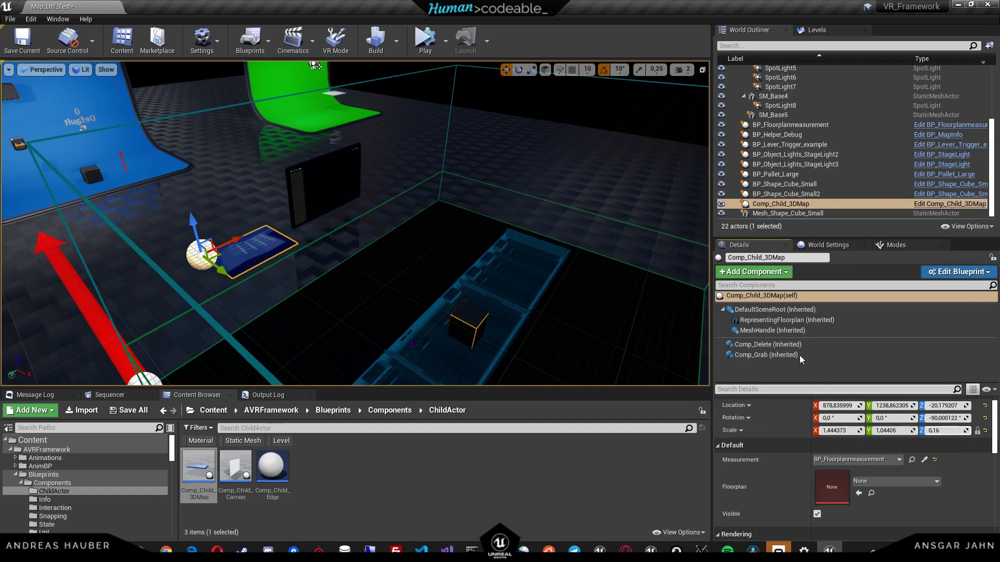
- Simulate the level with the proportionally scaled 3D map to inspect its cube marker, and stop the simulation
right_drag(521, 250, 595, 292)
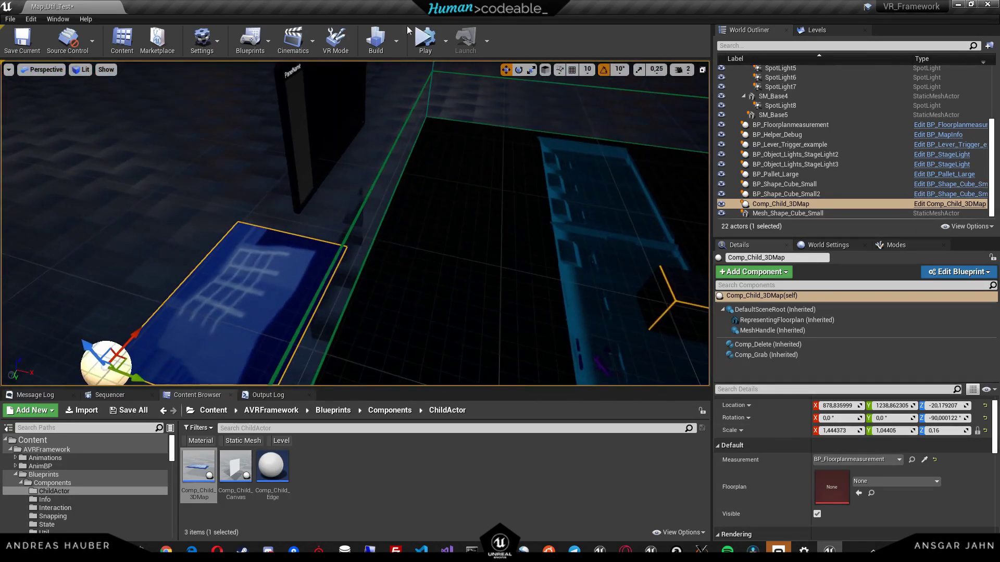
click(424, 37)
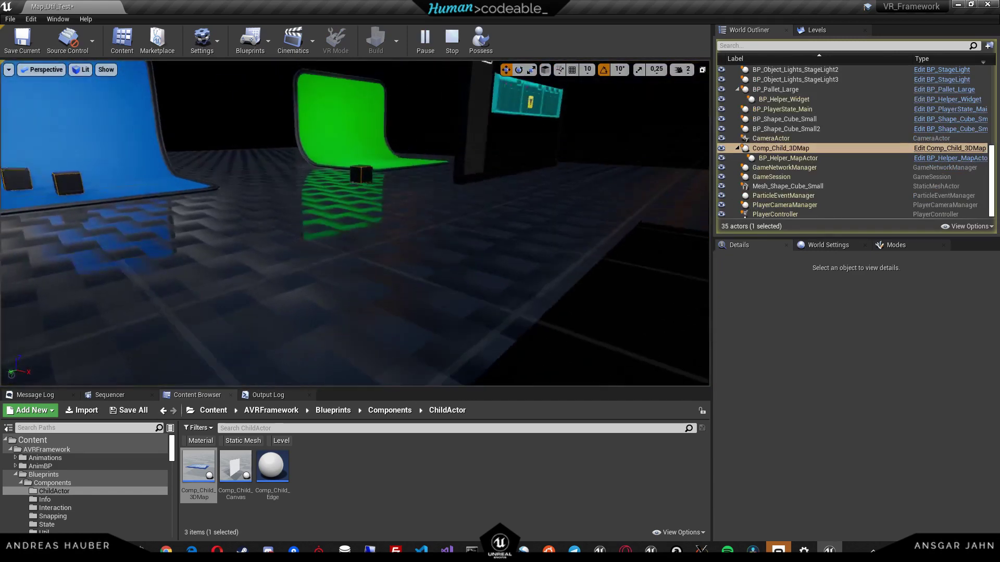
right_drag(354, 224, 407, 260)
click(451, 44)
- Set the substitute material of the small mesh cube's Comp_MapLocation component to Mat_Ghost_InnerCulling
right_drag(452, 235, 487, 252)
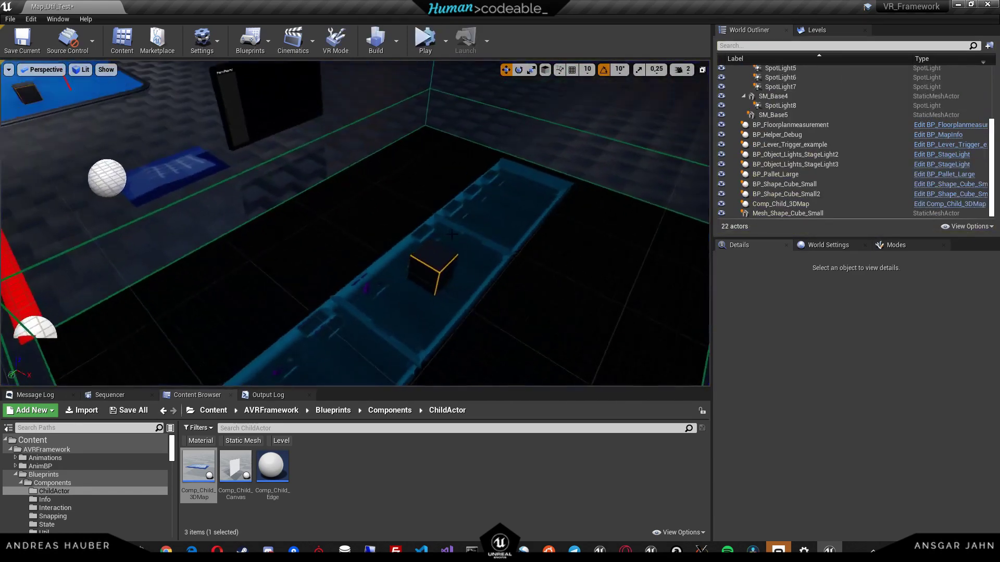
click(435, 268)
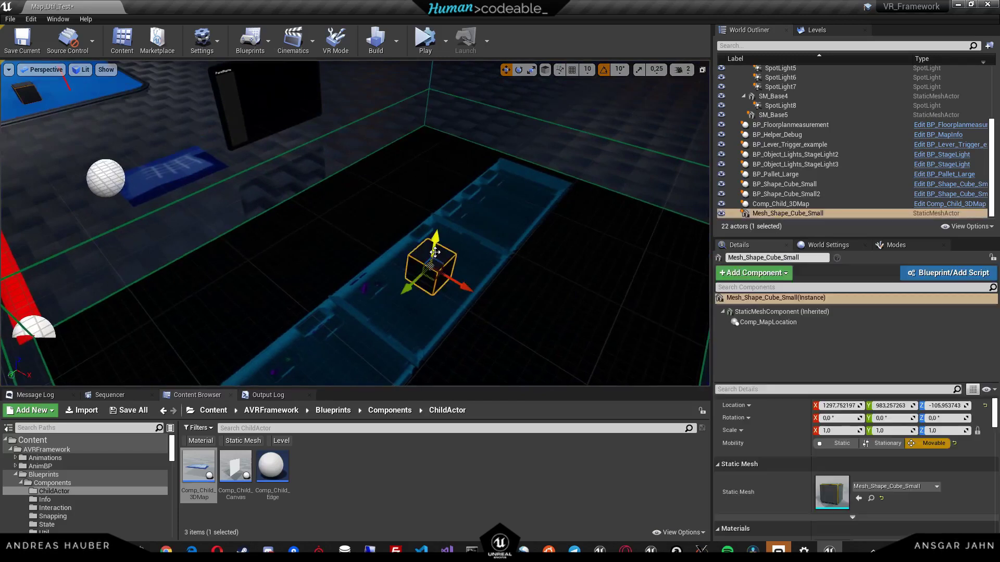
click(779, 323)
scroll(816, 466, down, 2)
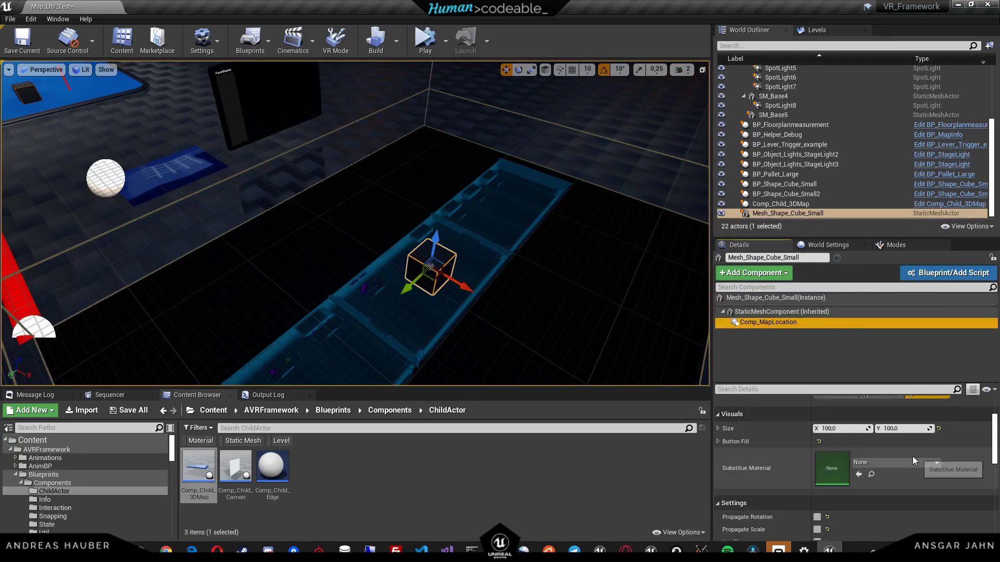
click(892, 462)
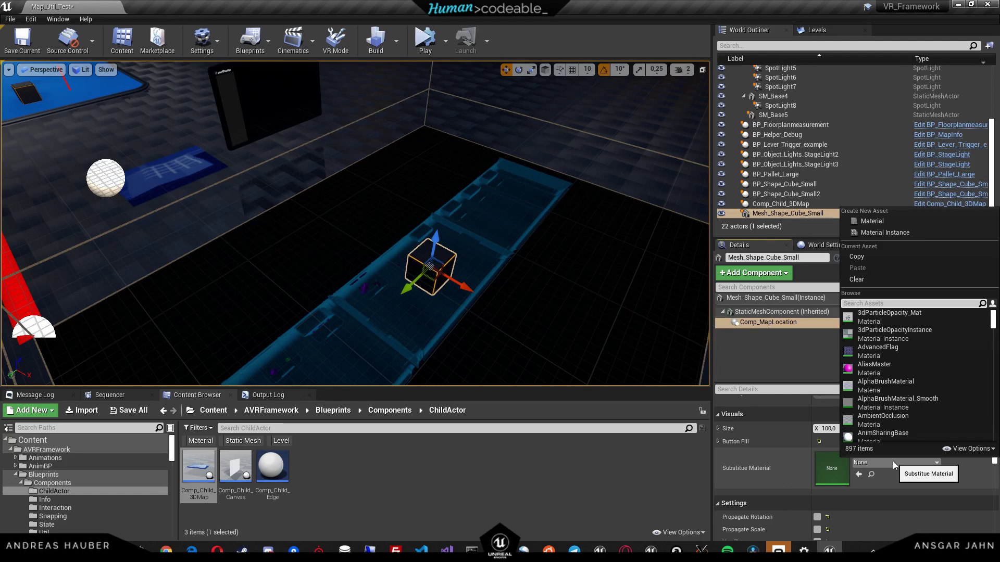
text(ghost)
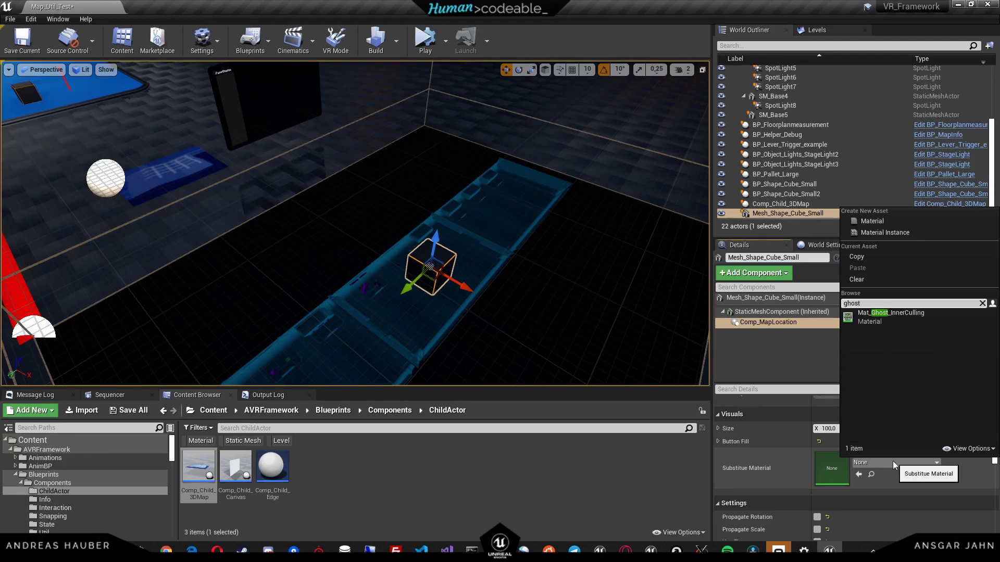
click(876, 319)
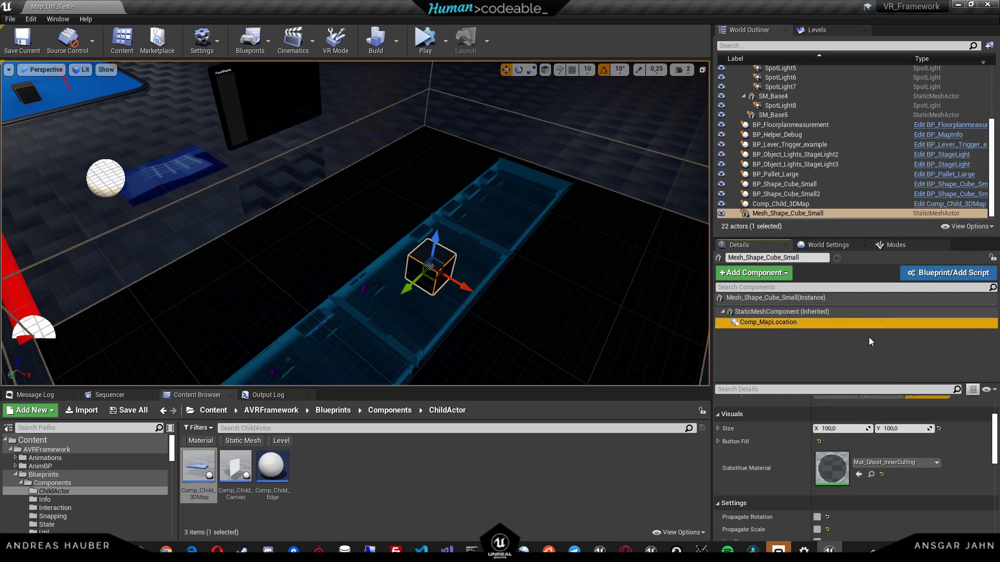
- Enable Simulate Physics on the small mesh cube's StaticMeshComponent
right_drag(500, 250, 406, 250)
right_drag(343, 195, 341, 193)
scroll(833, 442, up, 3)
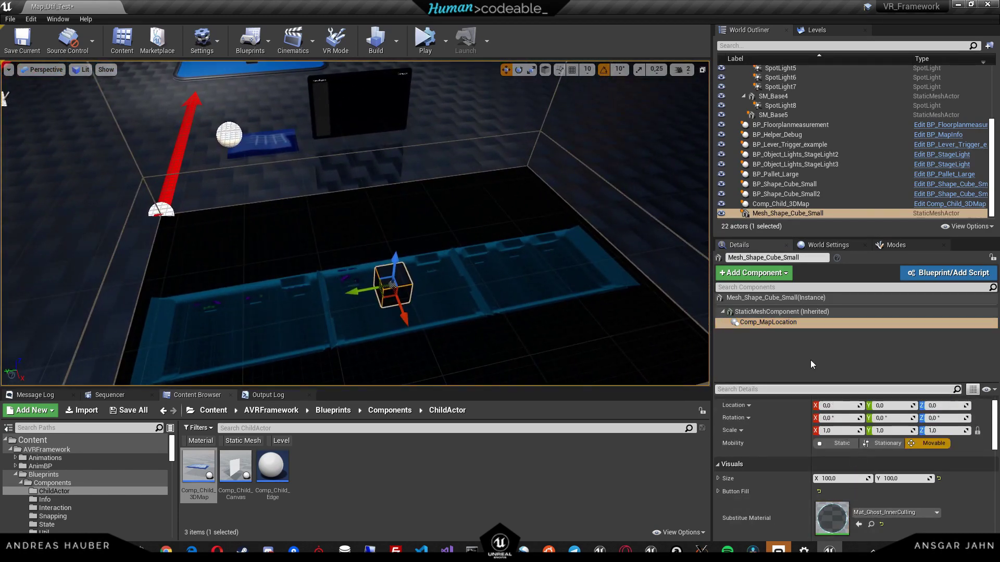
click(780, 311)
scroll(830, 439, down, 8)
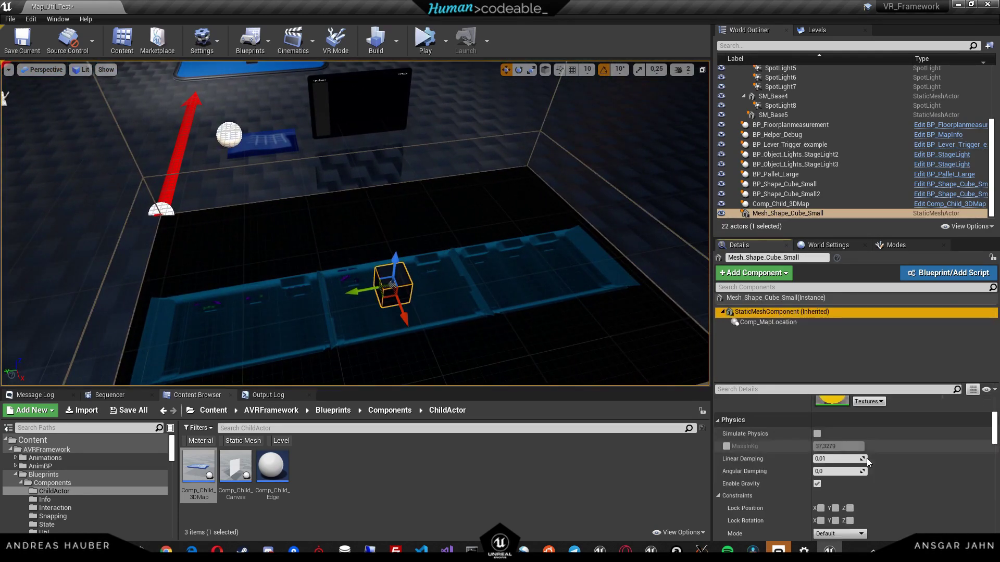
click(816, 434)
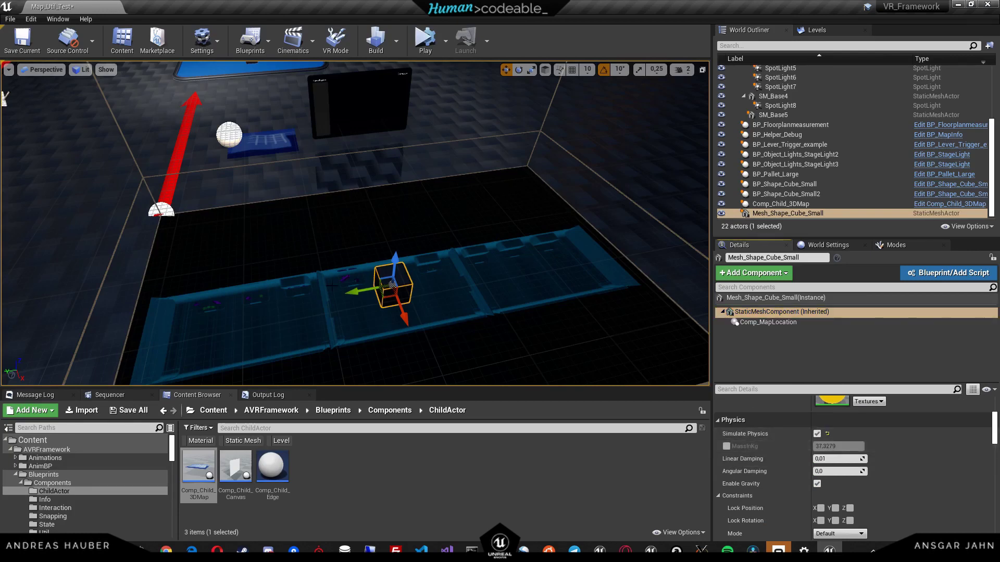
- Duplicate the small mesh cube seven times, spreading the copies in the air above the floor plan model
click(439, 286)
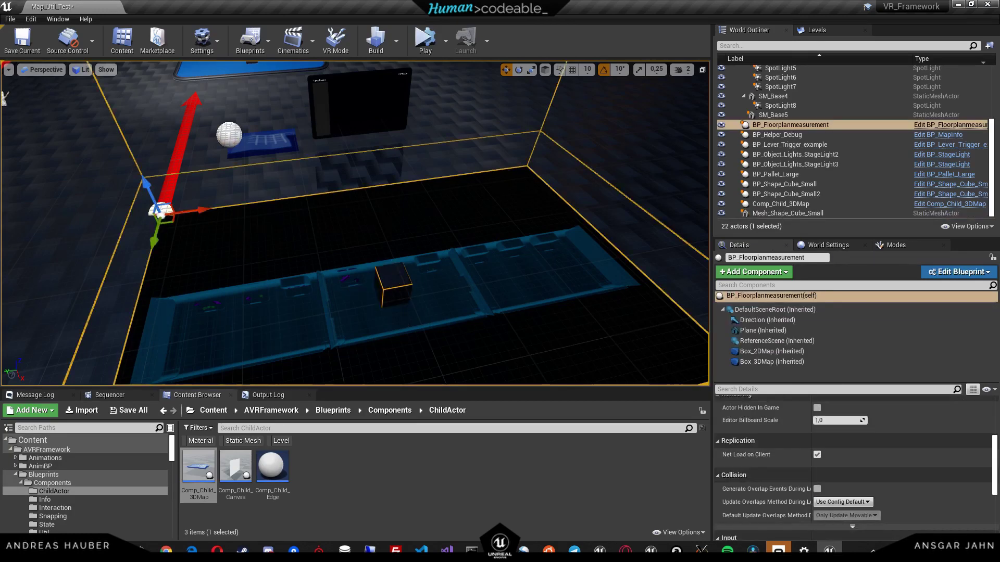
click(391, 286)
alt+drag(380, 281, 474, 134)
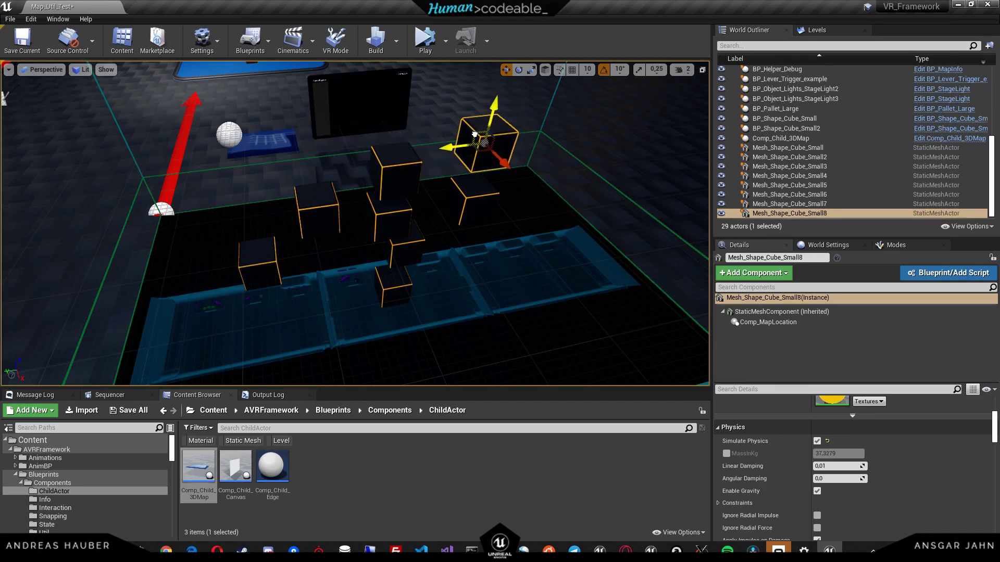
- Simulate the level with the duplicated physics cubes and move the original cube along the X axis
click(424, 39)
right_drag(396, 208, 516, 195)
click(515, 273)
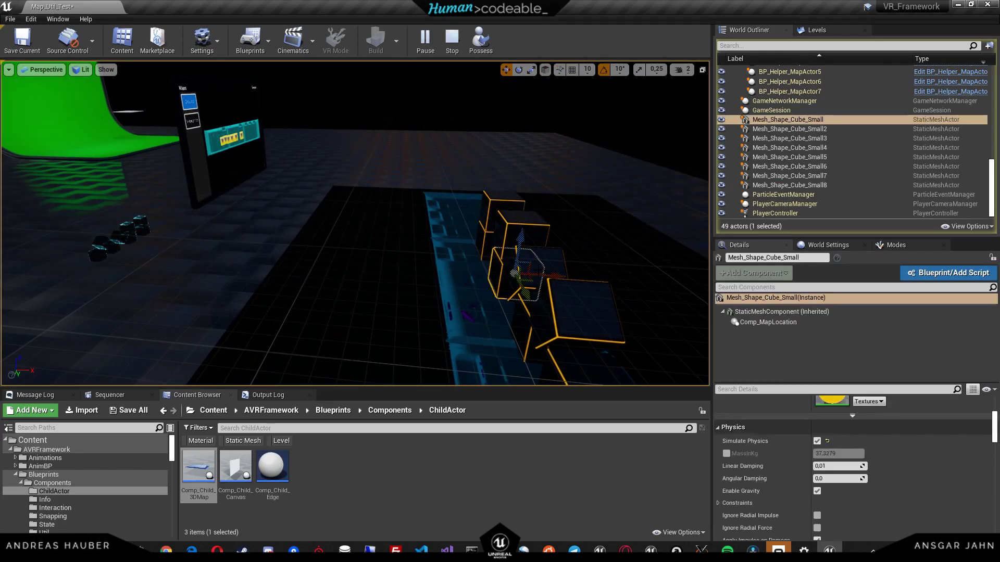
mouse_move(552, 275)
mouse_down()
mouse_move(511, 272)
mouse_move(533, 274)
mouse_up()
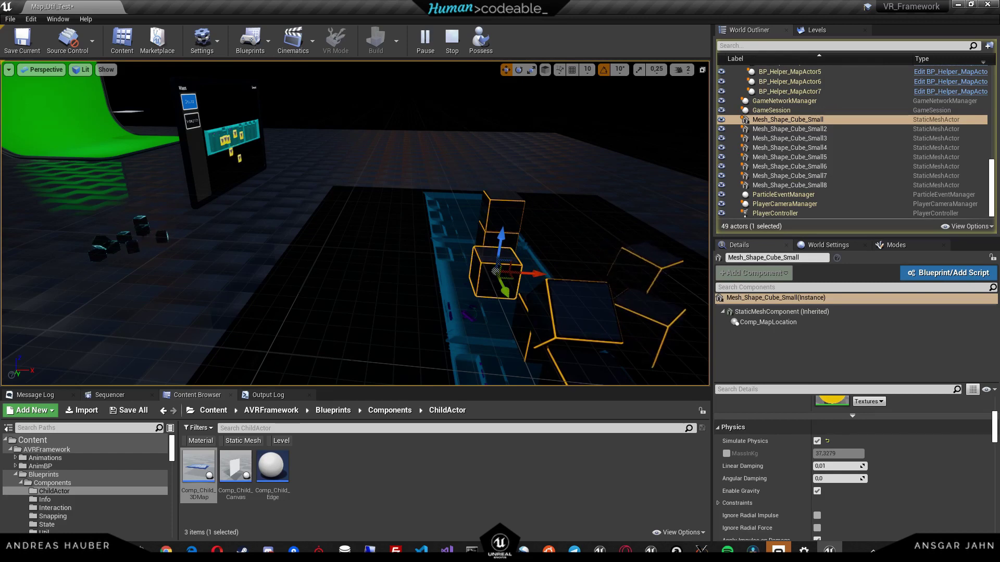
- Inspect the miniature cubes on the 3D map up close and compare their arrangement with the full-size cubes on the floor plan
right_drag(284, 234, 276, 279)
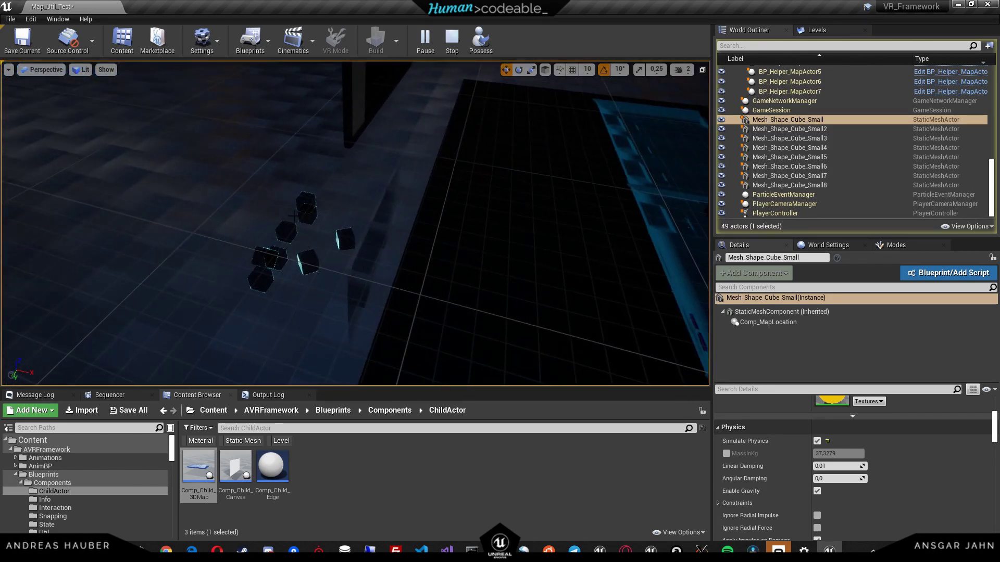
right_drag(348, 269, 198, 208)
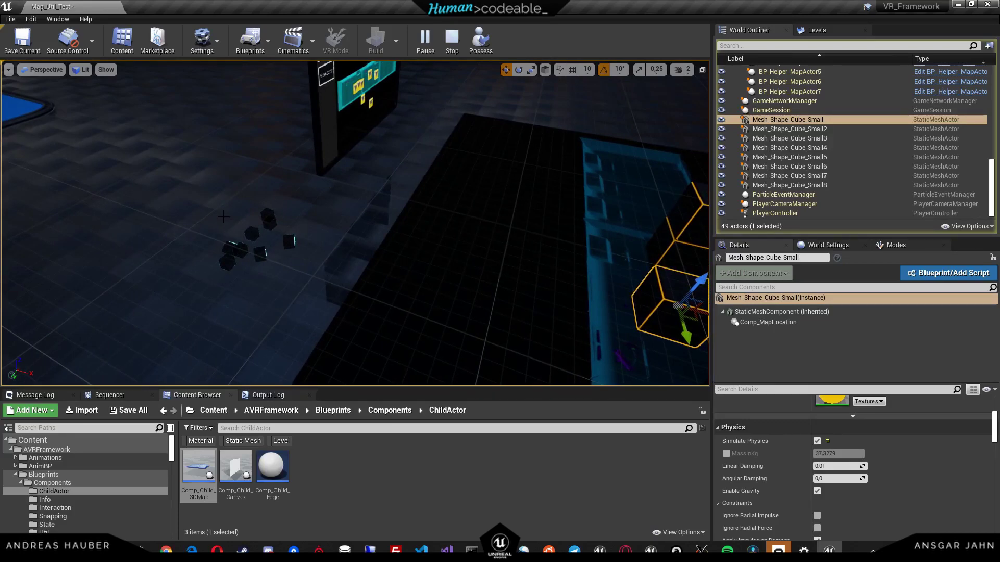
right_drag(287, 243, 416, 316)
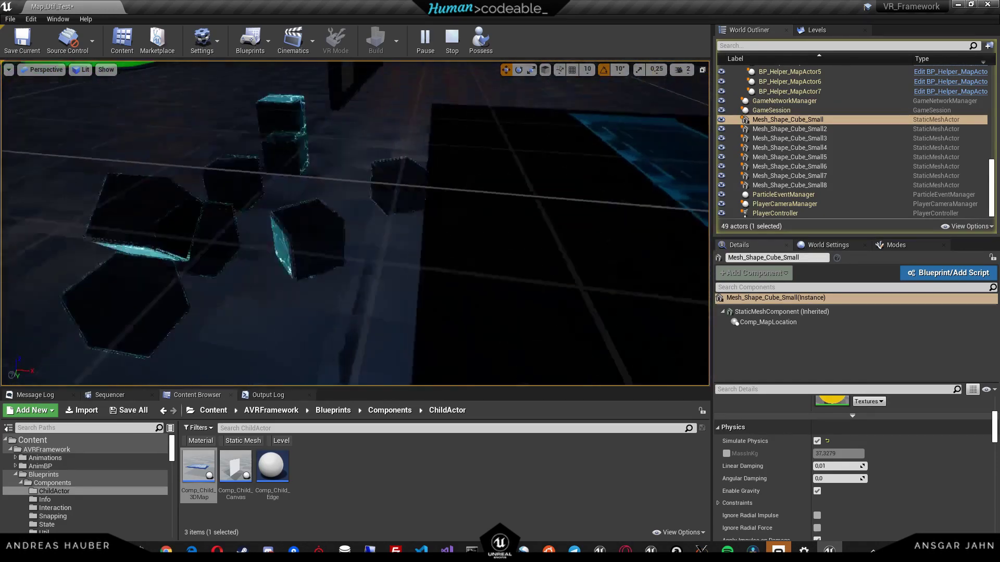
right_drag(355, 224, 439, 200)
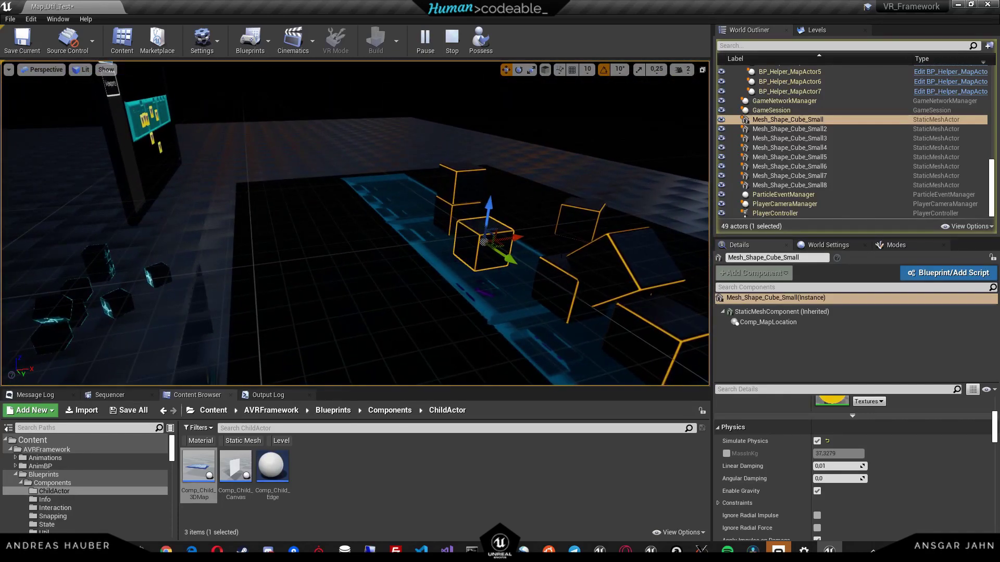
right_drag(354, 224, 354, 224)
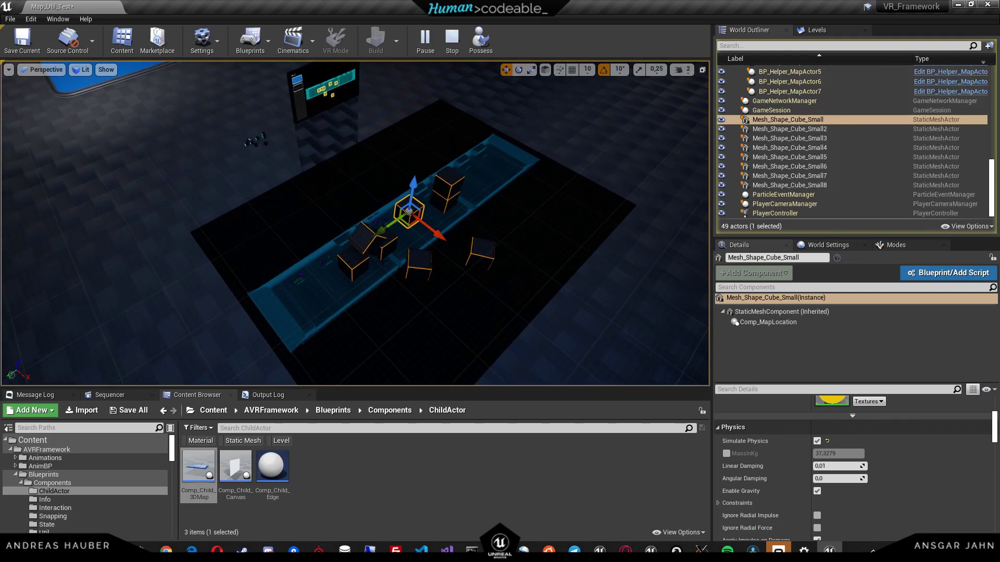
right_drag(376, 279, 377, 279)
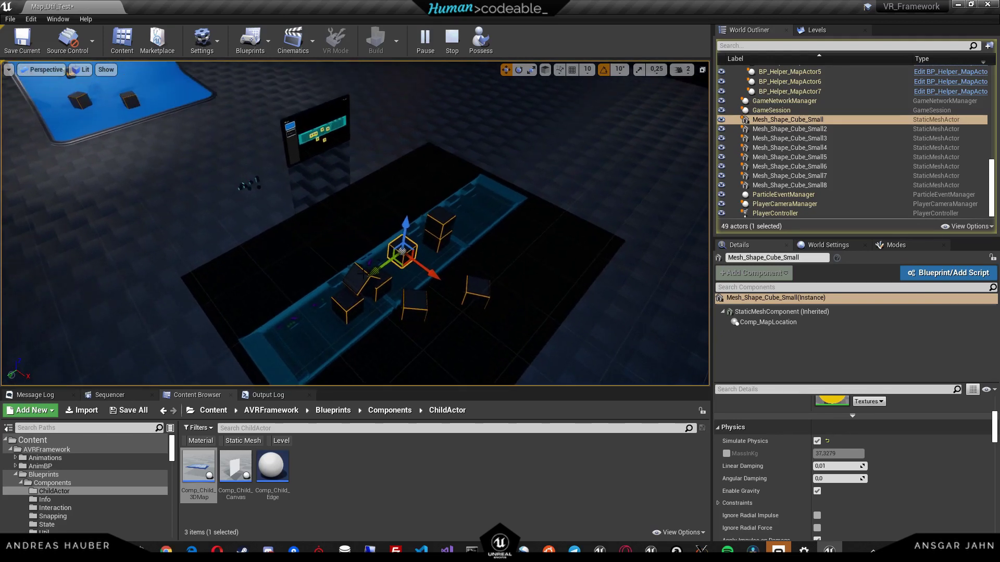
- Select a tilted full-size cube, the 2D map pallet and one miniature 3D map cube to compare how the objects are represented
click(376, 279)
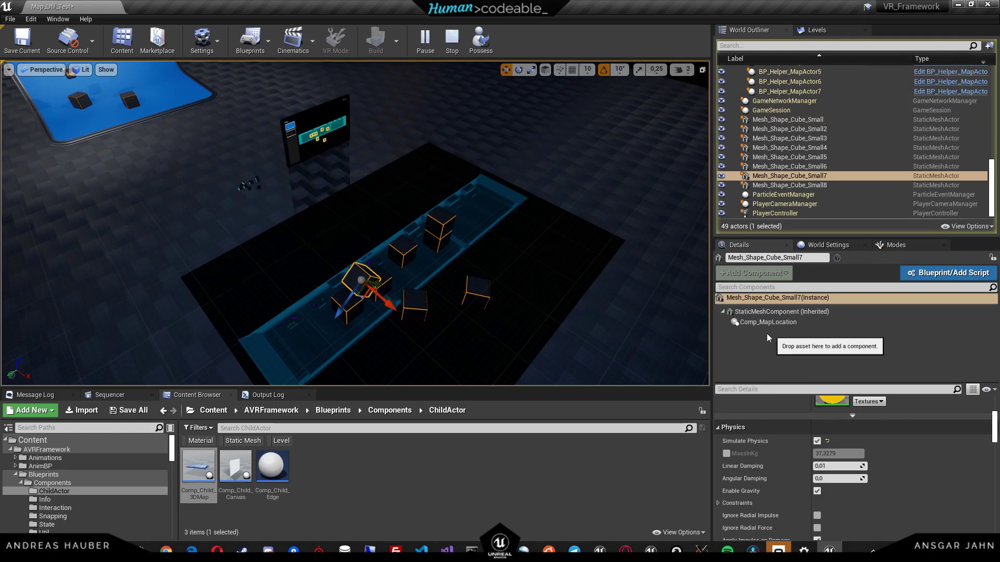
right_drag(500, 261, 500, 261)
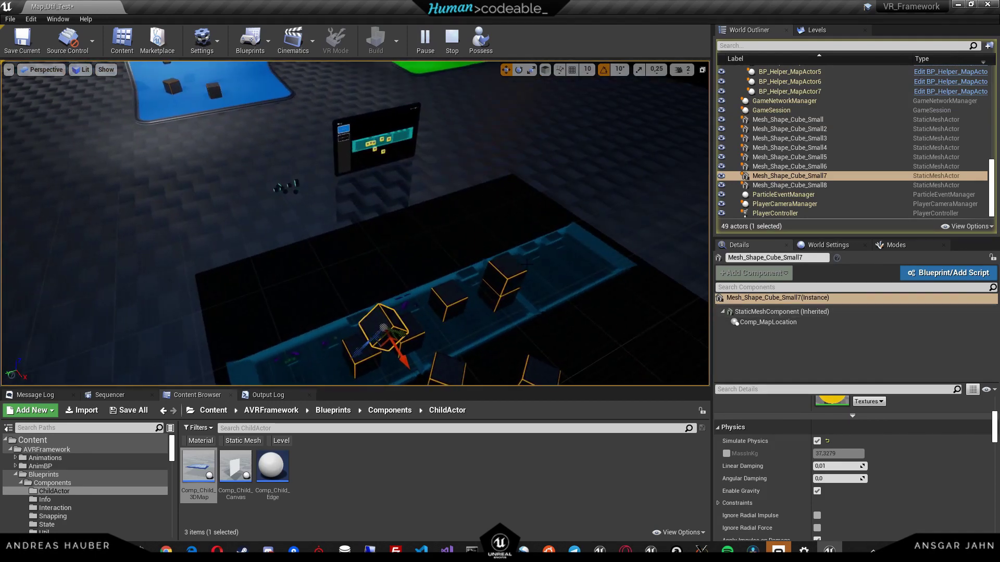
right_drag(355, 223, 355, 224)
click(323, 168)
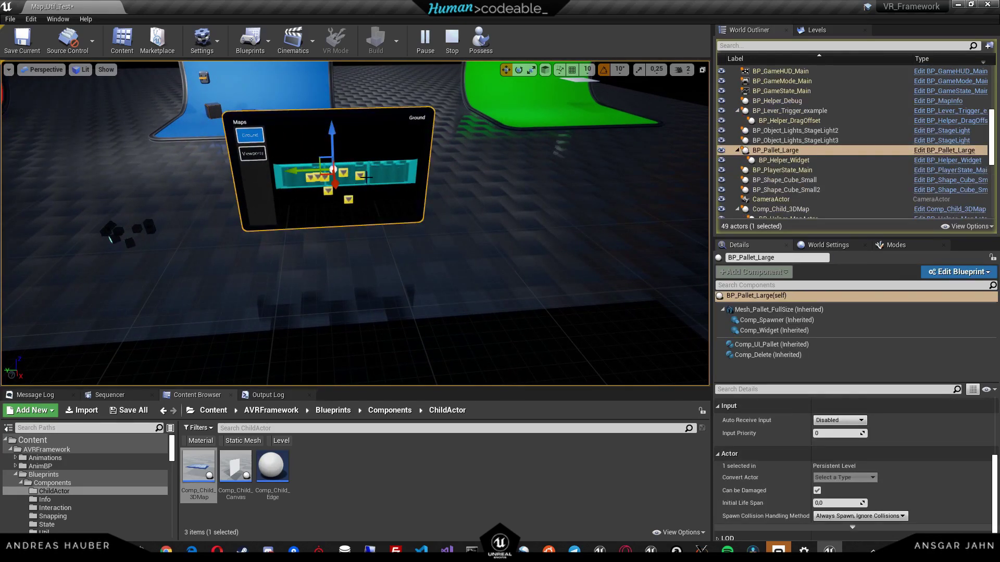
right_drag(366, 178, 366, 177)
click(316, 223)
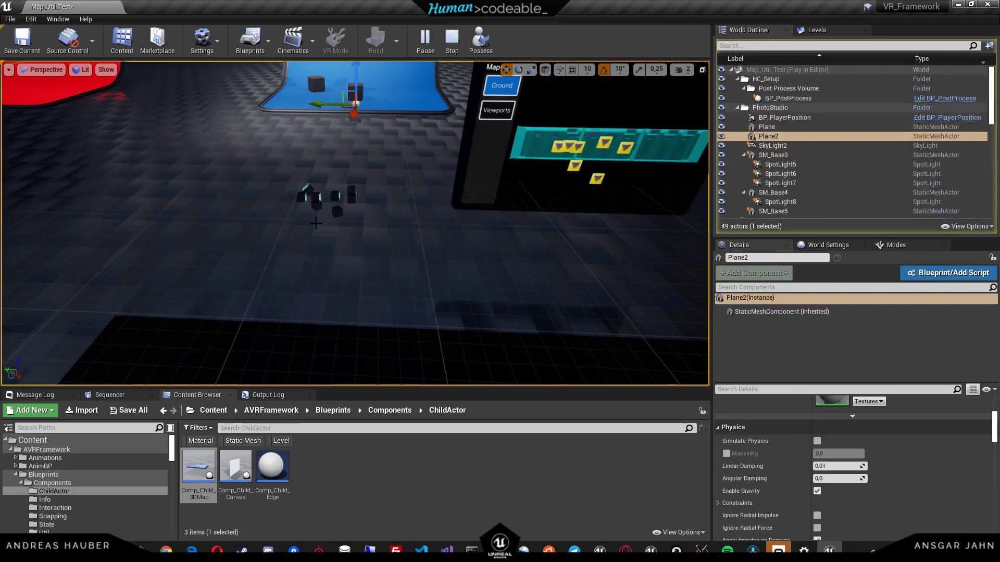
click(316, 205)
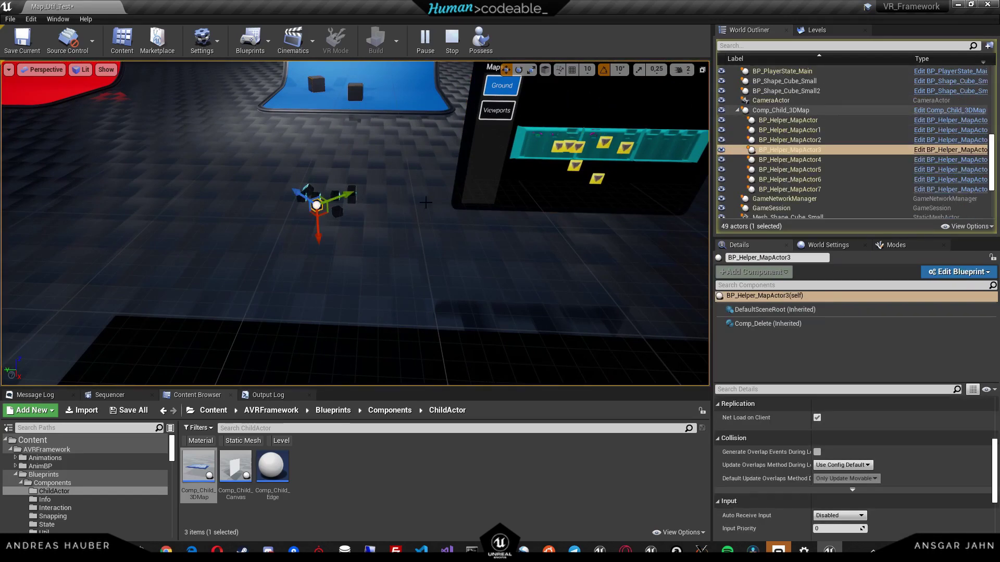